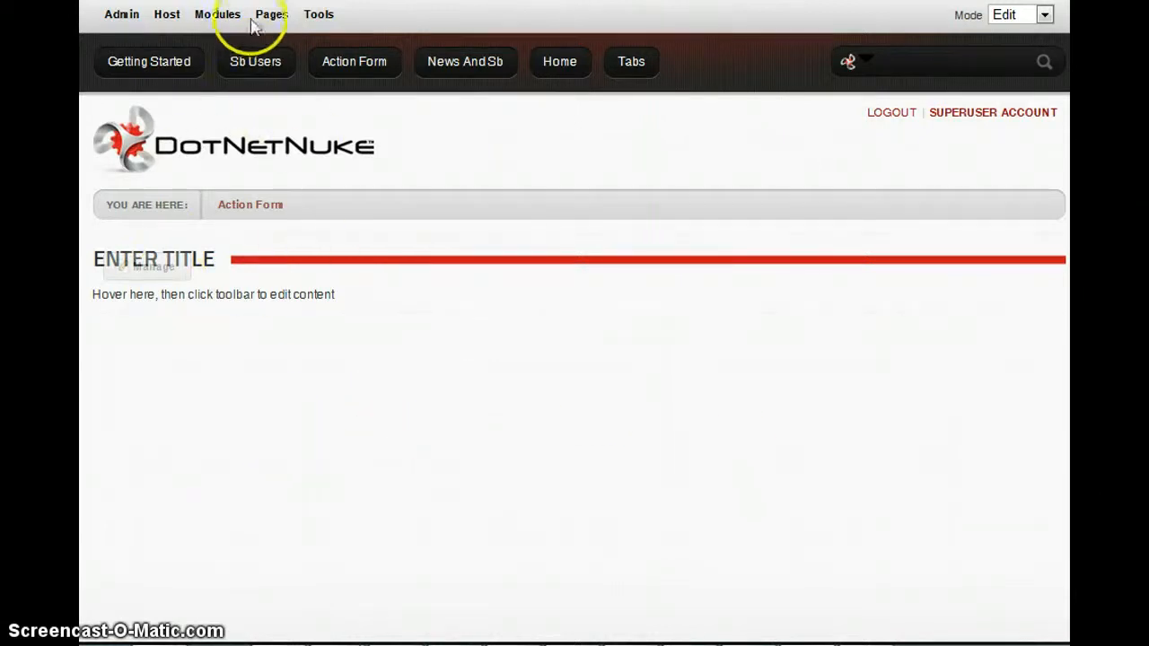
Step: Add a new avt.Action Form module, chosen from all module categories, to the page's ContentPane
mouse_move(233, 20)
left_click(371, 152)
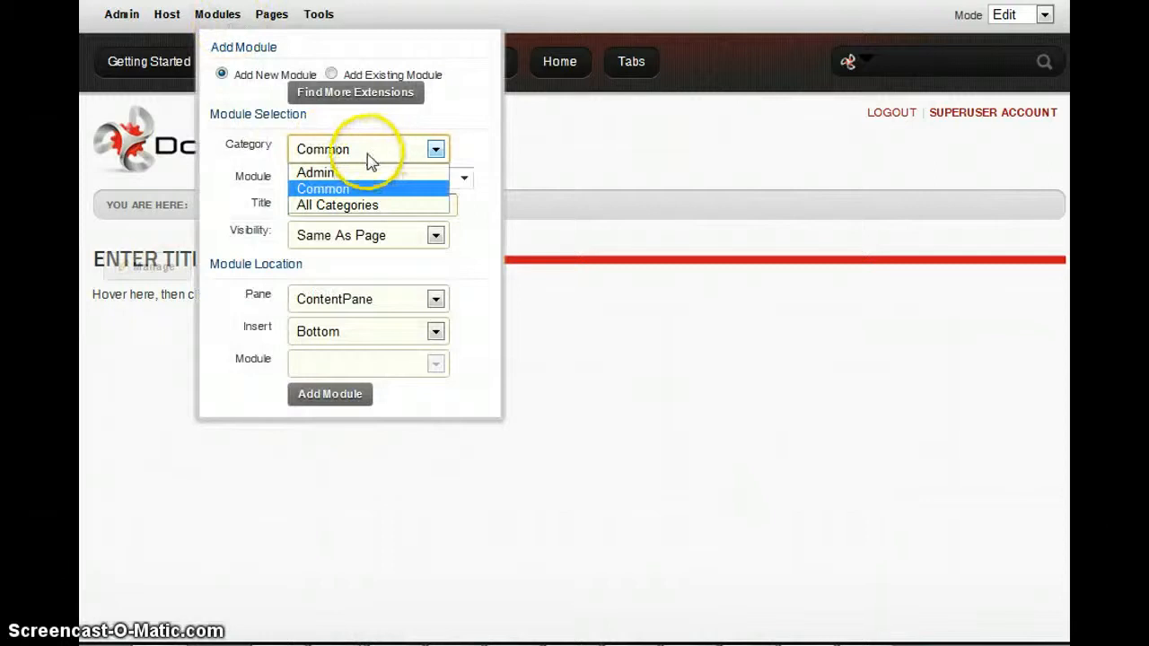
left_click(351, 205)
left_click(464, 177)
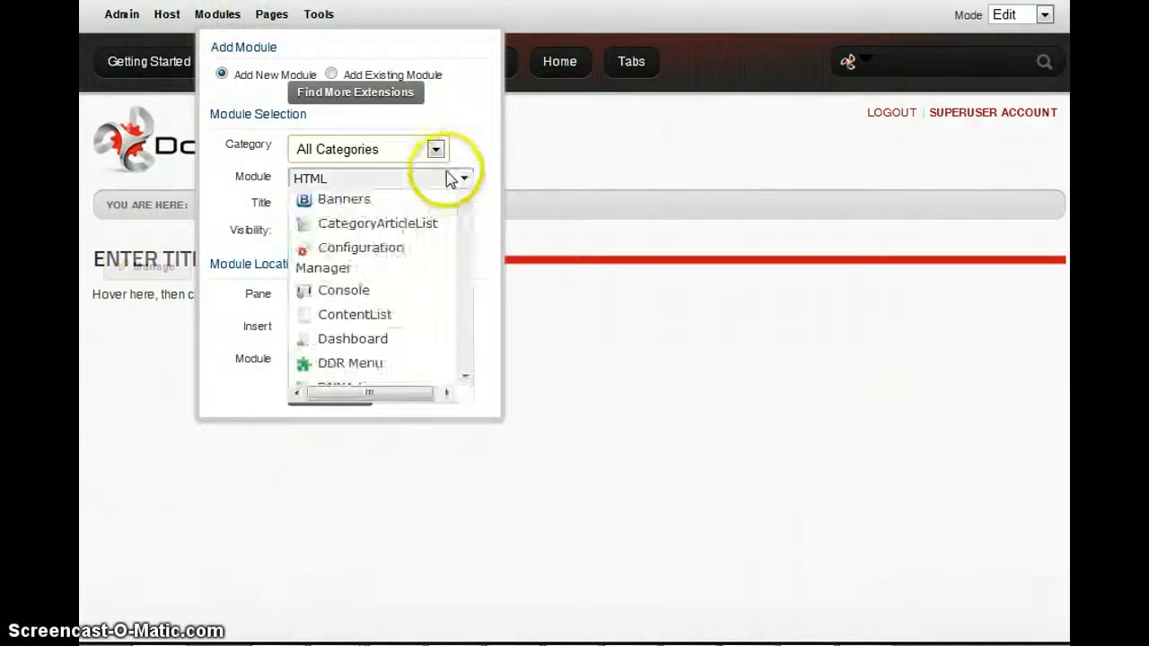
scroll(389, 323, "up", 1)
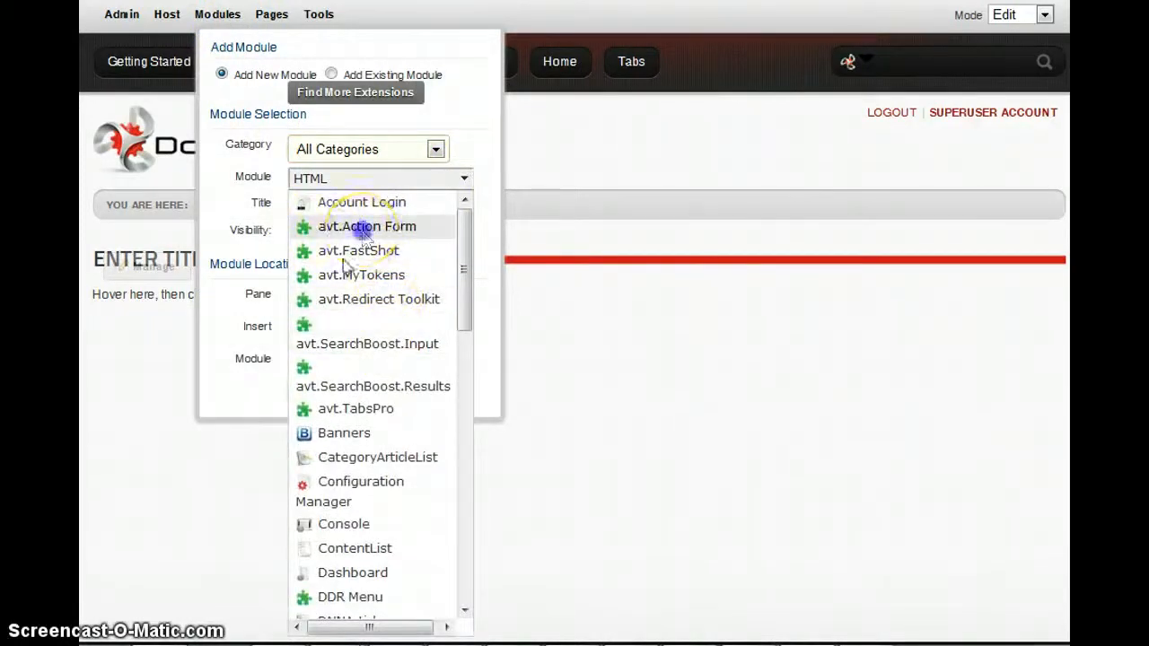
left_click(364, 228)
left_click(332, 395)
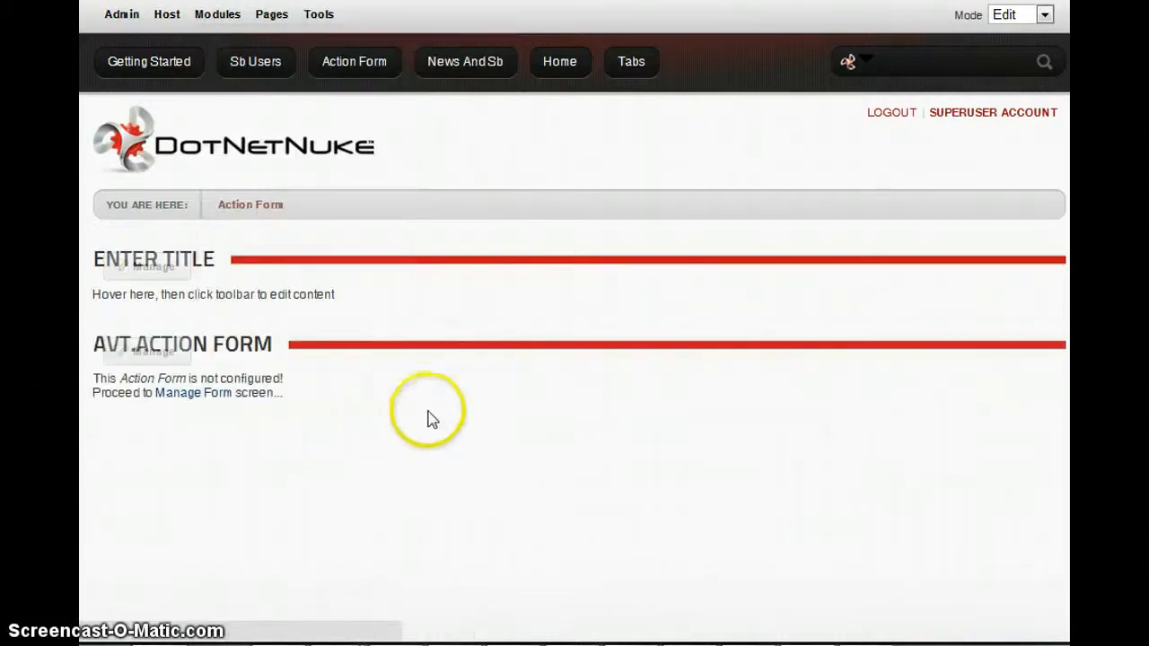
Step: Open the form management screen of the new avt.Action Form module
left_click(229, 402)
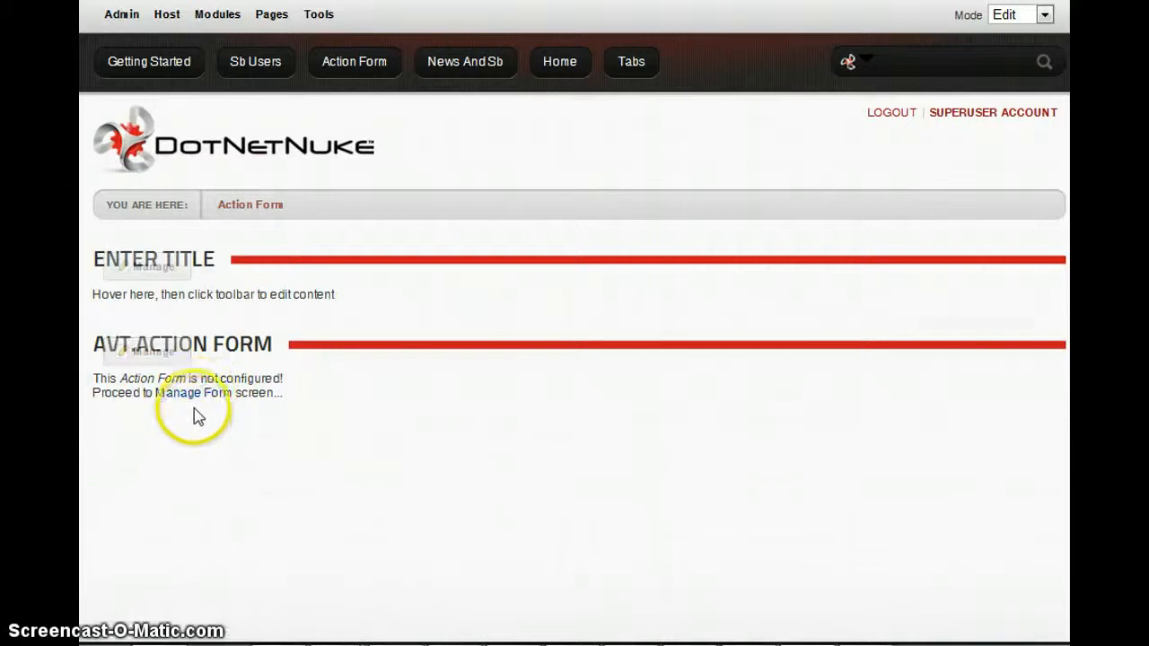
mouse_move(155, 359)
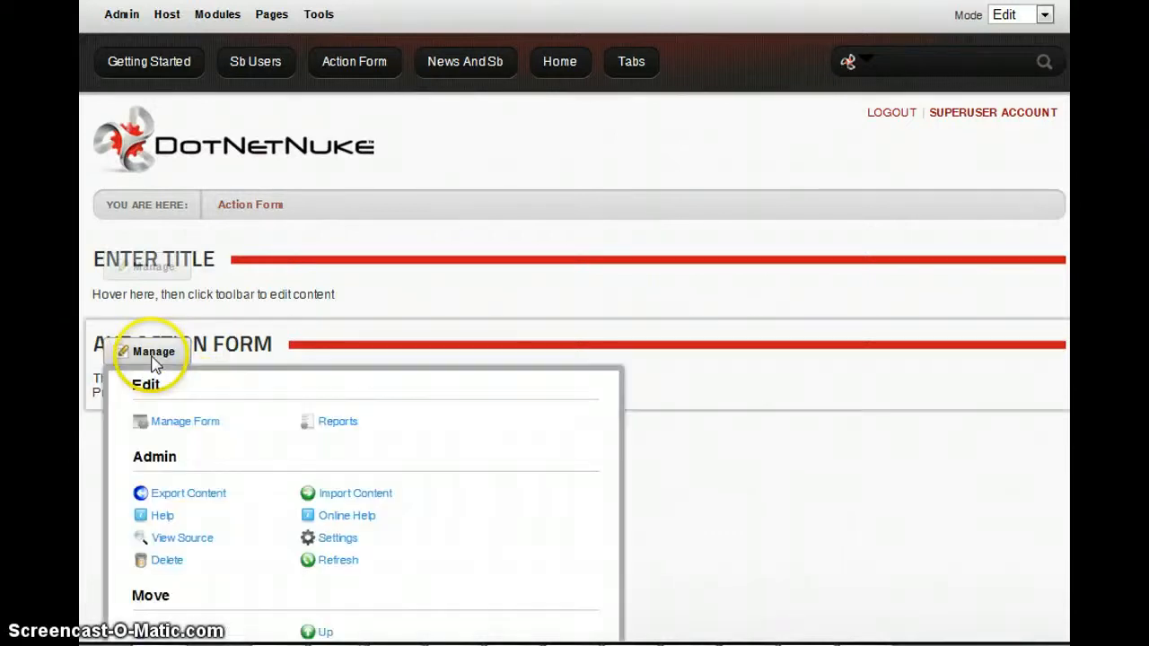
left_click(199, 431)
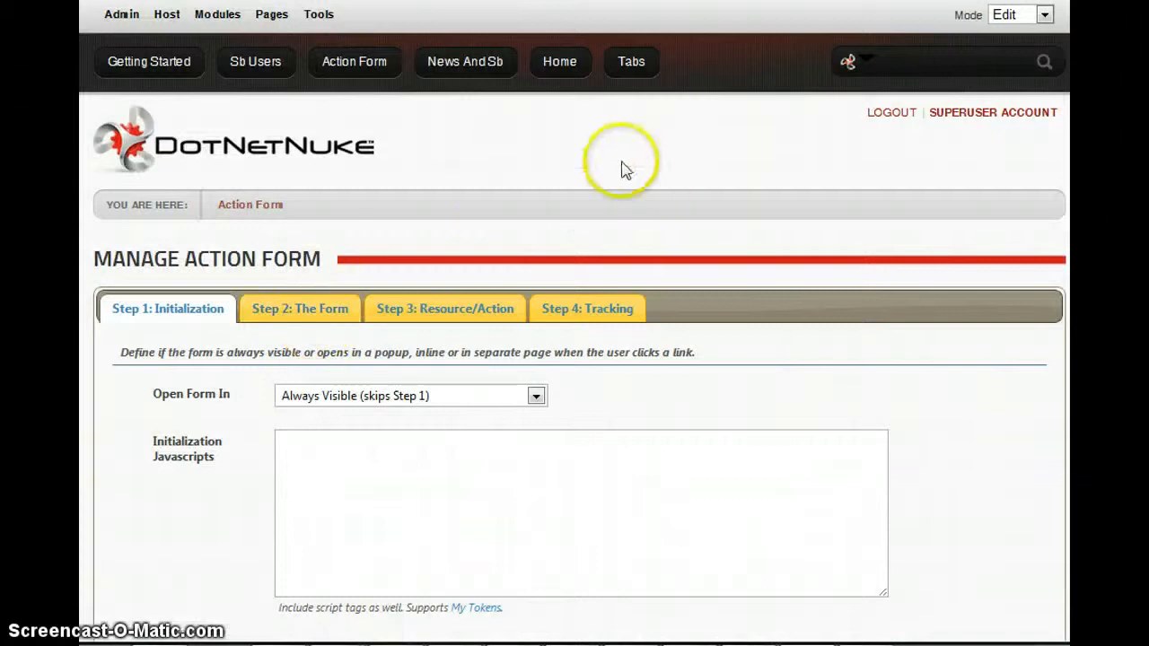
scroll(504, 296, "down", 1)
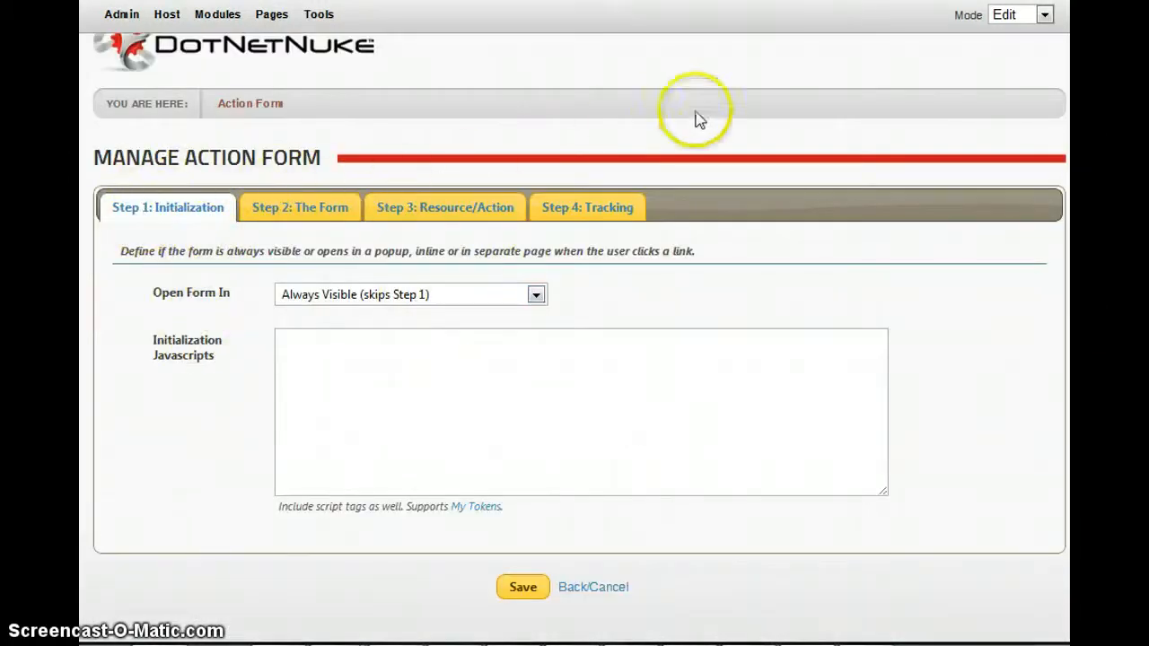
Step: Review the form, resource/action, tracking and initialization settings, and save the form with its default configuration
left_click(282, 208)
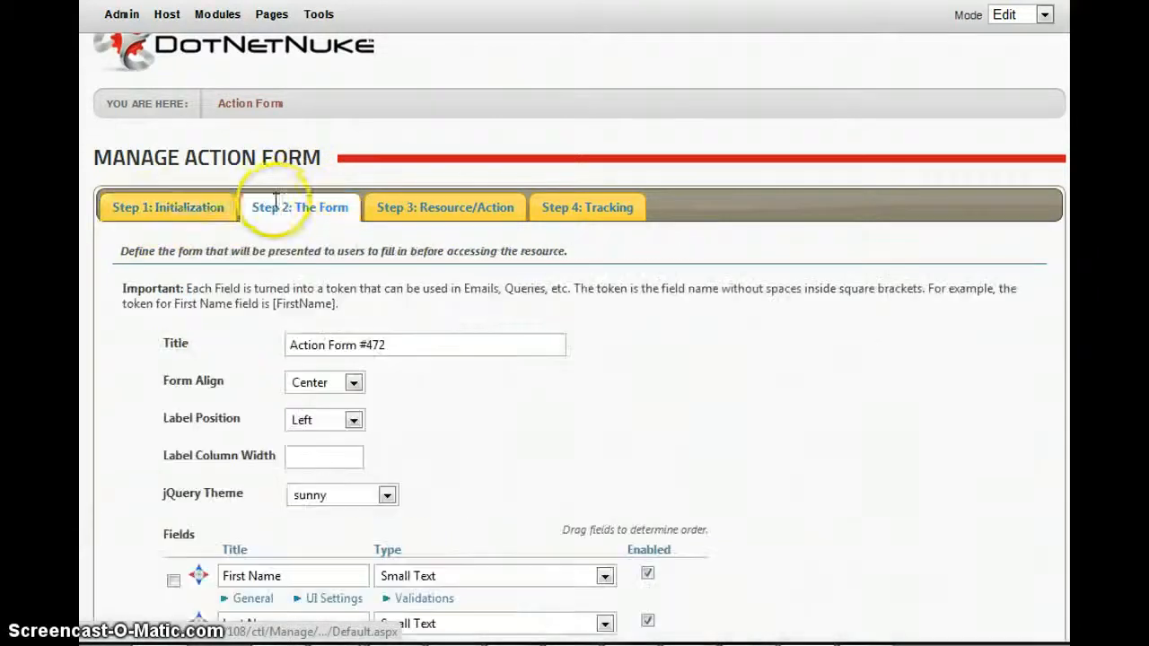
scroll(359, 202, "down", 3)
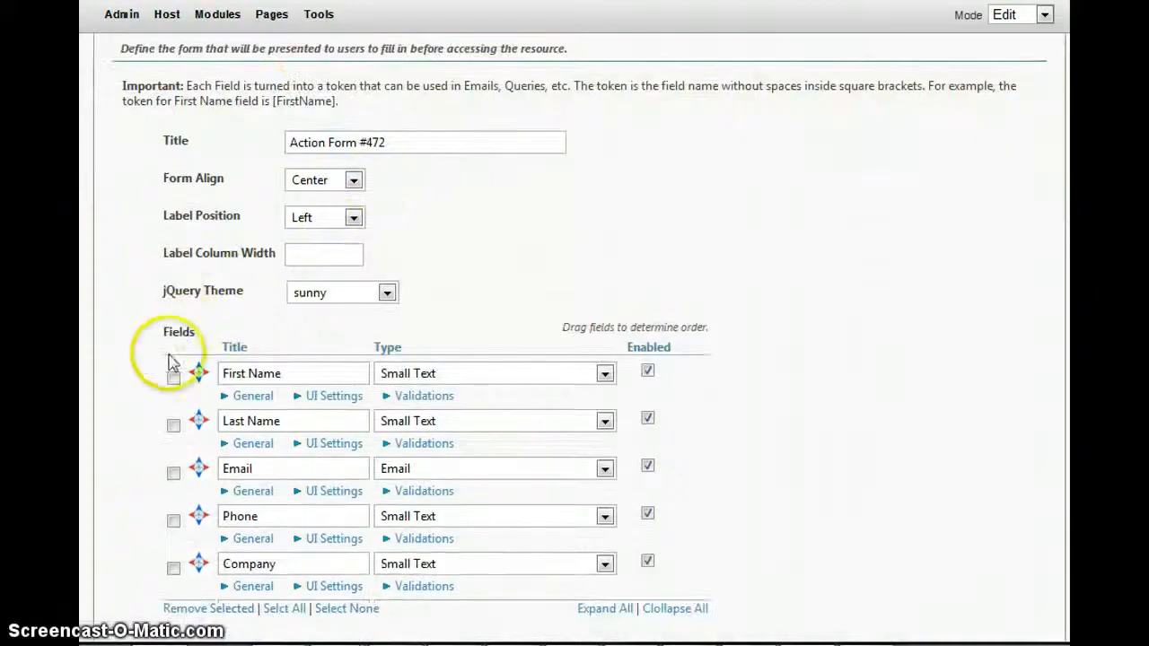
scroll(426, 295, "up", 3)
left_click(467, 206)
scroll(479, 210, "down", 1)
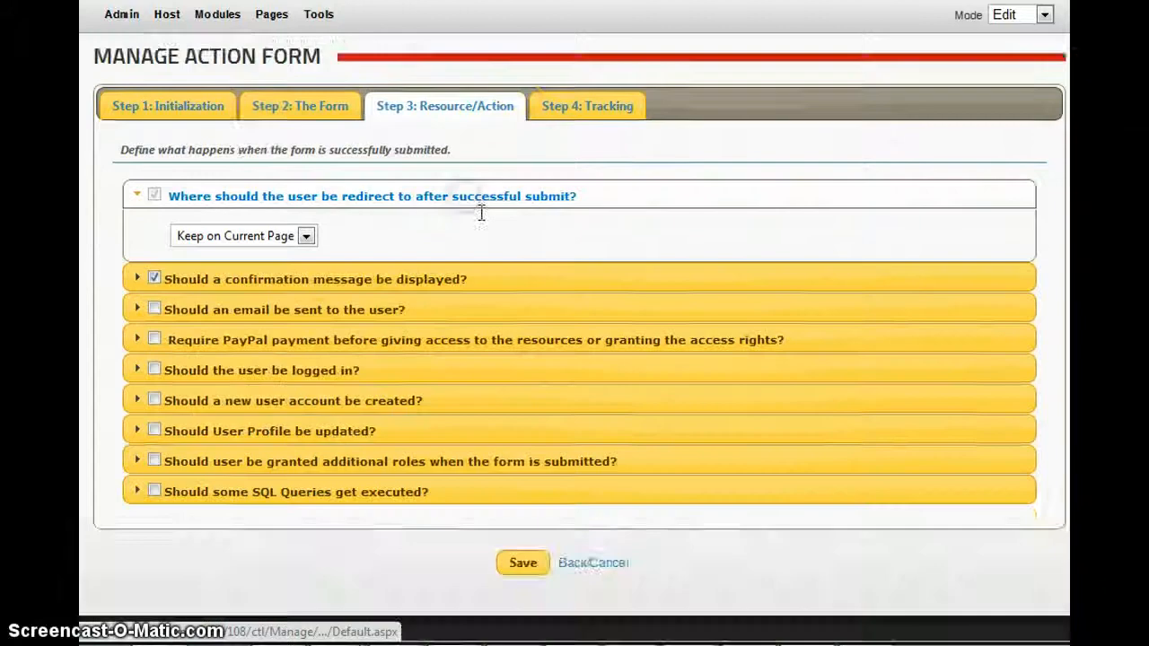
scroll(350, 339, "up", 1)
left_click(576, 208)
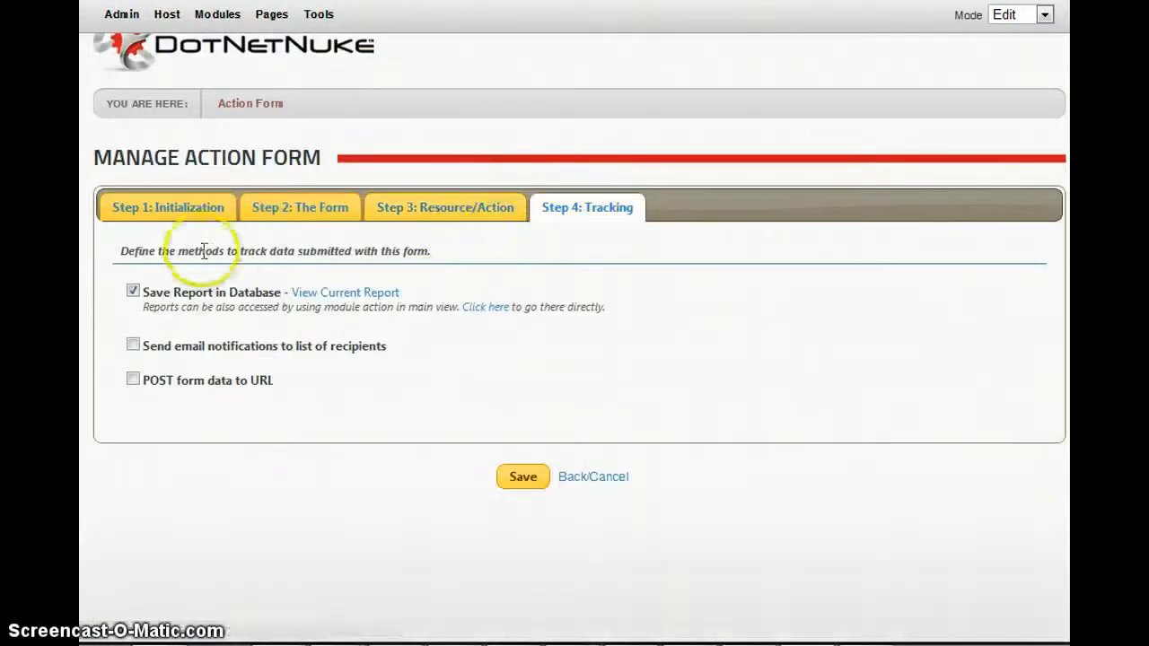
left_click(180, 200)
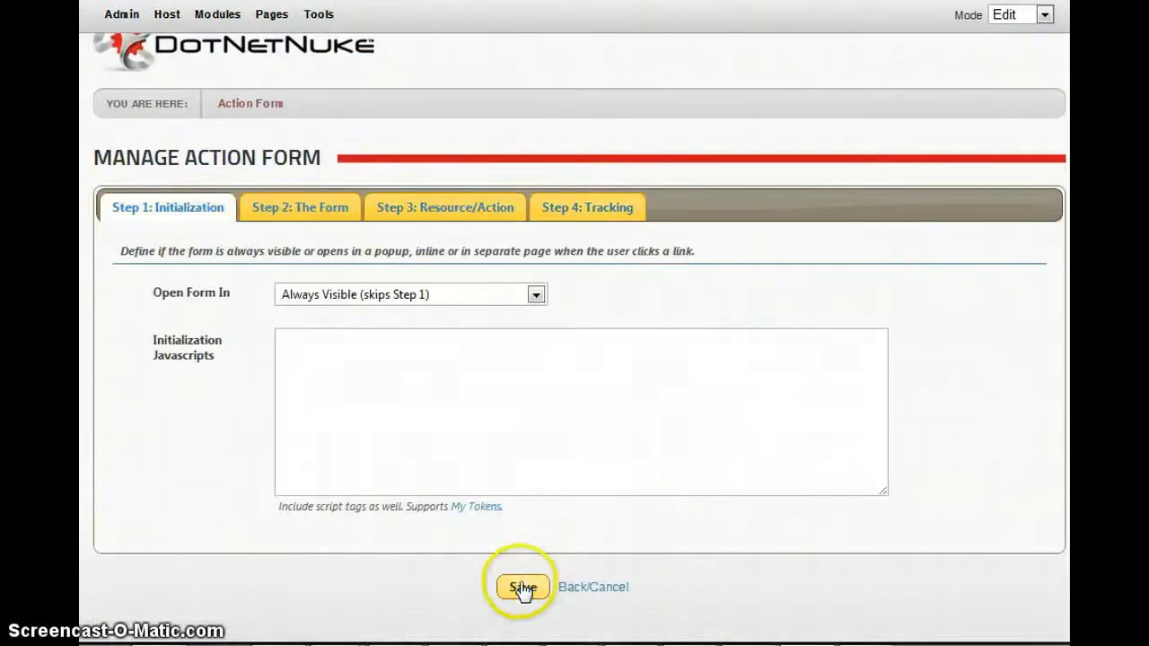
left_click(523, 588)
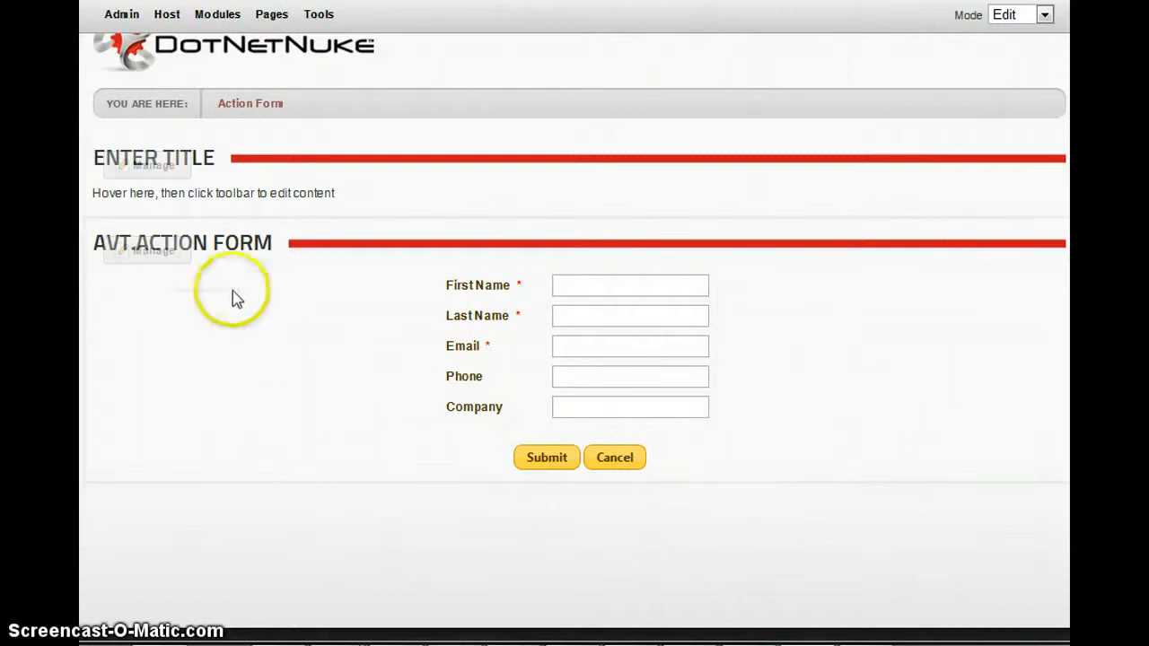
Step: Reopen the Action Form module's management screen and go to the form definition settings
mouse_move(157, 253)
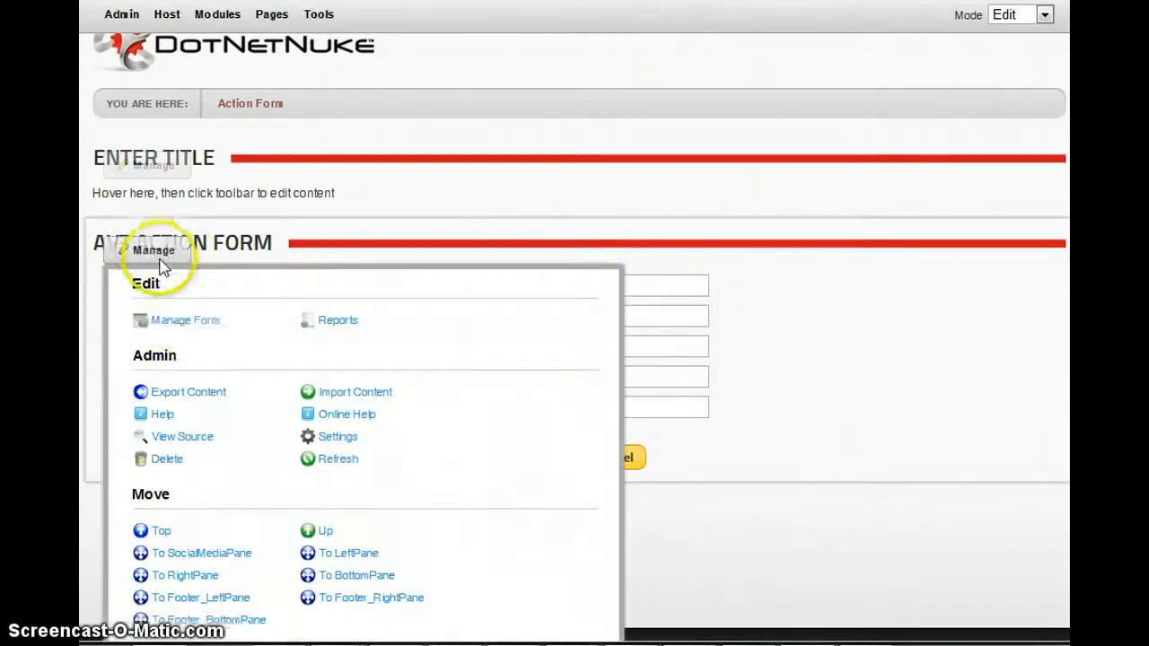
left_click(185, 321)
scroll(629, 332, "down", 3)
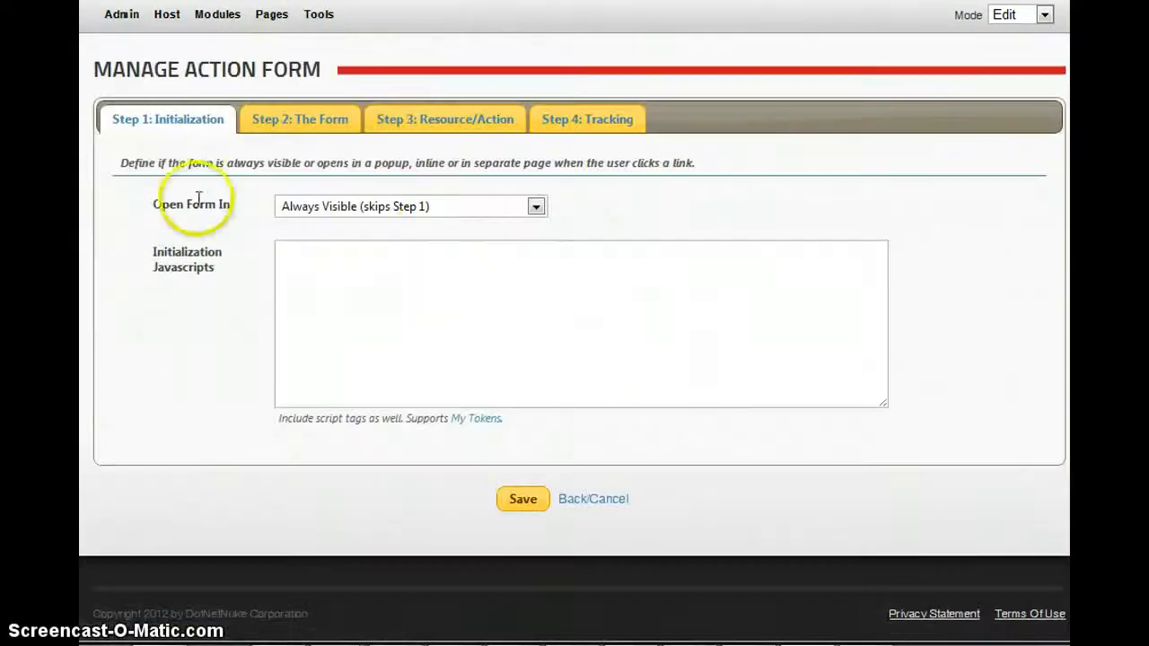
left_click(323, 137)
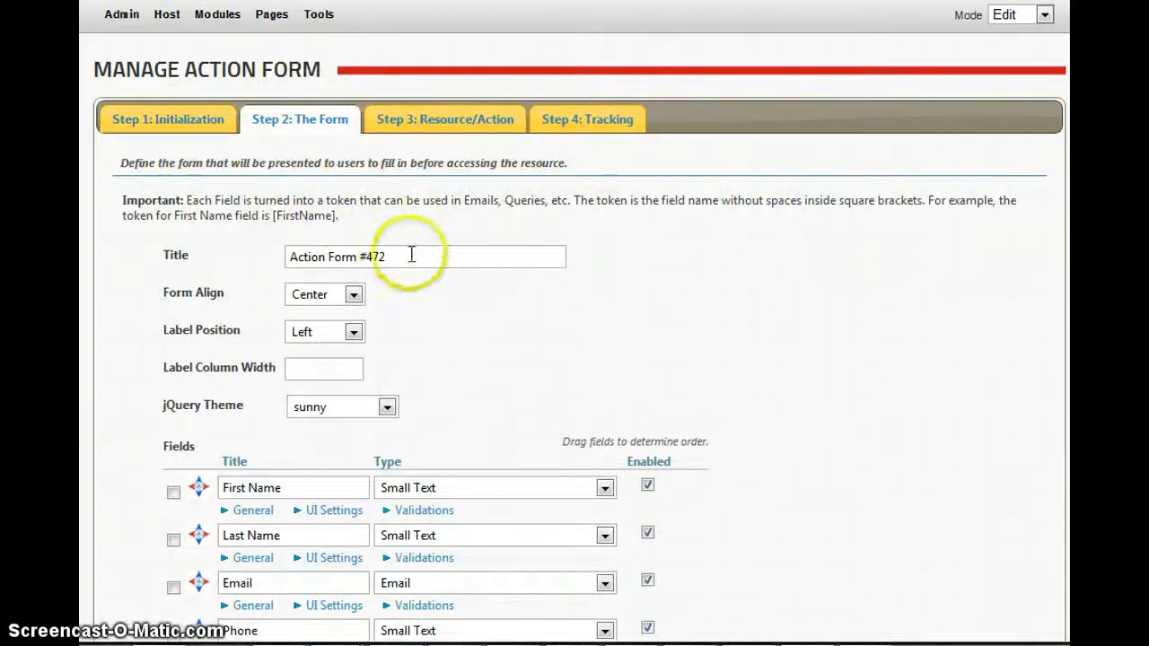
Step: Check the form's title and the available Open Form In choices in the initialization settings
left_click_drag(437, 256, 291, 235)
left_click(709, 285)
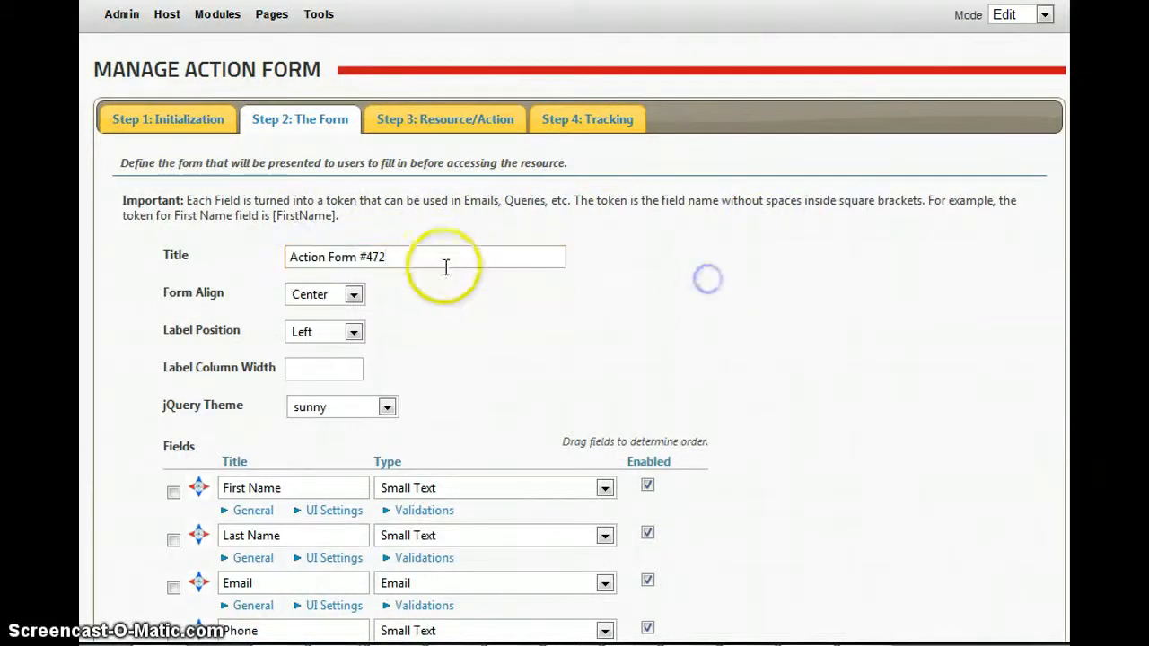
left_click(220, 134)
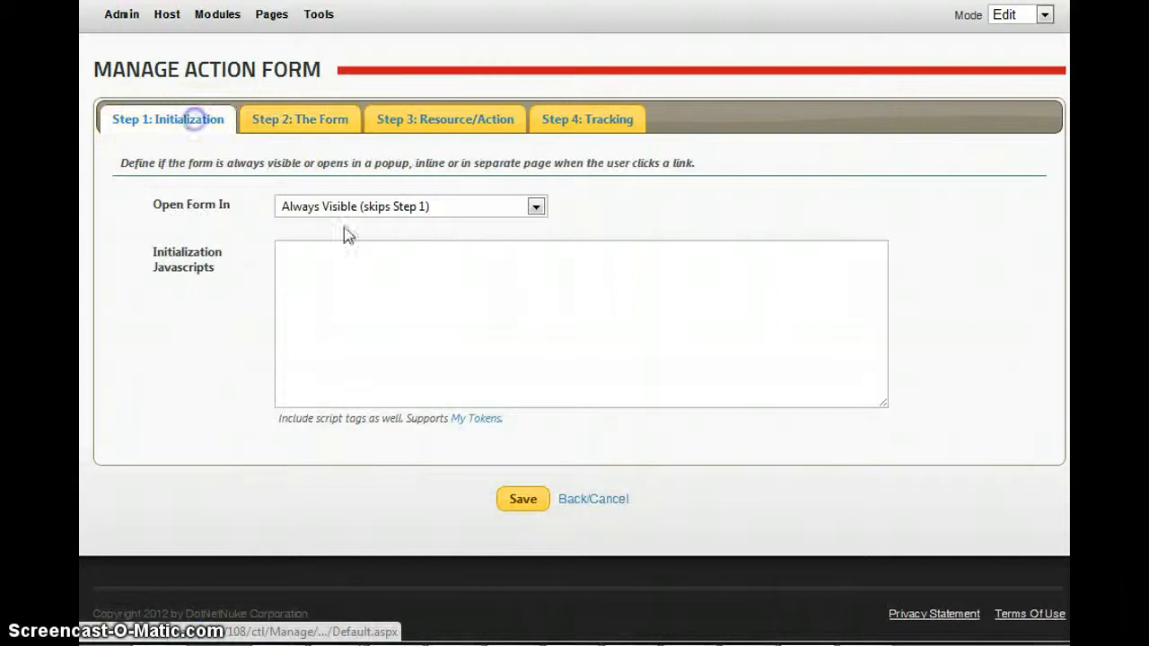
left_click(398, 211)
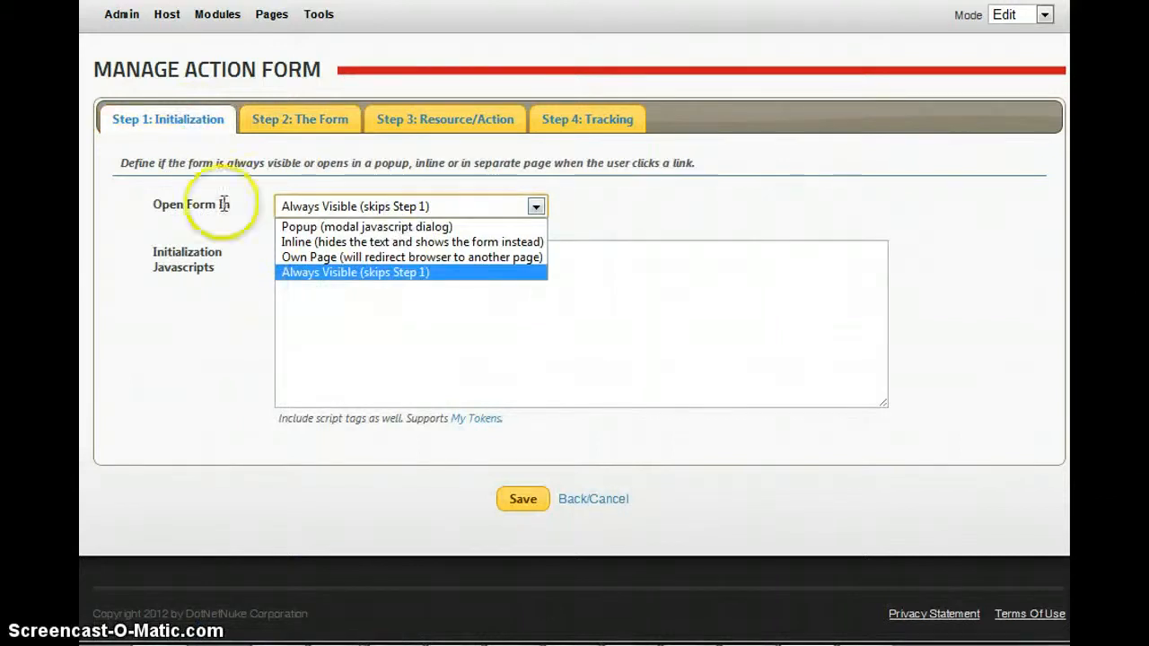
Step: In the form definition, set the form alignment to Left, label position to Right and label column width to 160
left_click(279, 118)
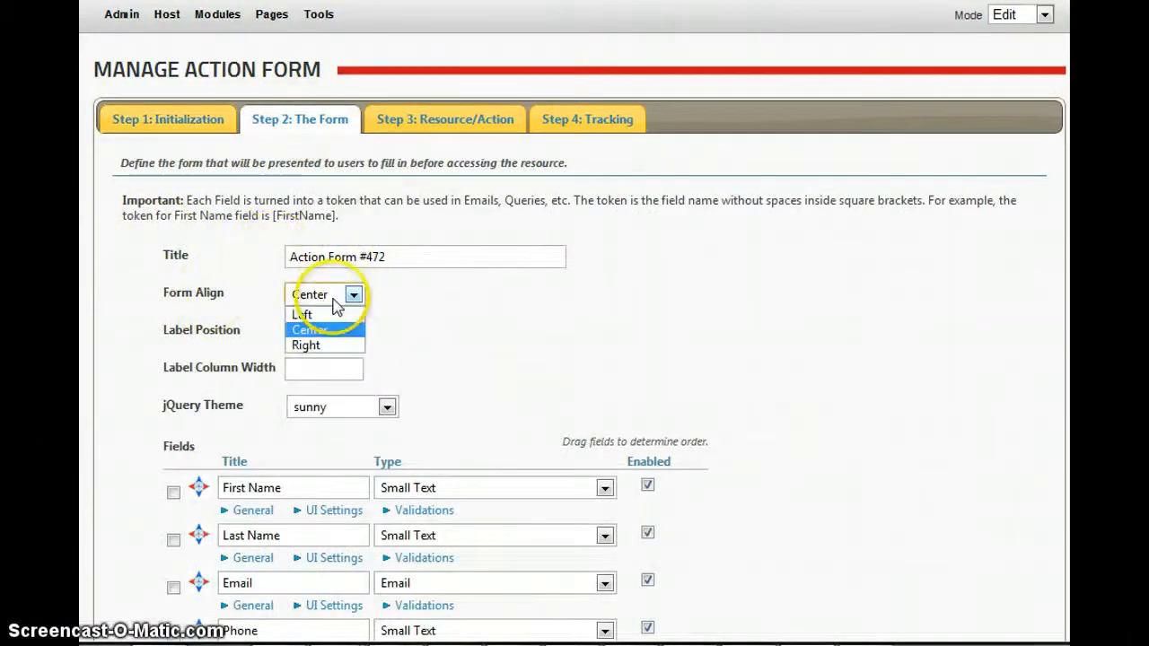
left_click(306, 314)
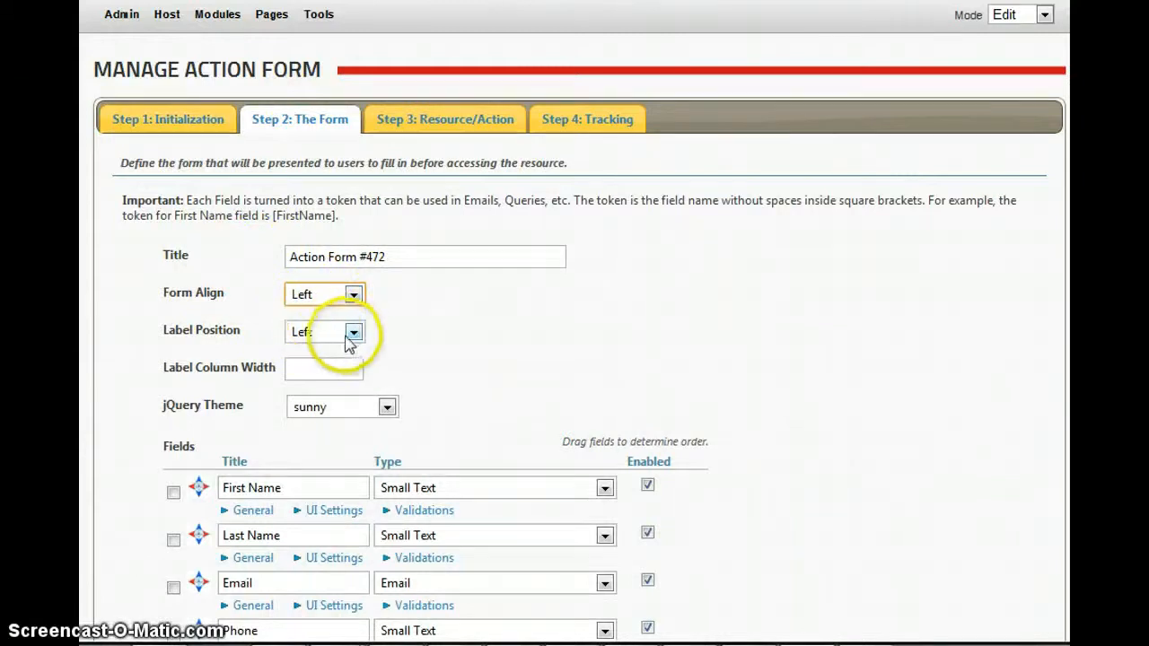
left_click(352, 333)
left_click(357, 364)
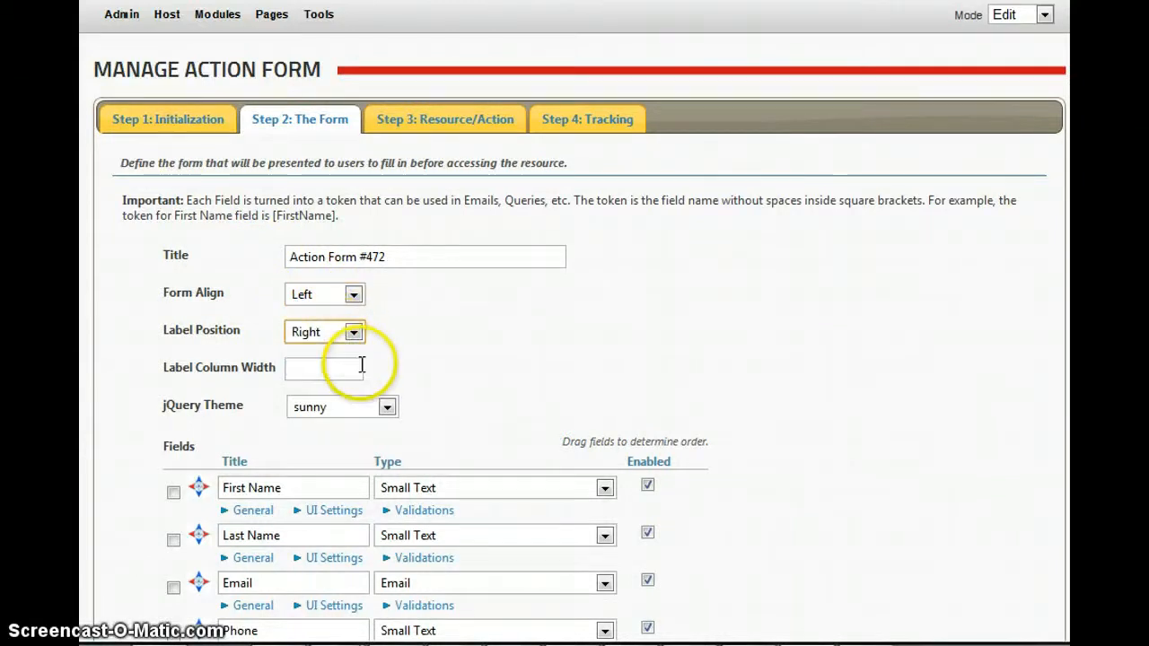
left_click(305, 365)
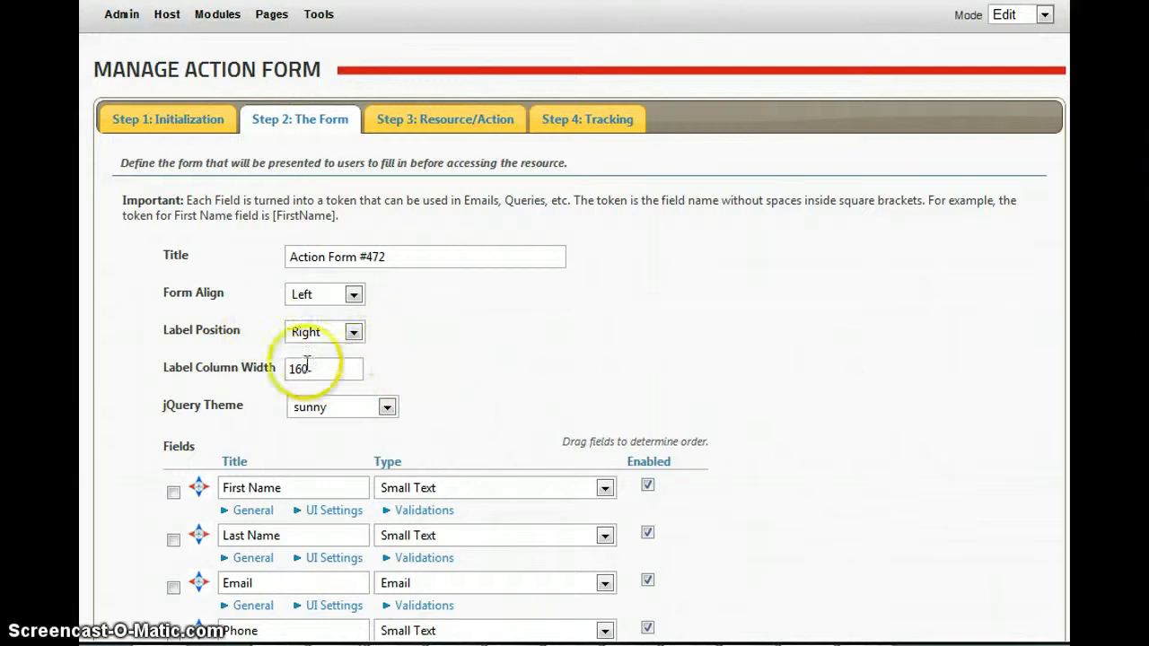
Step: Set the form's jQuery theme to blitzer
scroll(503, 350, "down", 1)
scroll(515, 282, "down", 1)
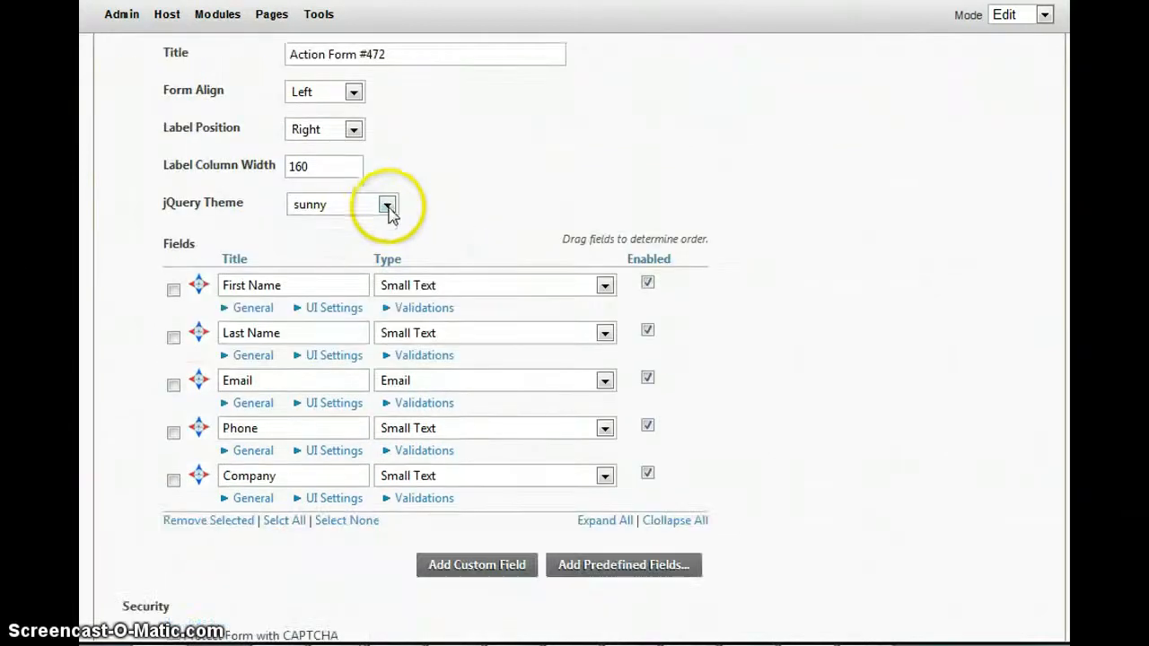
left_click(387, 205)
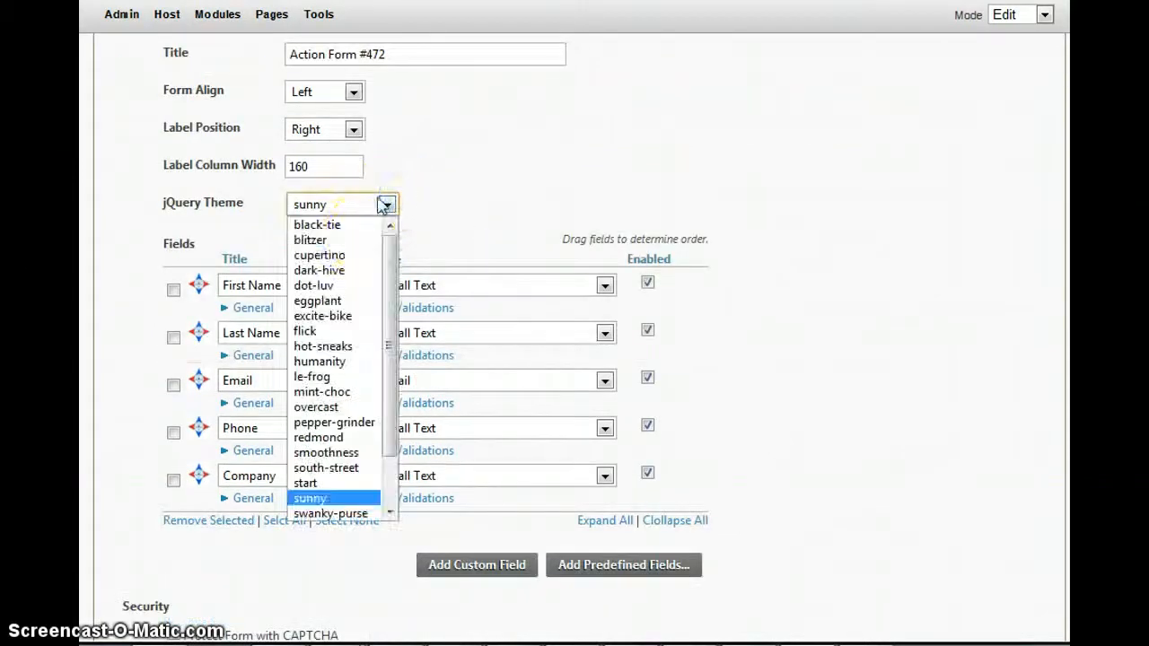
left_click(355, 241)
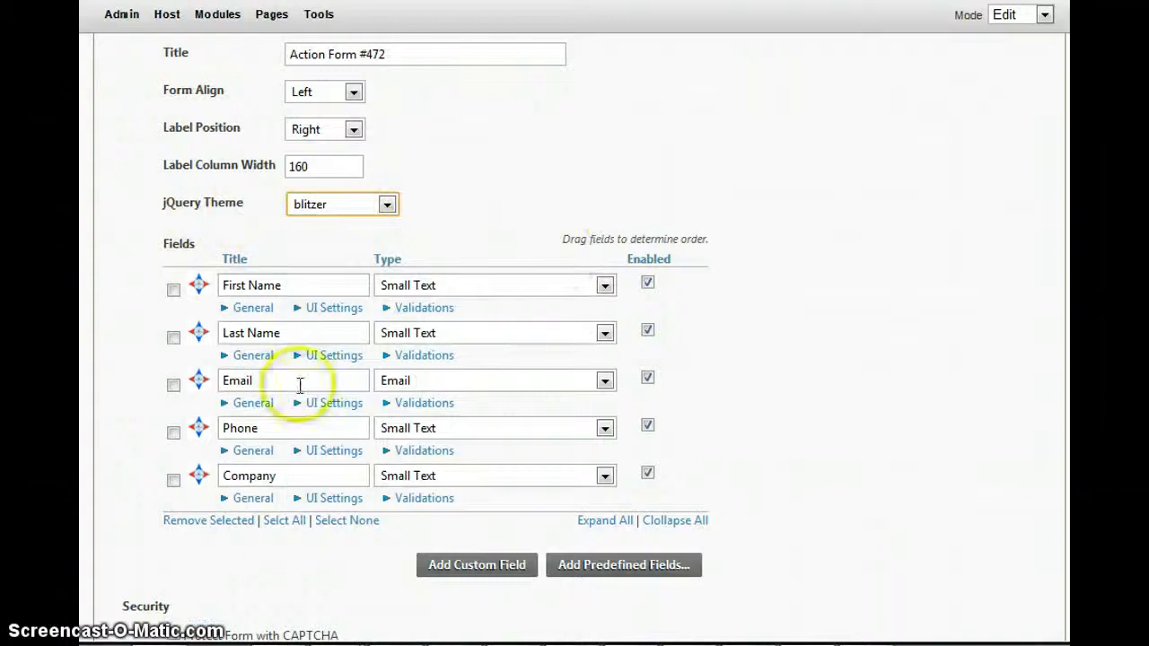
Step: Remove the Phone and Company fields from the form's predefined field selection and save the selection
scroll(296, 359, "down", 1)
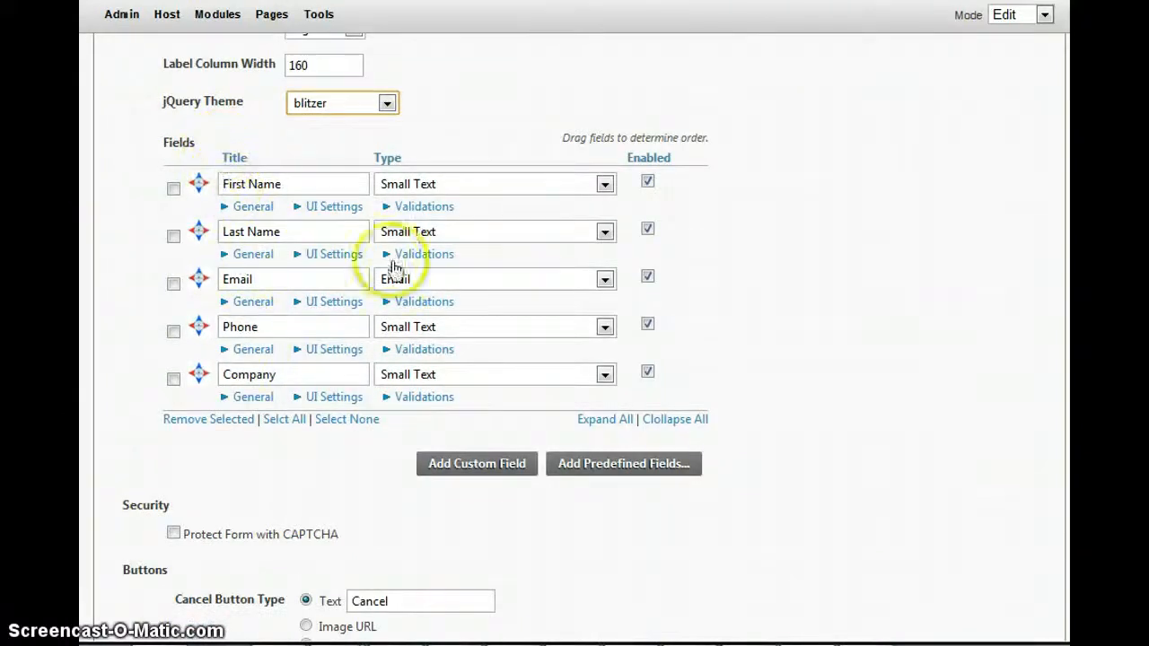
left_click(598, 466)
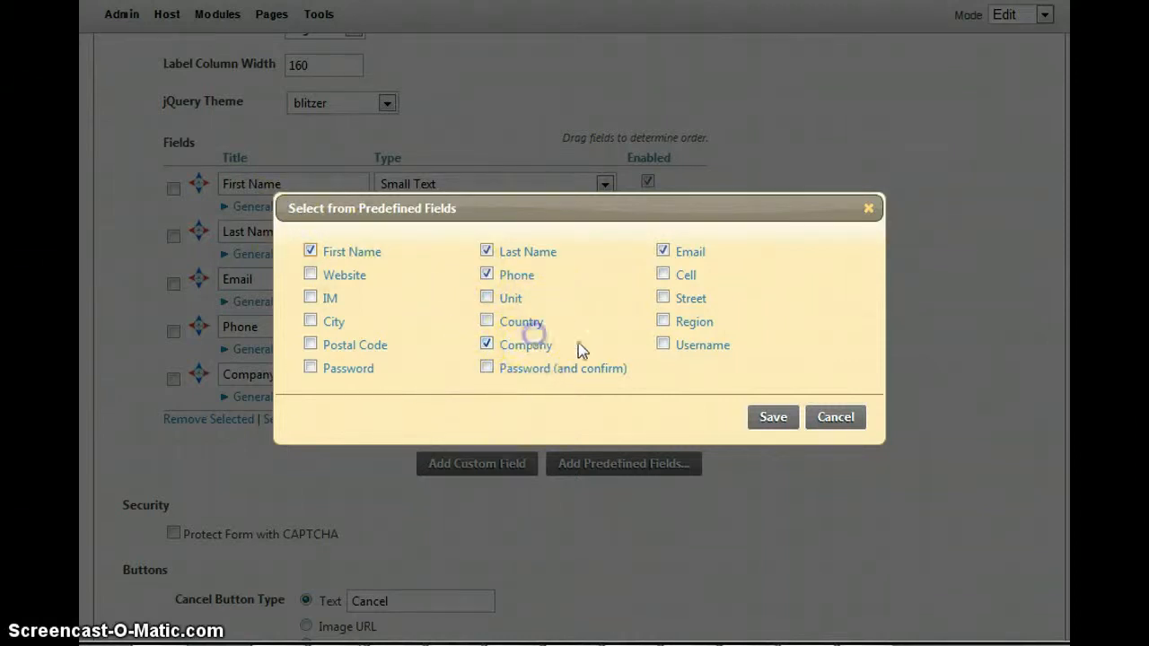
left_click(525, 346)
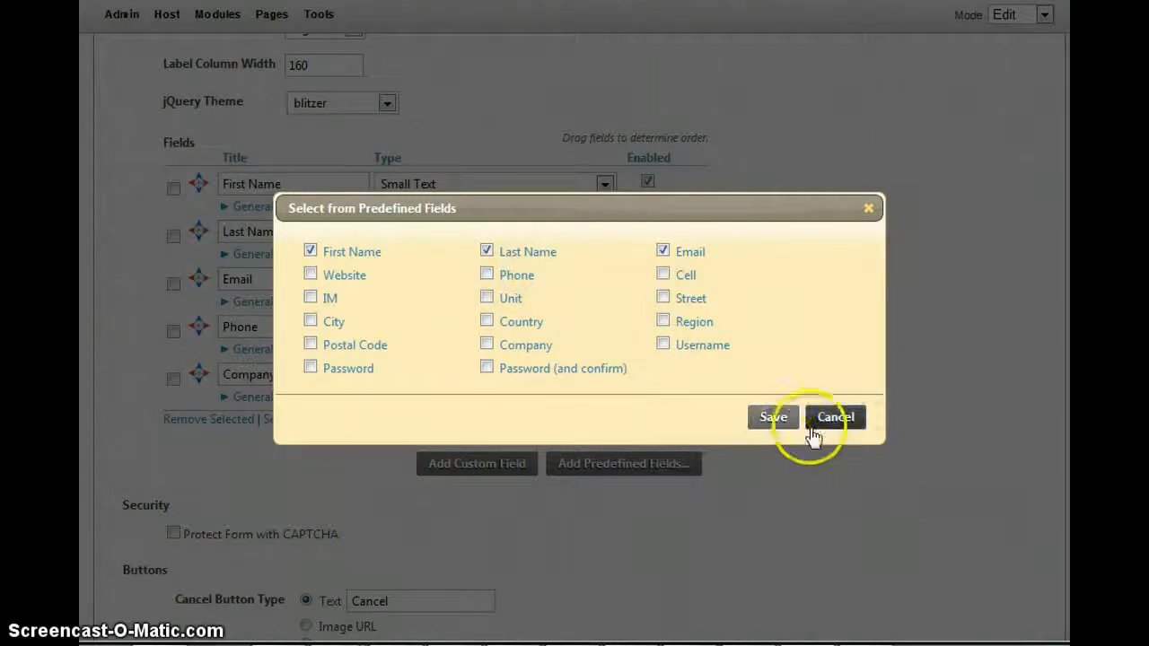
left_click(774, 419)
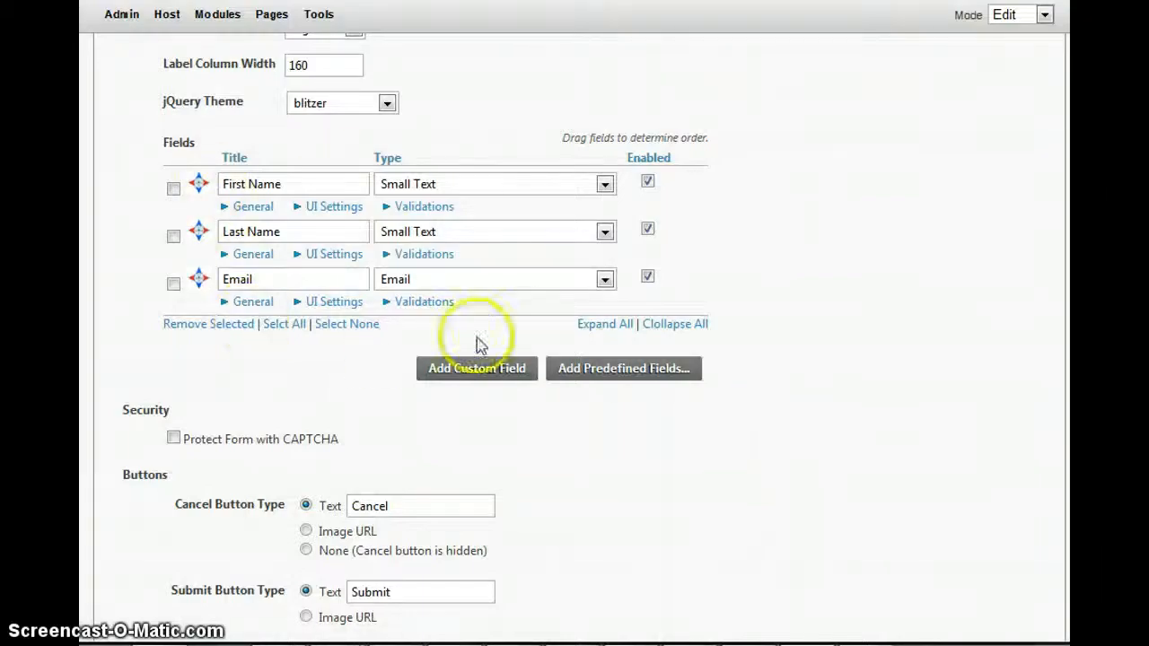
Step: Add a custom Subject field and a custom Message field, setting the Message field's type to Large Text
left_click(473, 370)
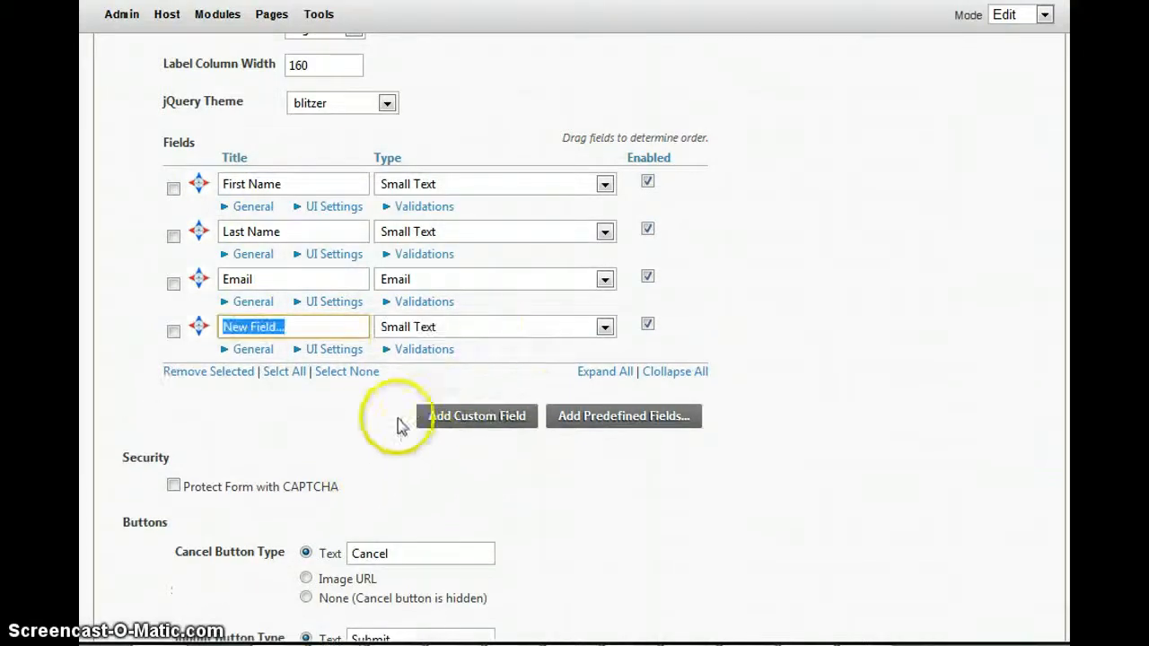
type("Subject")
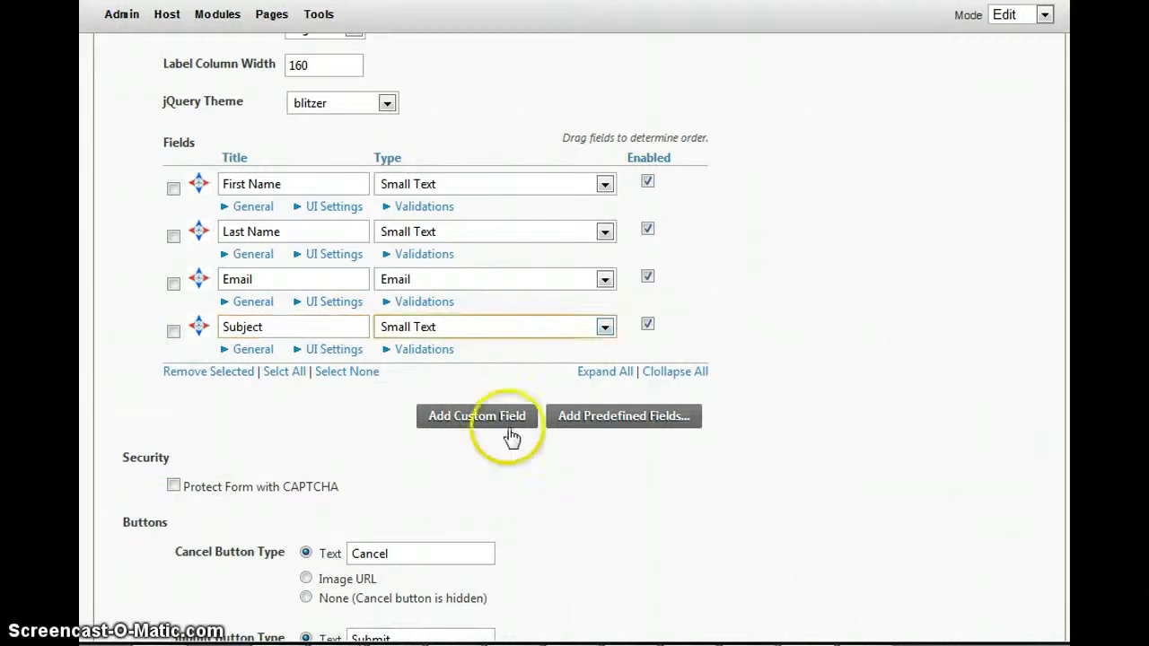
right_click(500, 421)
left_click(498, 422)
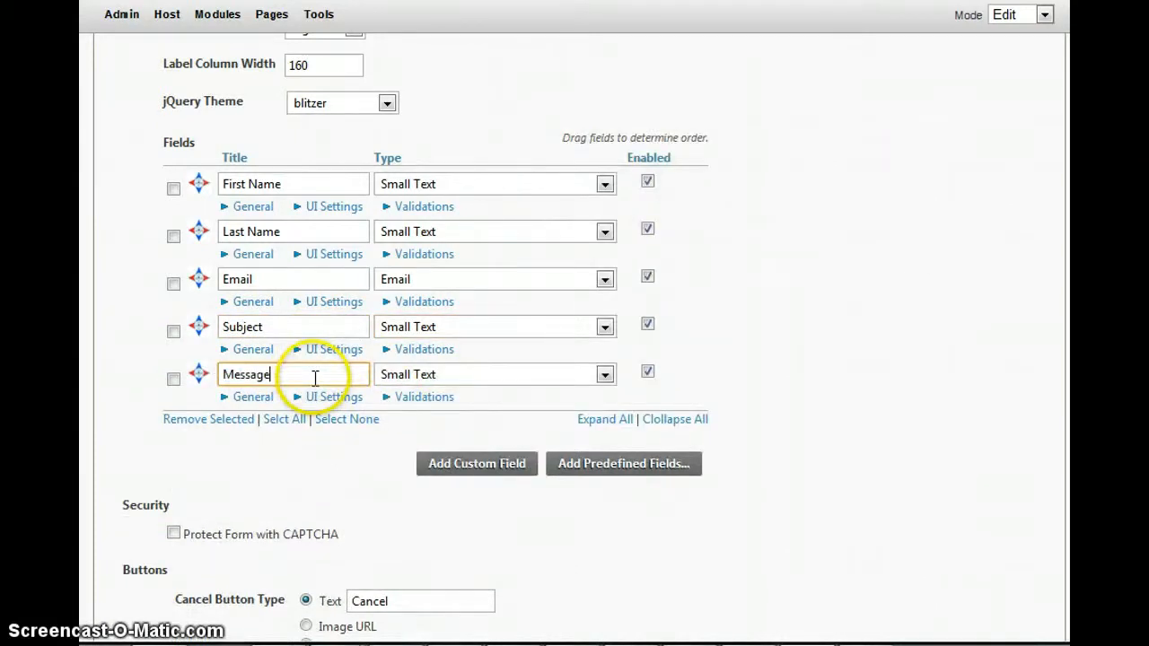
type("Message")
left_click(503, 374)
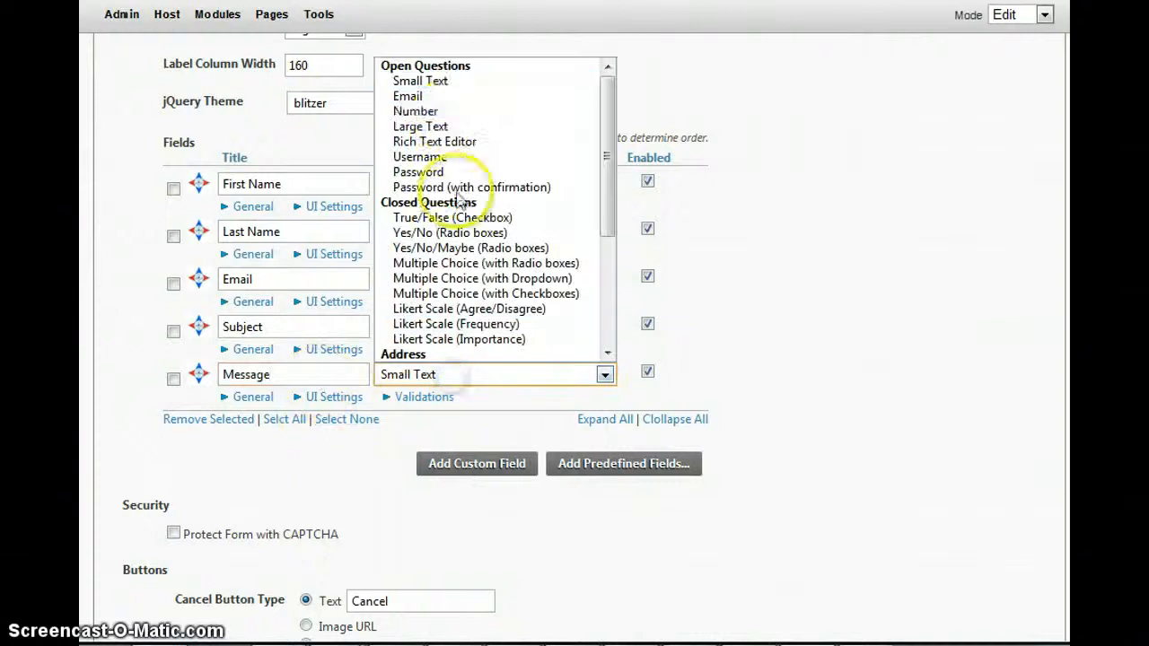
left_click(445, 125)
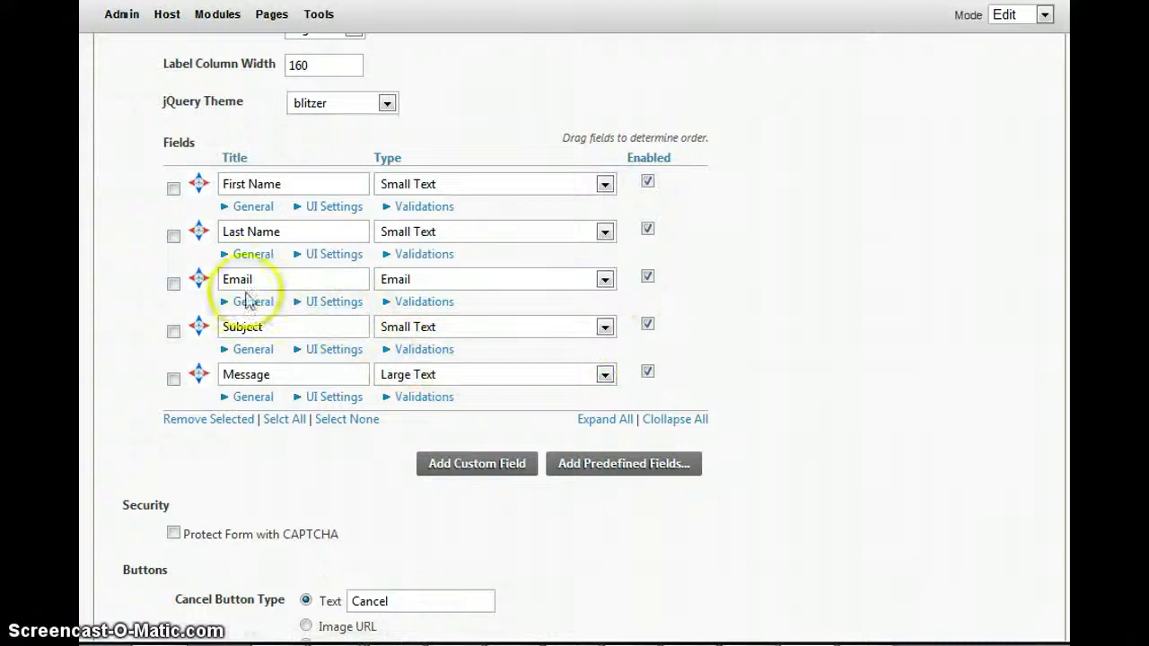
Step: Open the First Name field's general settings and examine its automatically generated name
scroll(256, 395, "down", 1)
scroll(449, 308, "up", 1)
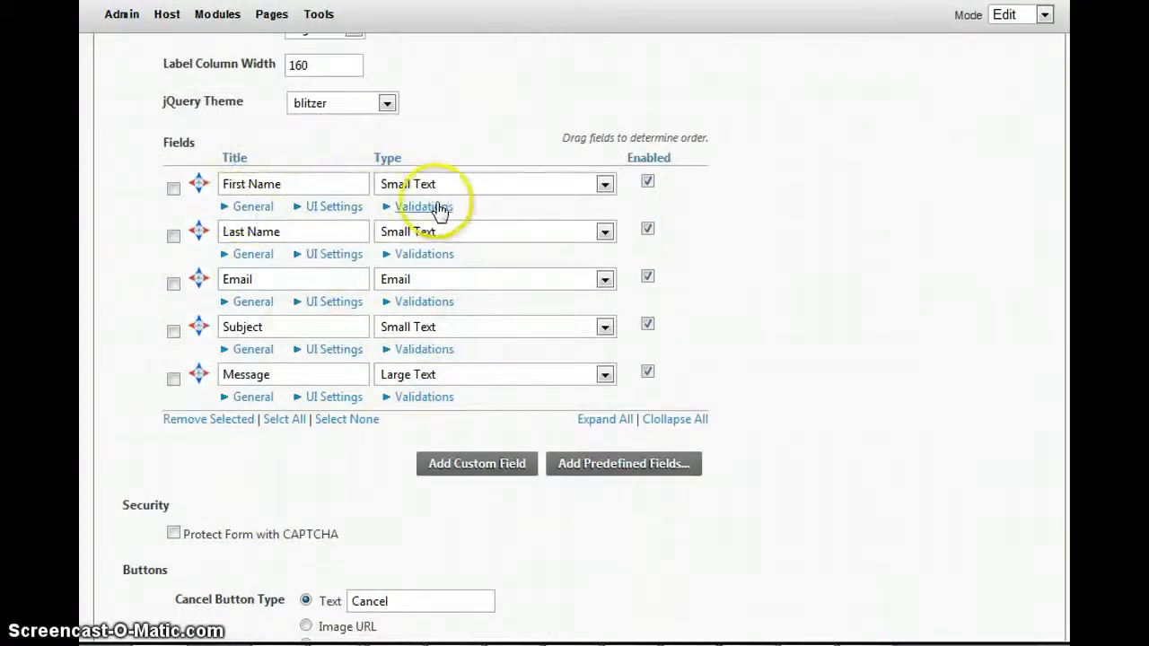
left_click(253, 207)
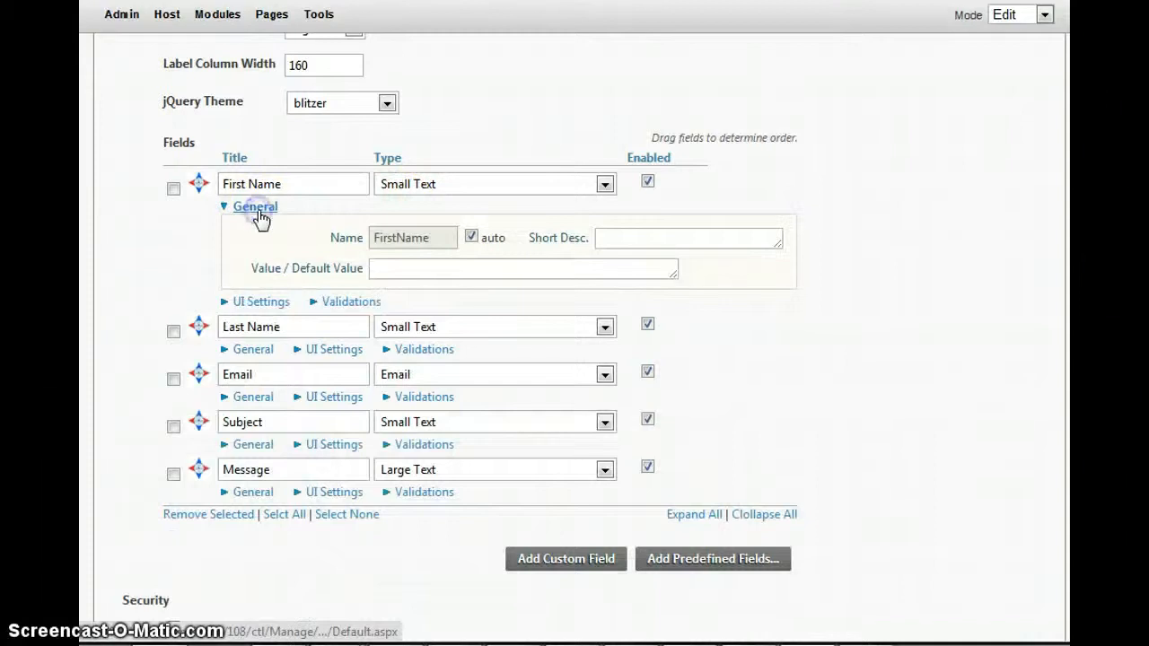
left_click_drag(441, 238, 358, 221)
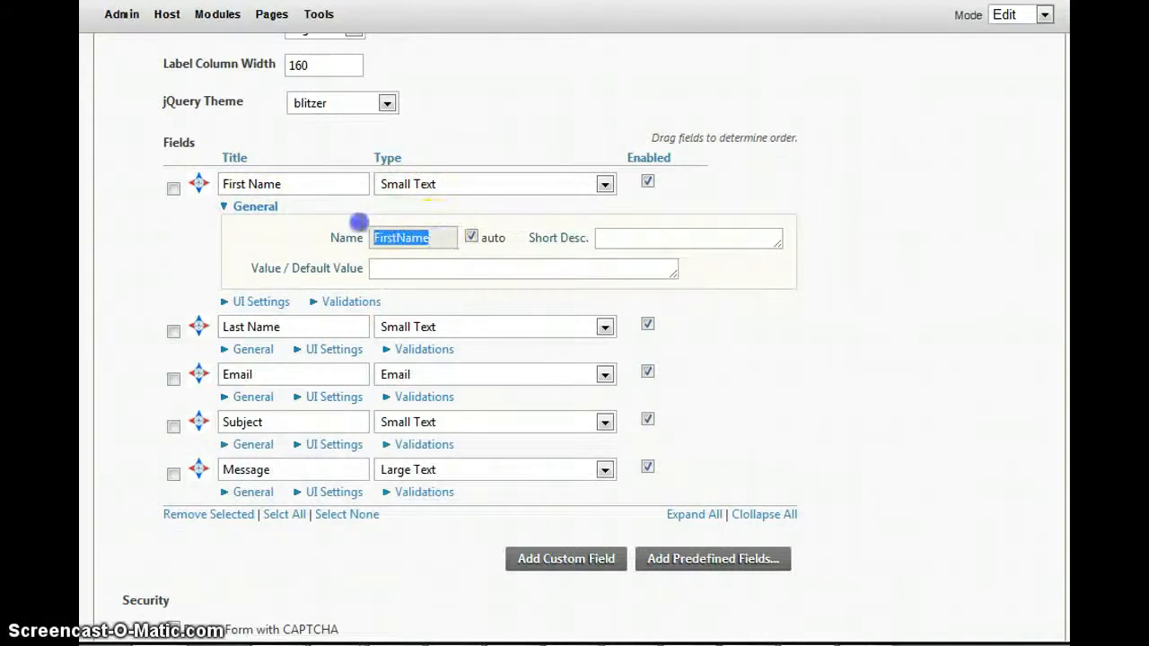
left_click(428, 243)
double_click(401, 242)
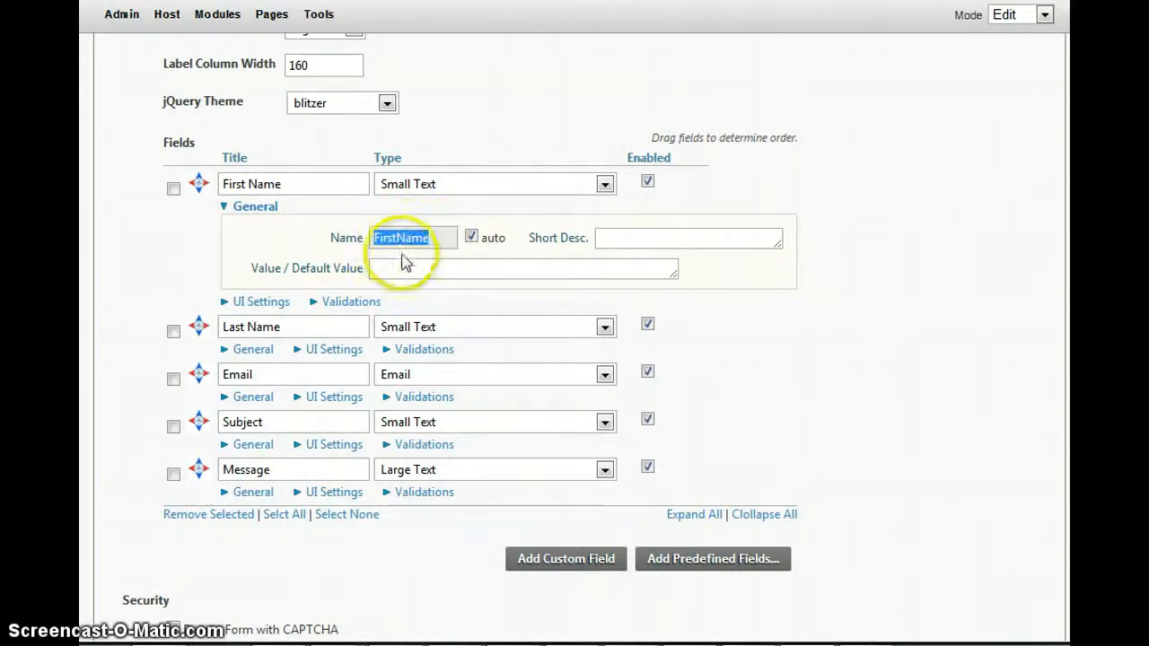
scroll(697, 369, "up", 1)
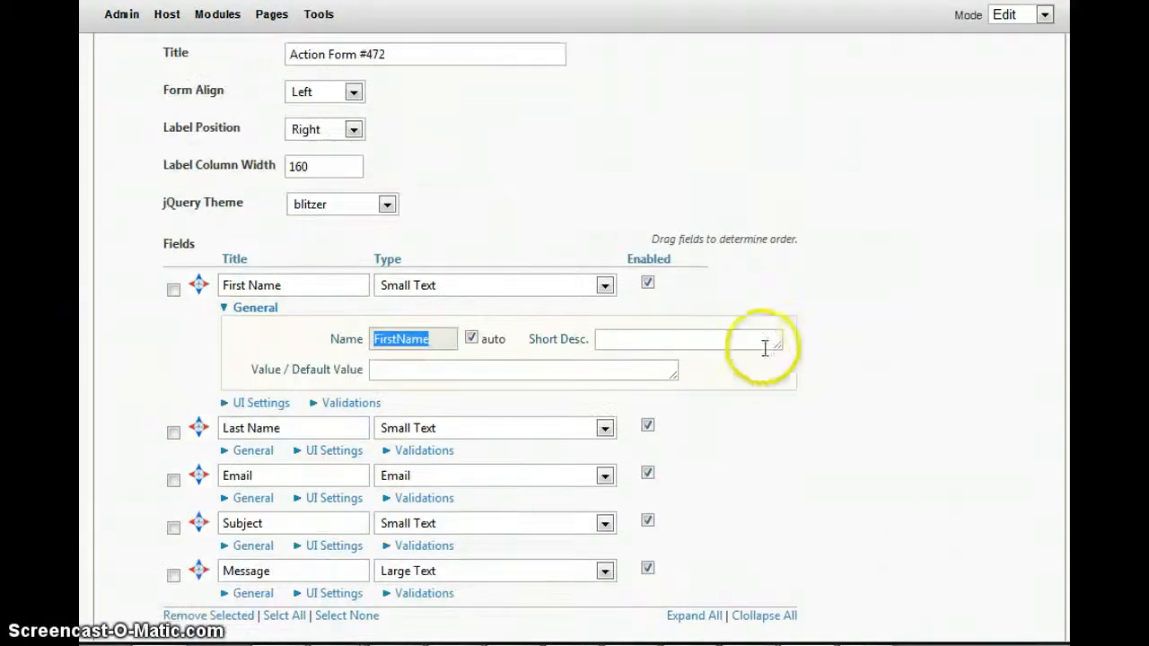
left_click(423, 335)
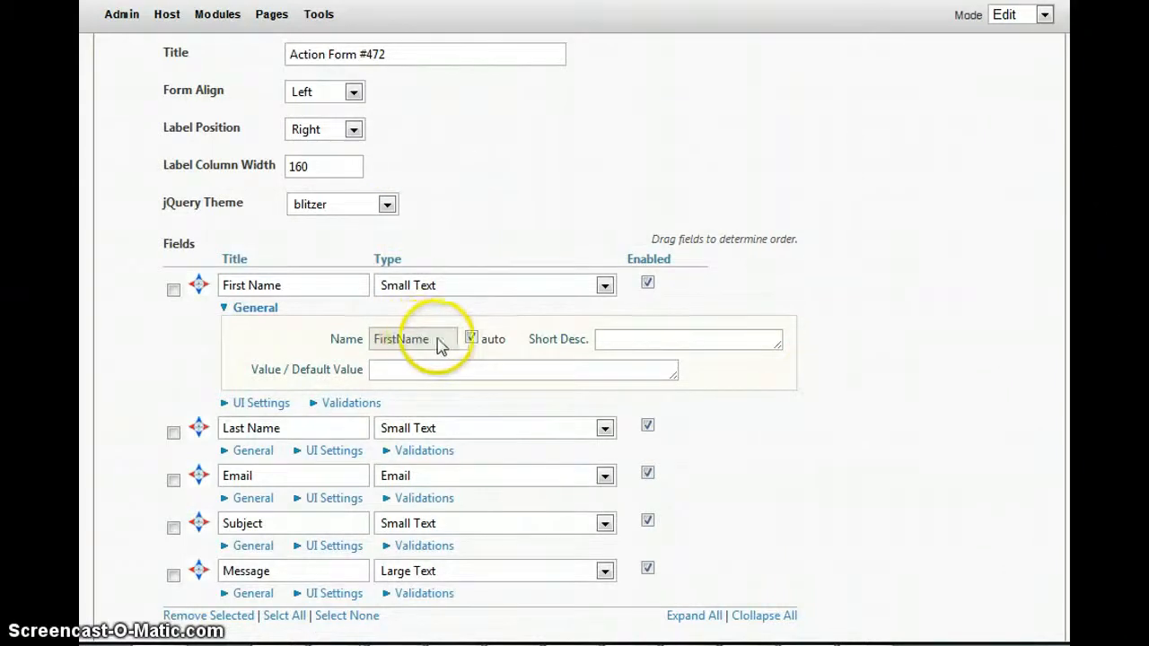
left_click_drag(393, 339, 380, 340)
left_click(342, 306)
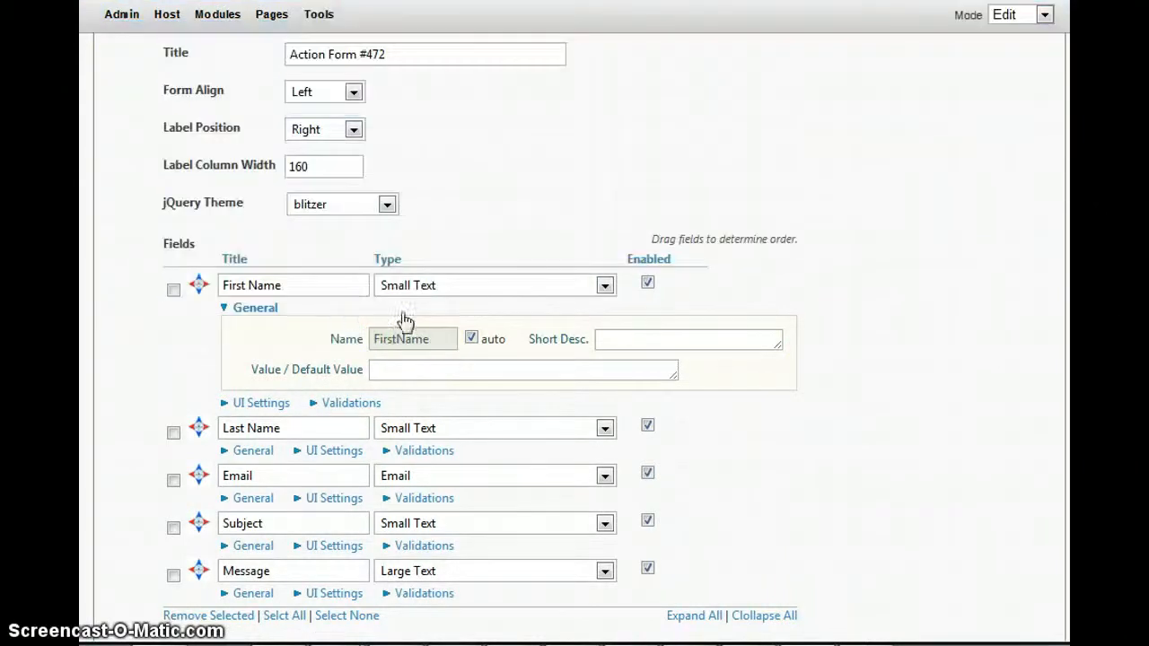
Step: Try the title "First Name some" and the manual name "FirstNameW" on the First Name field, restoring the original title and automatic naming
left_click(310, 286)
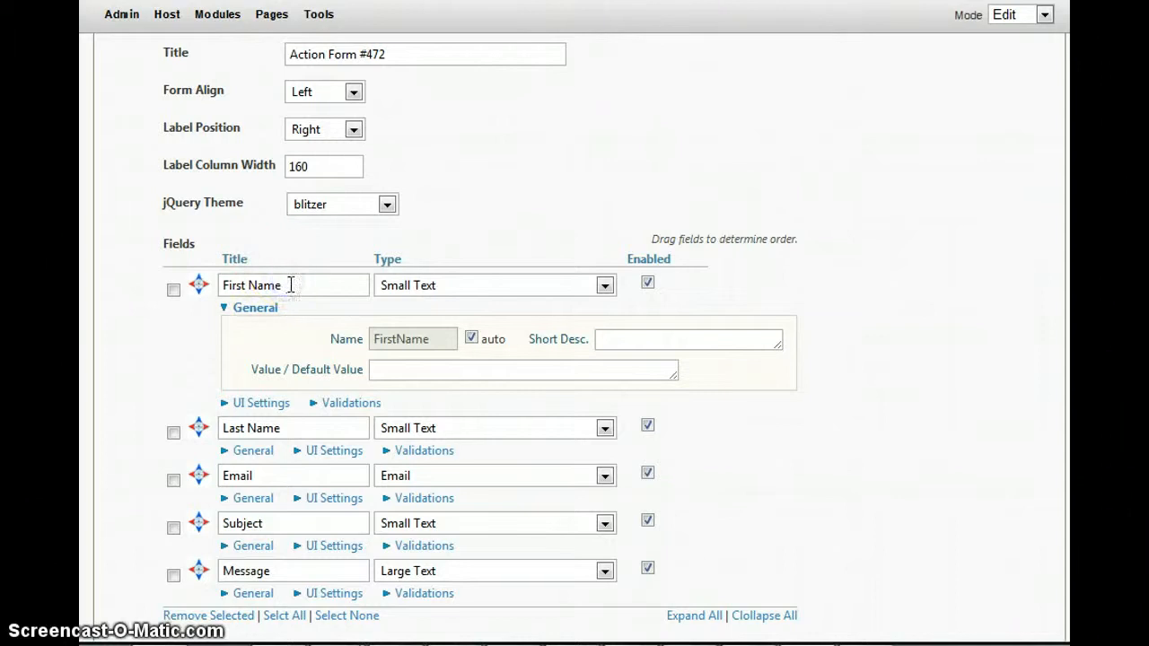
type("some")
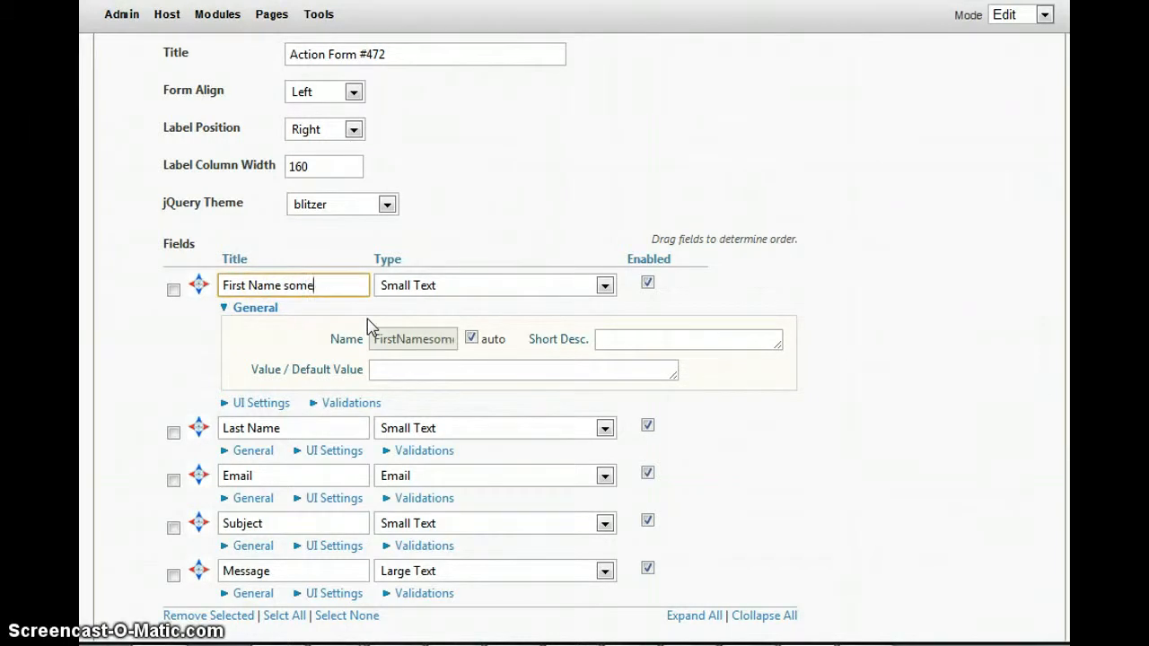
left_click(457, 336)
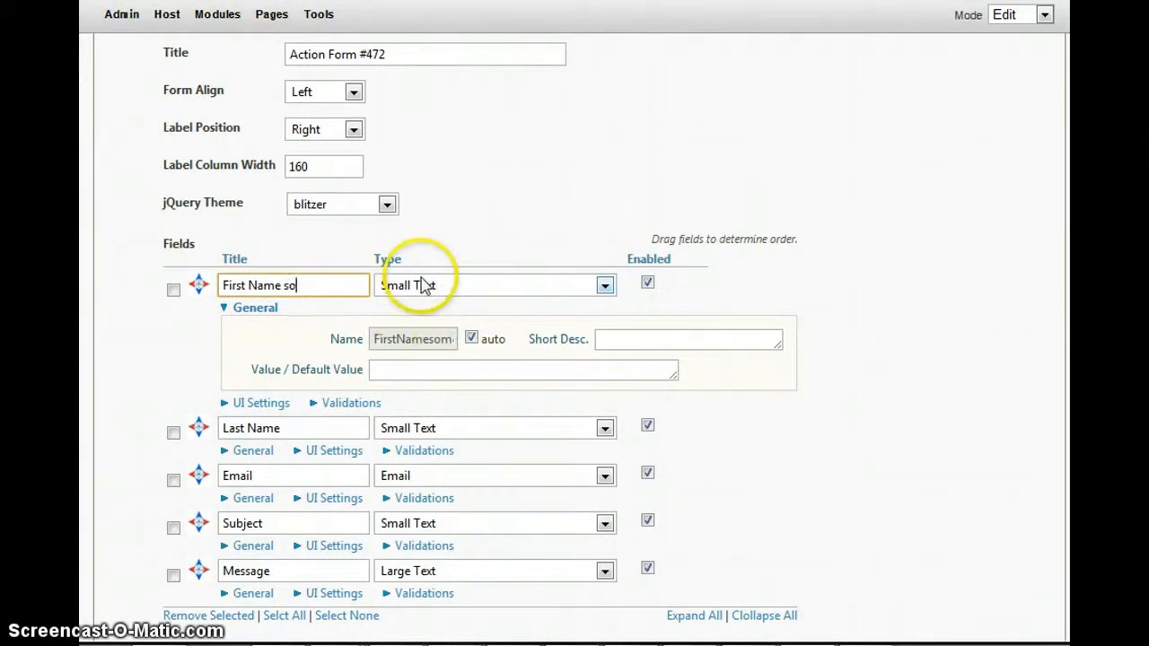
scroll(500, 385, "down", 2)
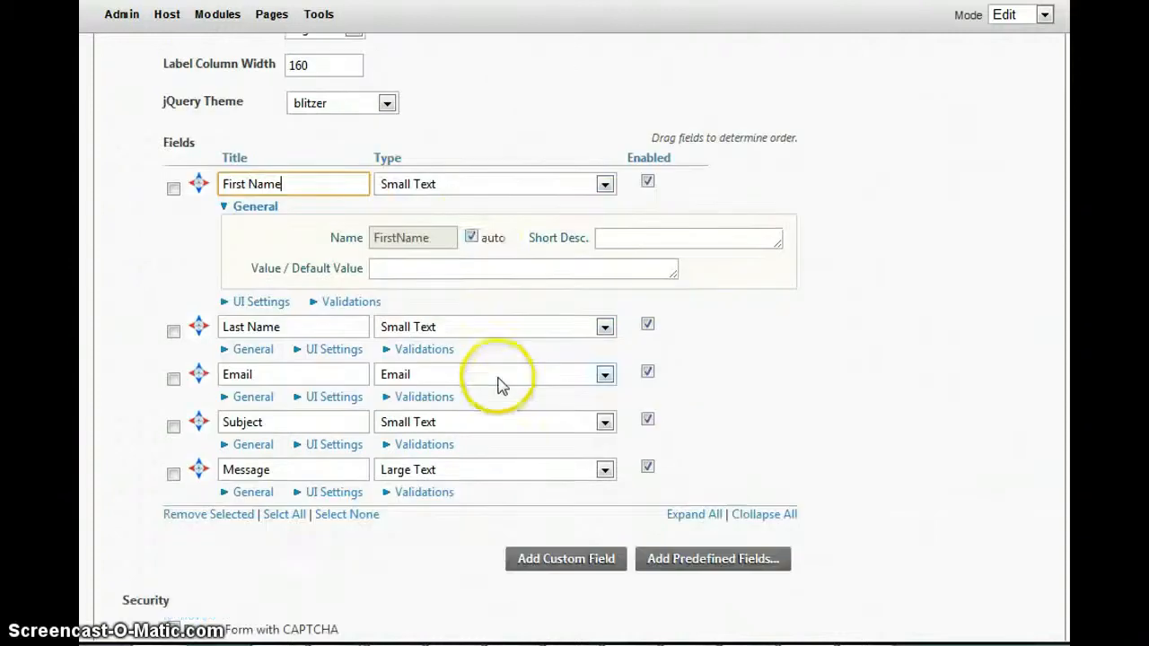
left_click(471, 237)
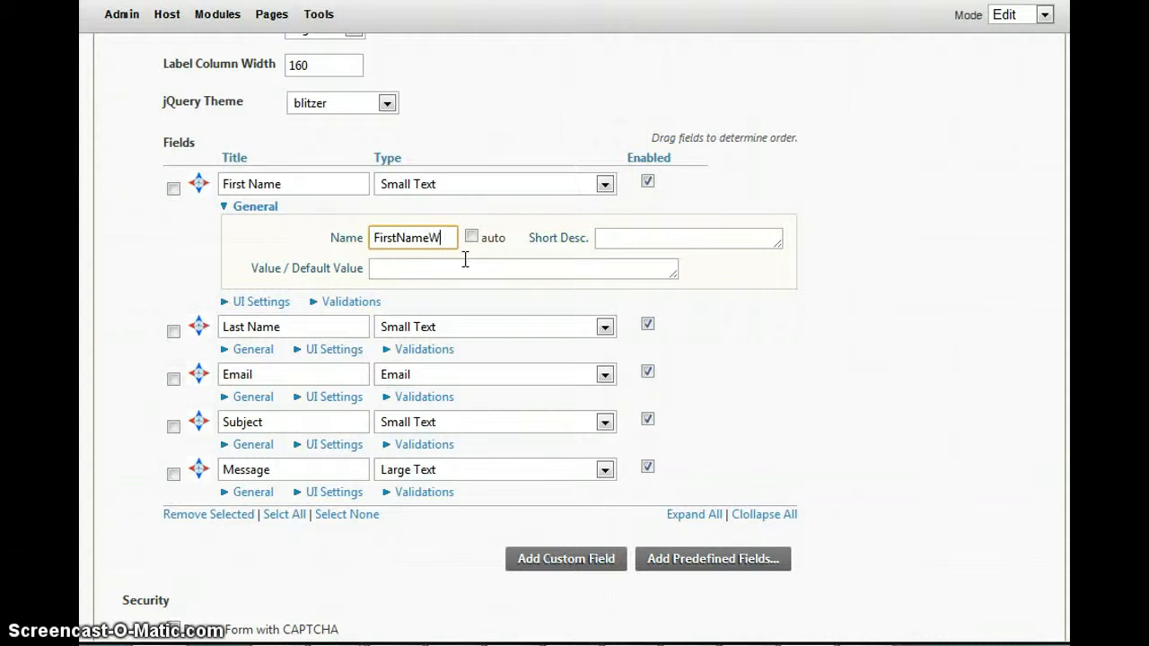
left_click(474, 237)
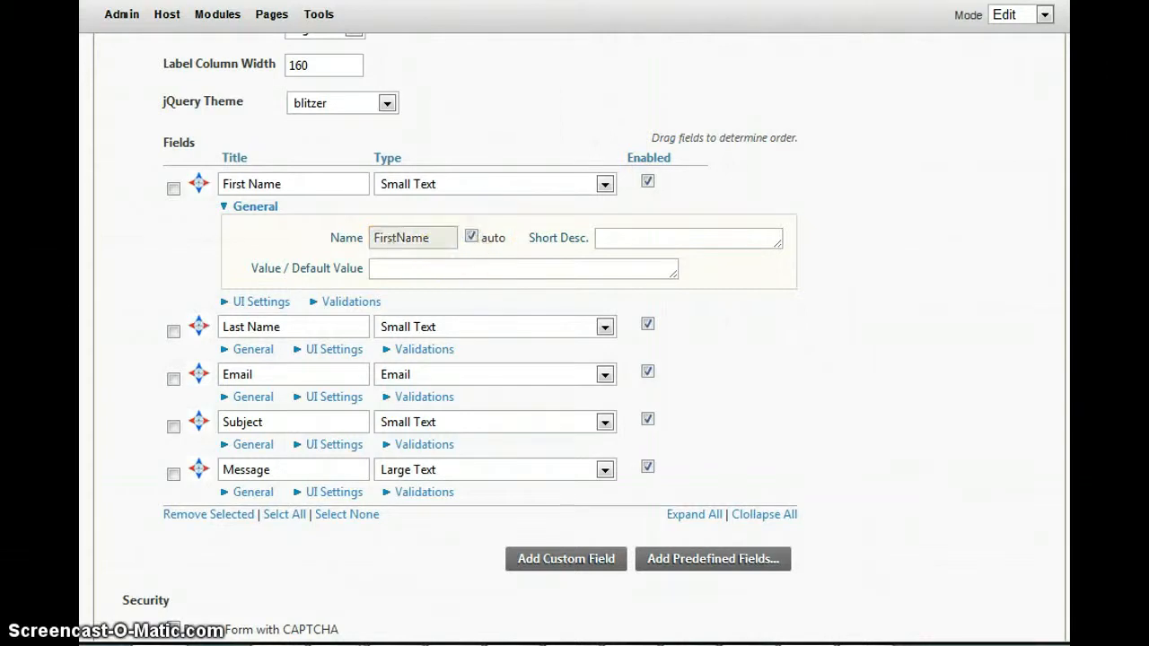
Step: Set the First Name field's short description to "We will call you by this name" and its default value to [User:FirstName]
left_click(641, 241)
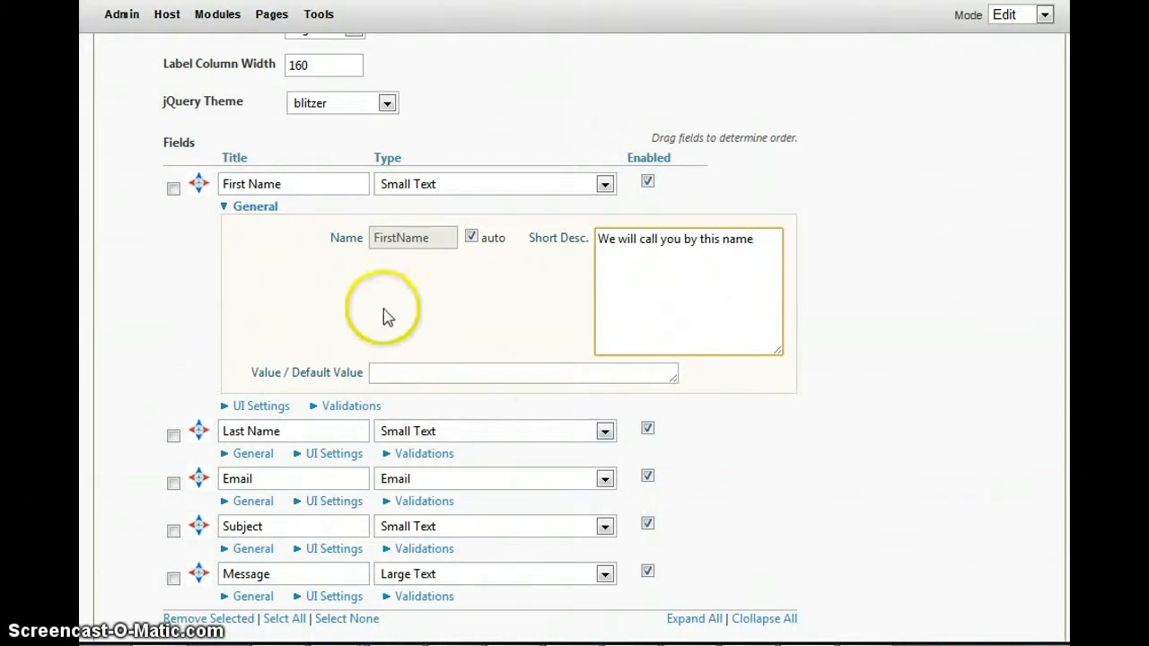
left_click(446, 367)
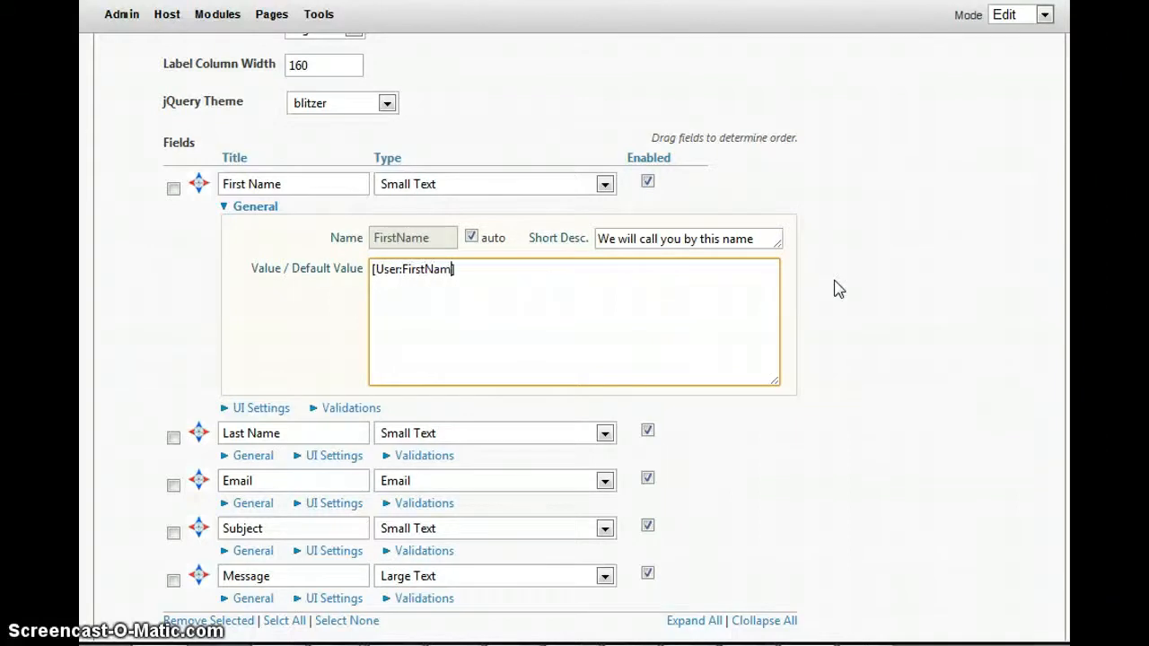
type("e")
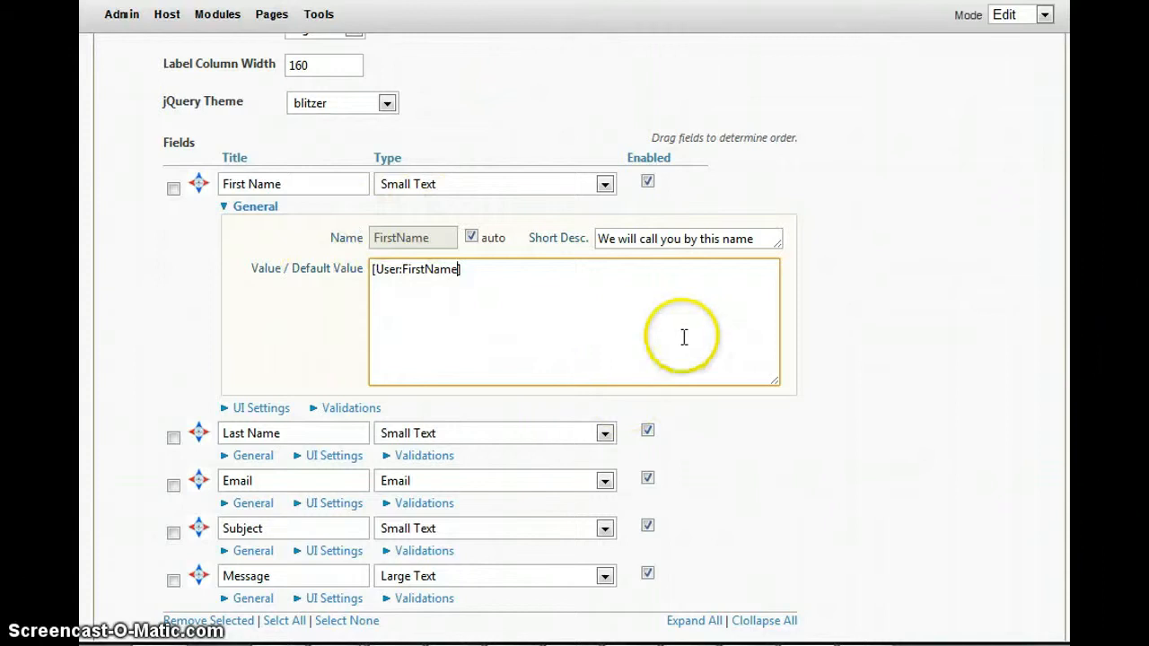
left_click(567, 334)
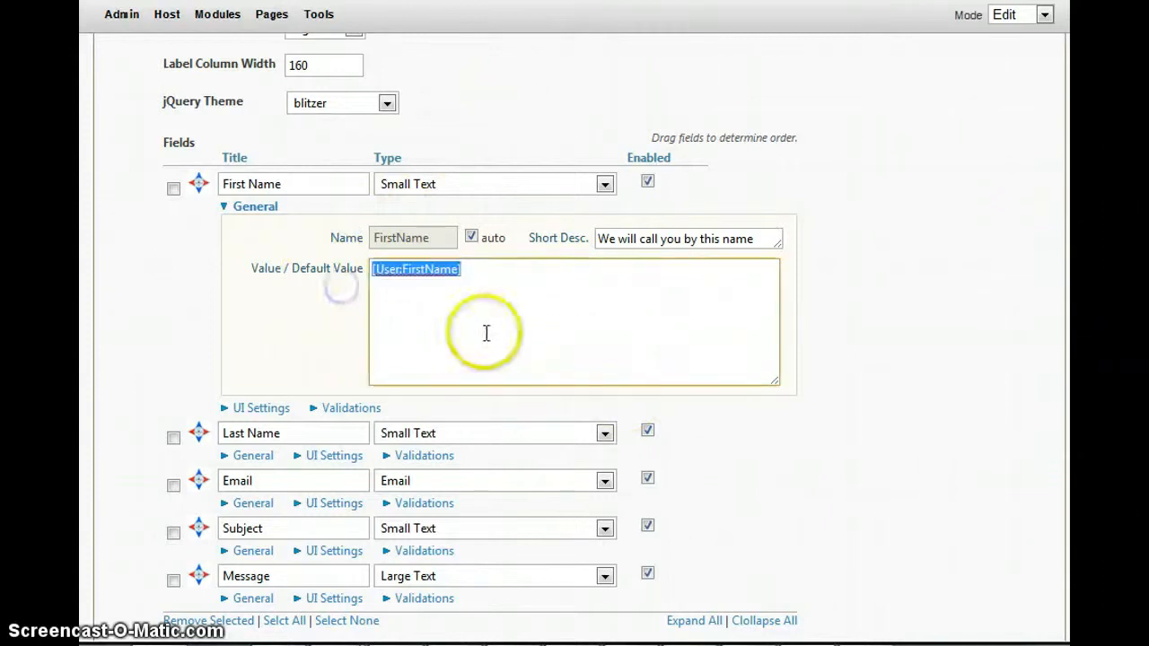
left_click(489, 319)
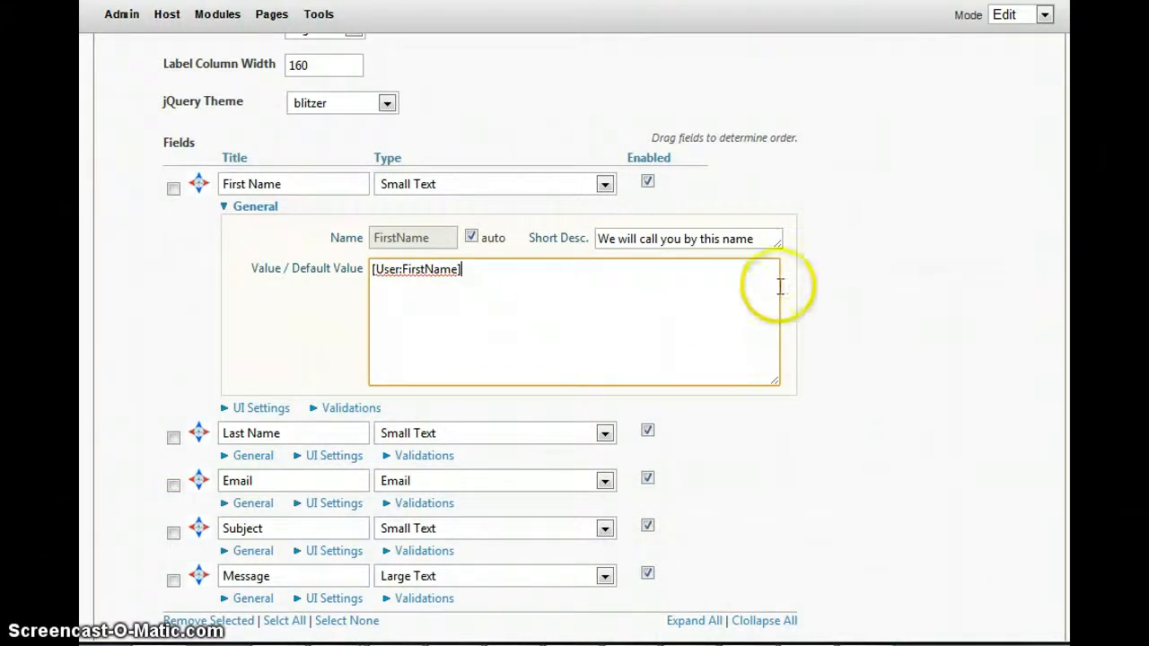
Step: Examine the First Name field's UI settings, its validation settings and the available custom validators
scroll(808, 296, "down", 2)
left_click(263, 307)
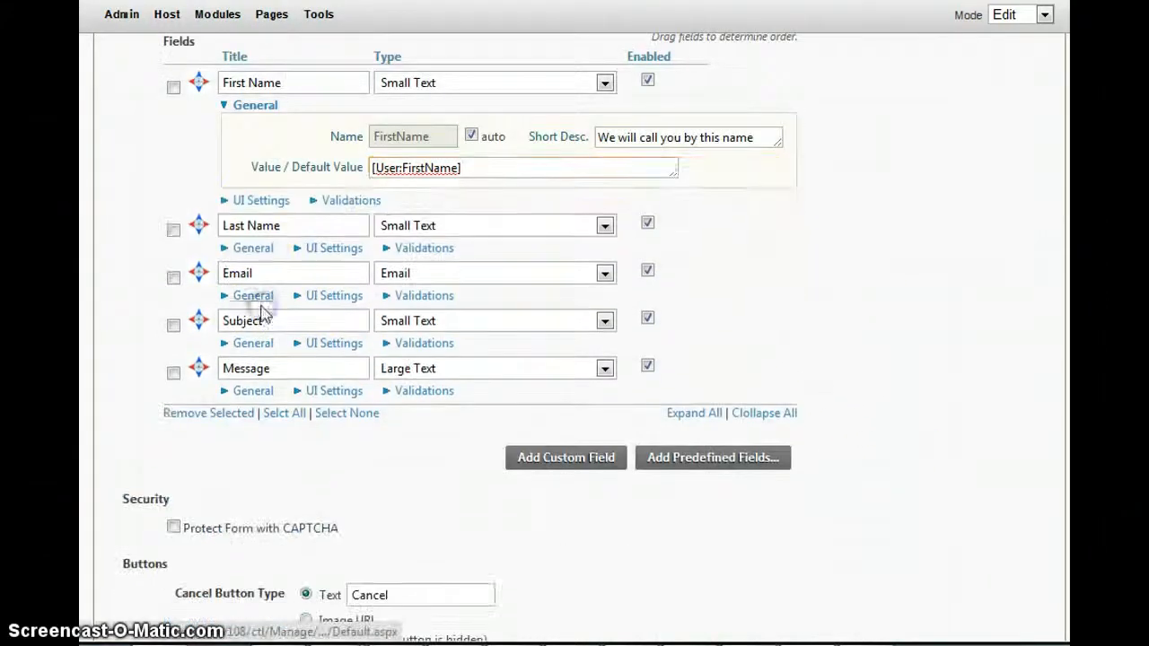
scroll(255, 211, "up", 2)
left_click(238, 302)
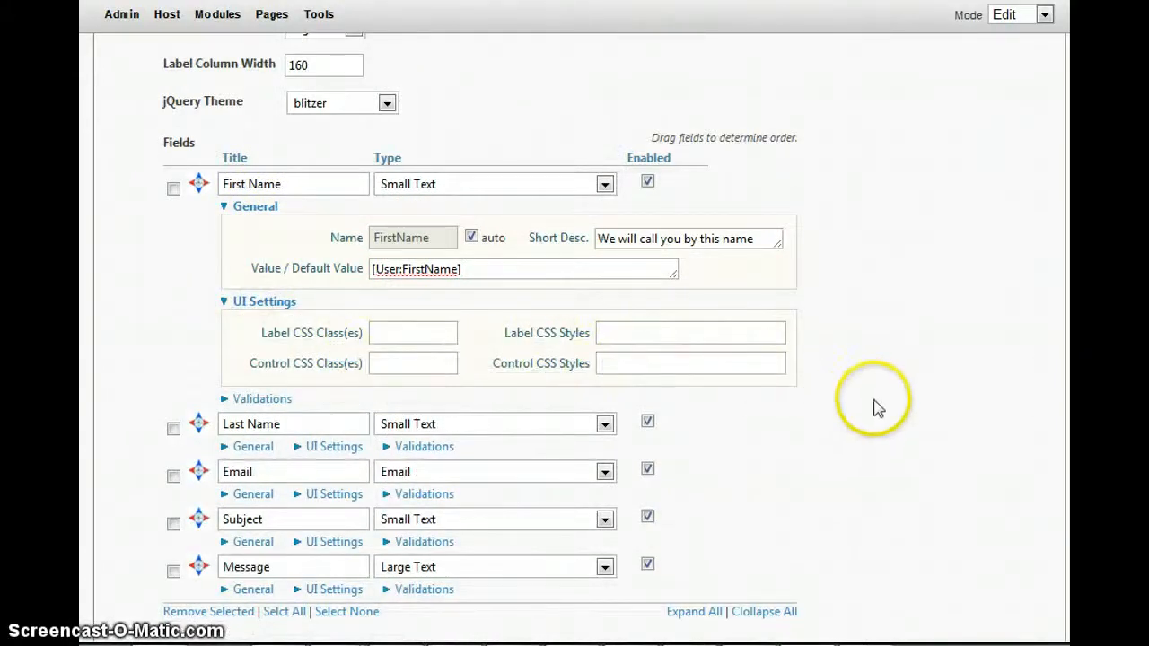
left_click(273, 398)
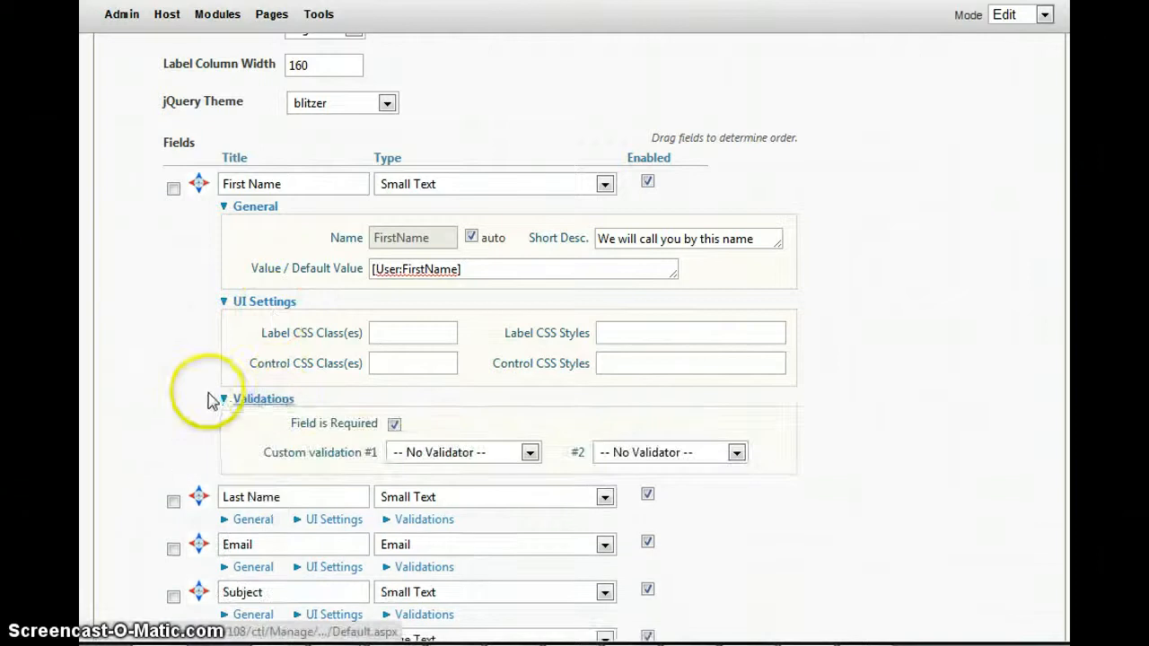
scroll(339, 305, "down", 2)
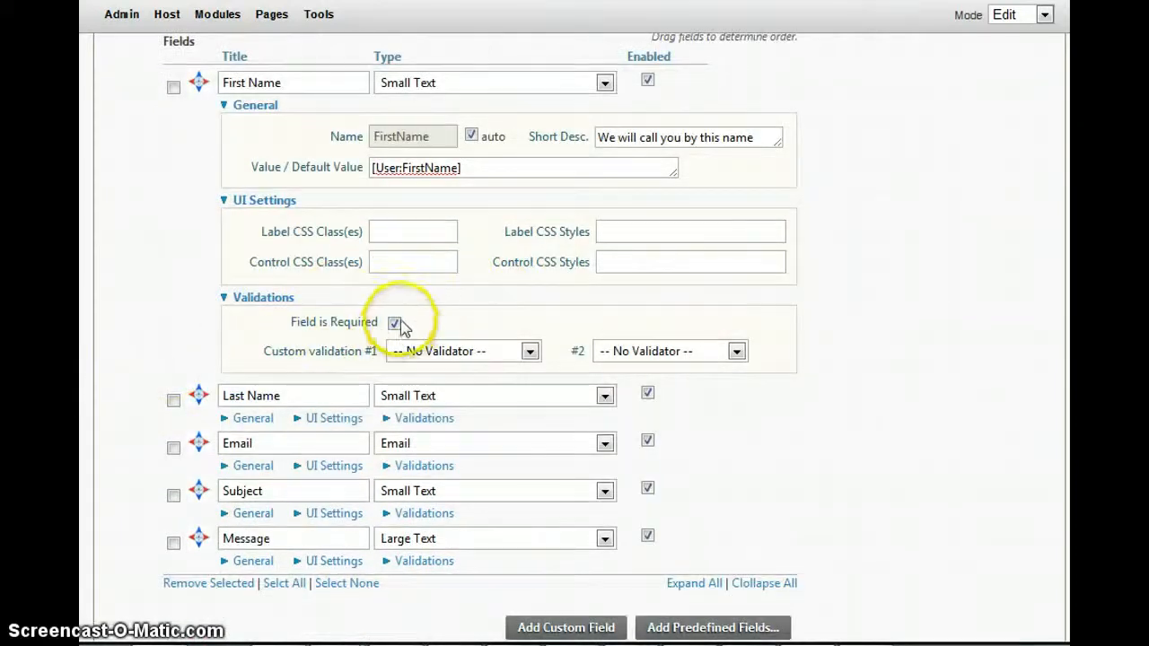
left_click(501, 353)
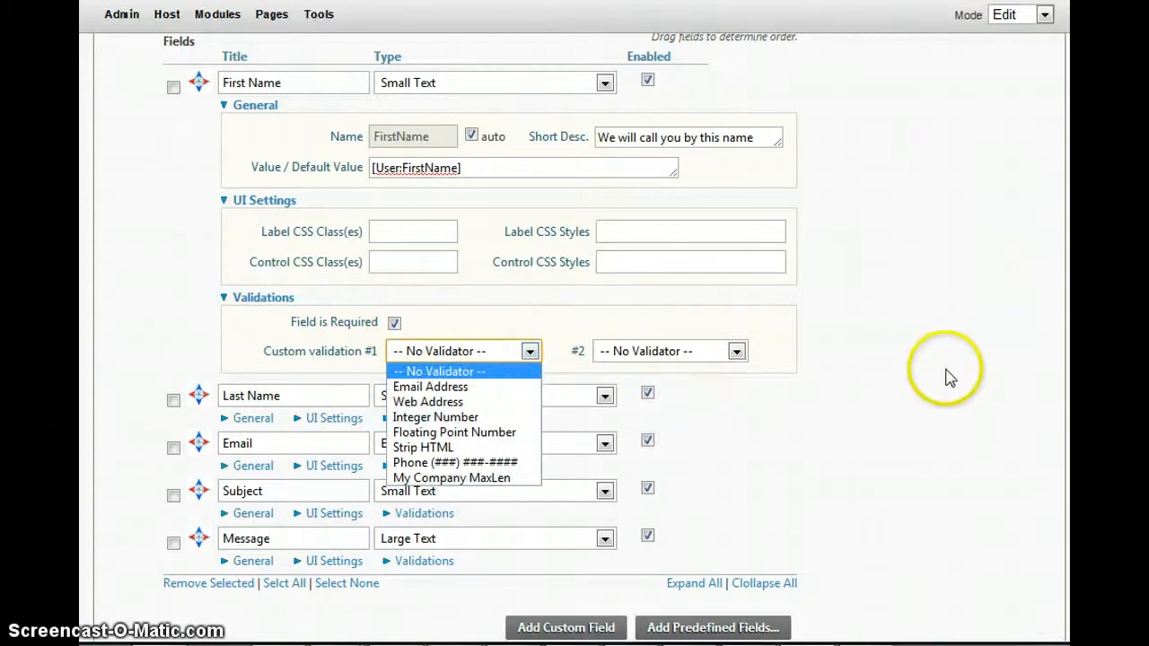
left_click(943, 372)
left_click(517, 352)
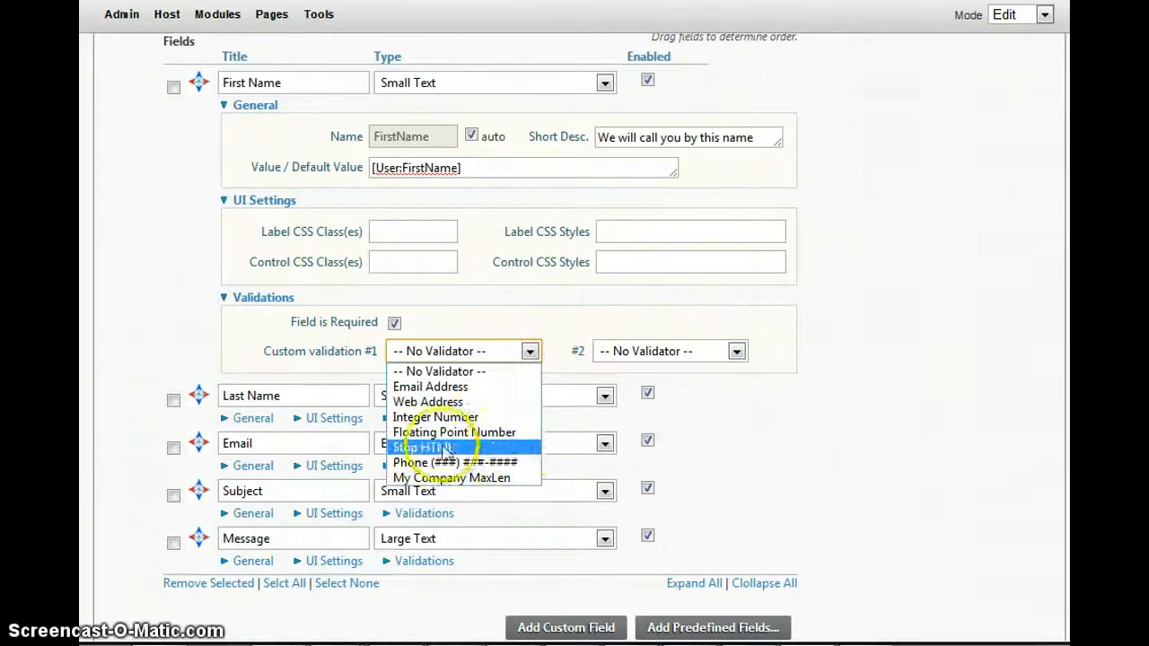
left_click(880, 429)
Step: Make the Subject and Message fields required in their validation settings
scroll(808, 377, "down", 1)
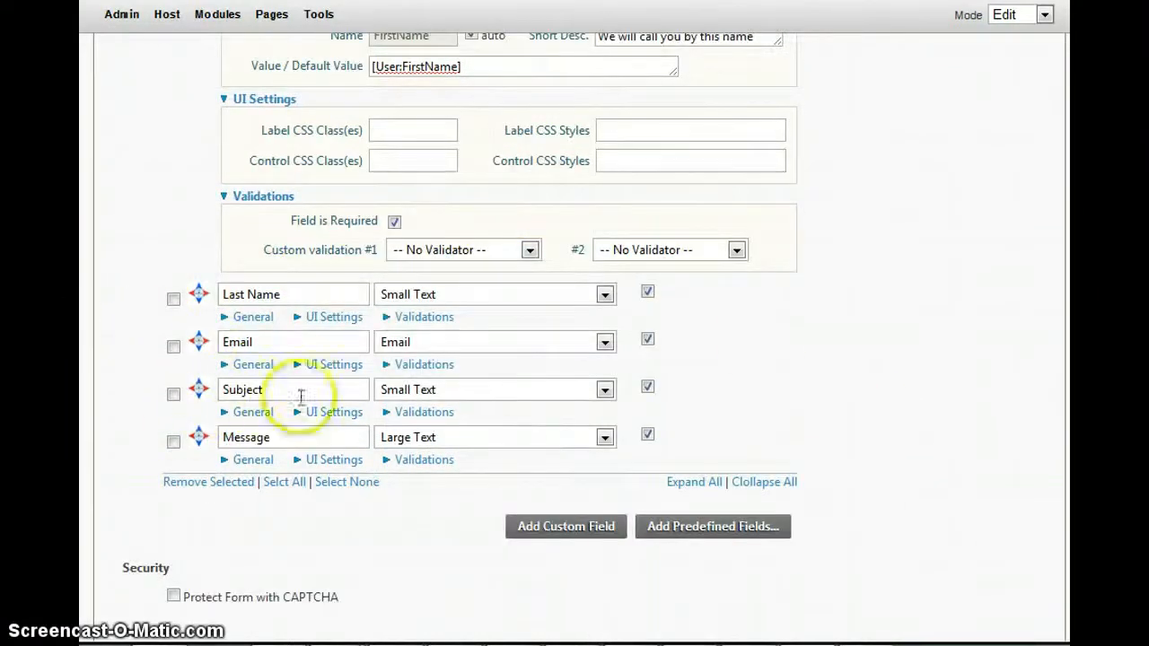
left_click(398, 413)
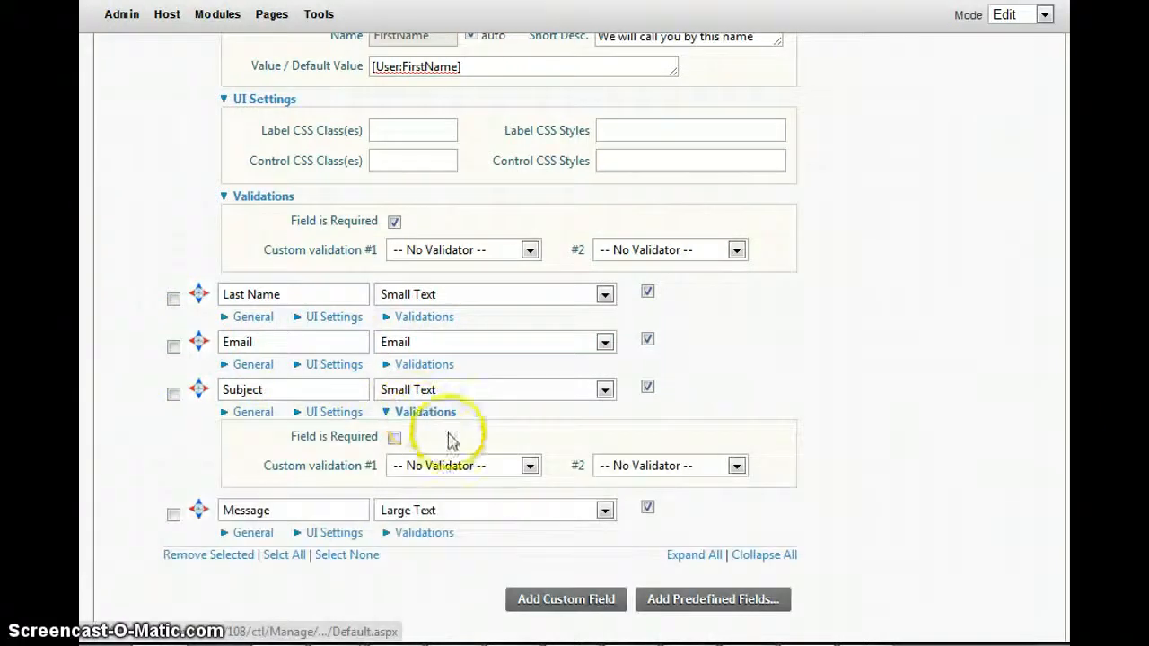
left_click(399, 534)
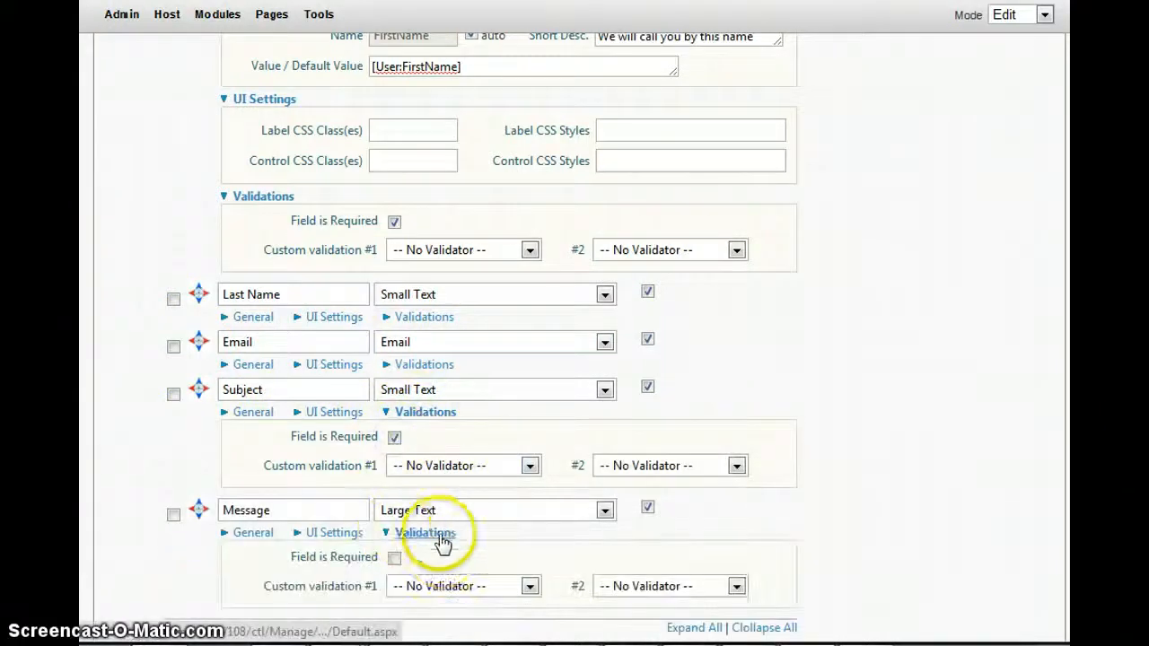
scroll(395, 520, "down", 1)
left_click(394, 457)
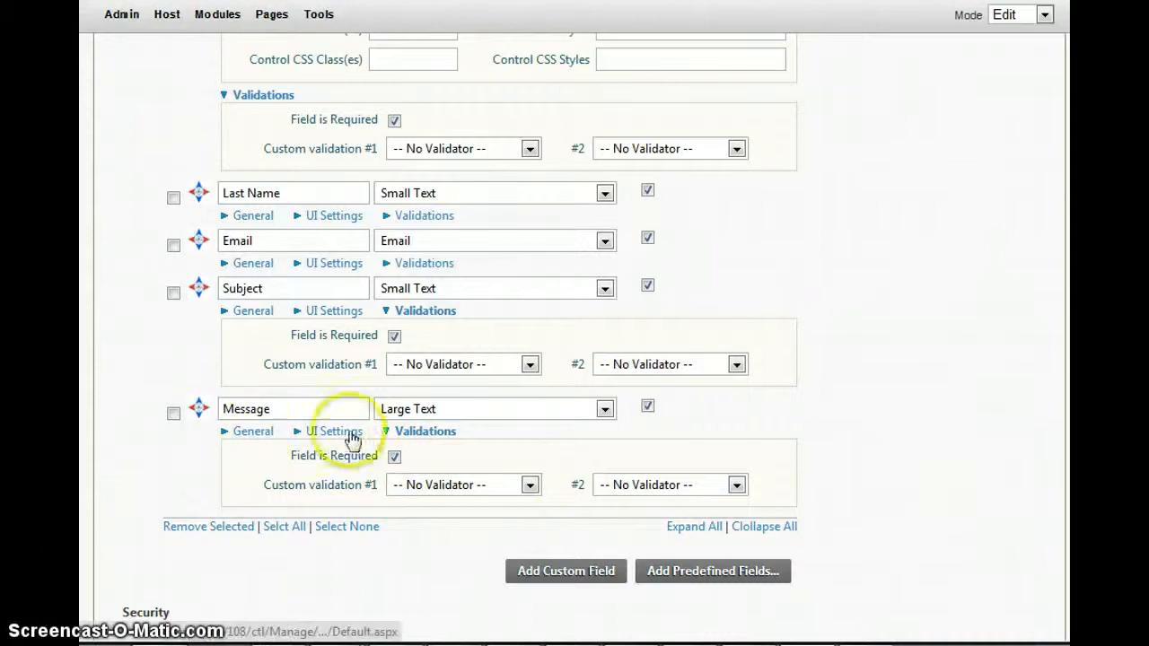
Step: Review the form's CAPTCHA protection option and its Cancel and Submit button settings
scroll(966, 399, "down", 1)
scroll(969, 404, "up", 1)
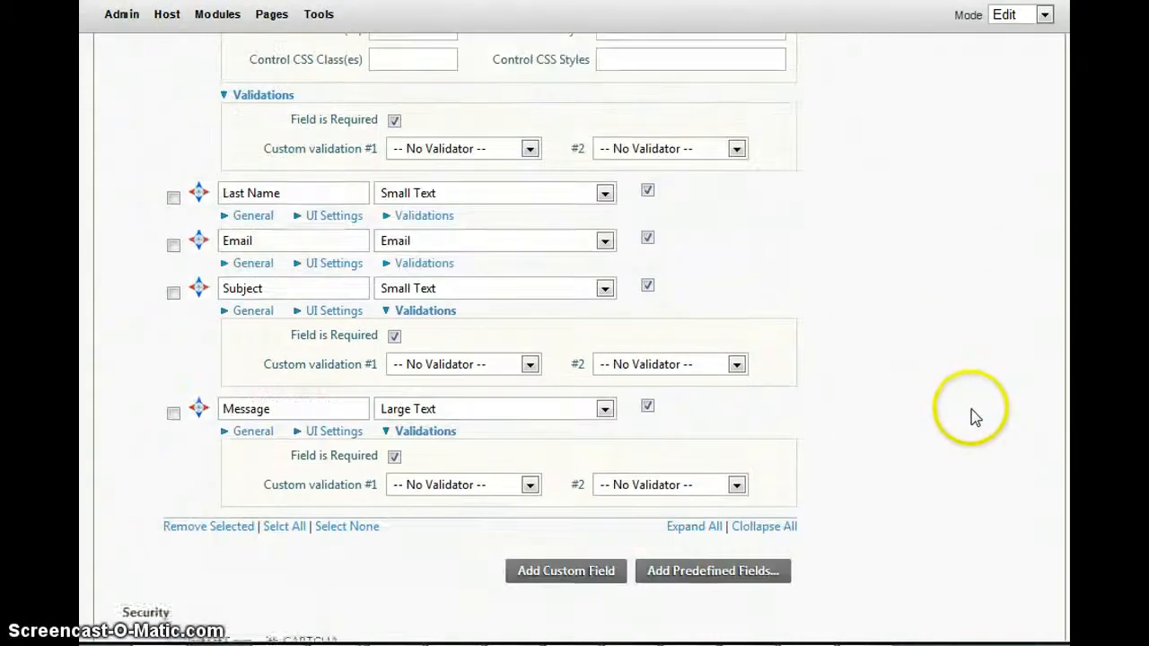
scroll(976, 418, "down", 2)
scroll(484, 520, "down", 2)
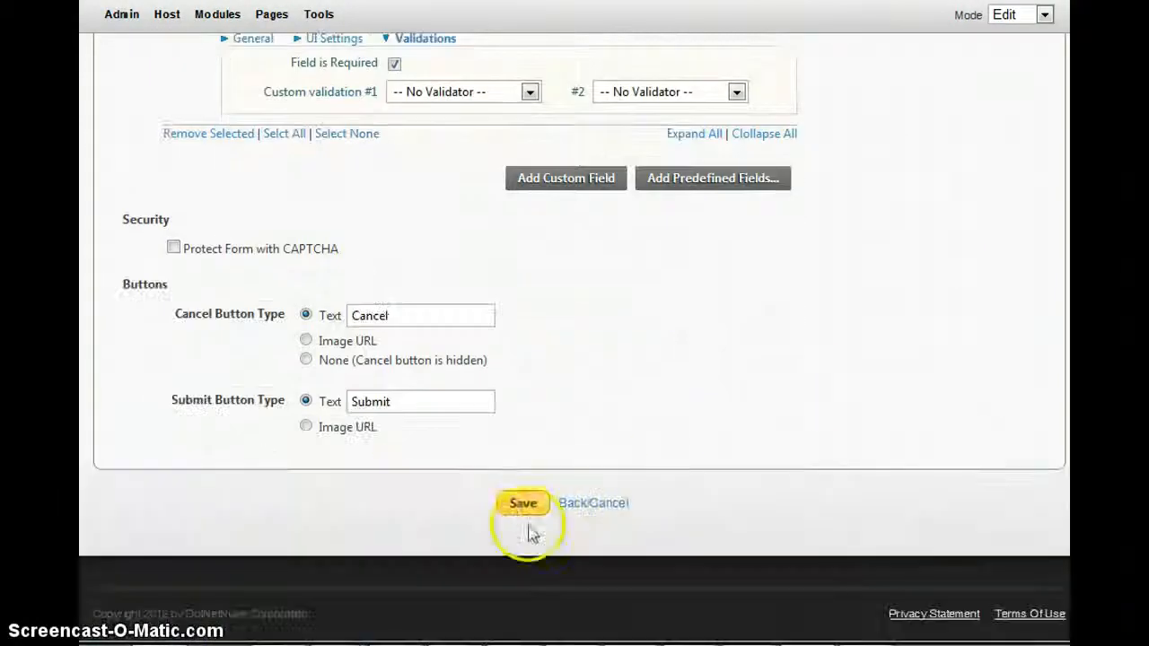
Step: Save the form configuration and review the rendered fields, required markers and First Name default on the page
left_click(522, 503)
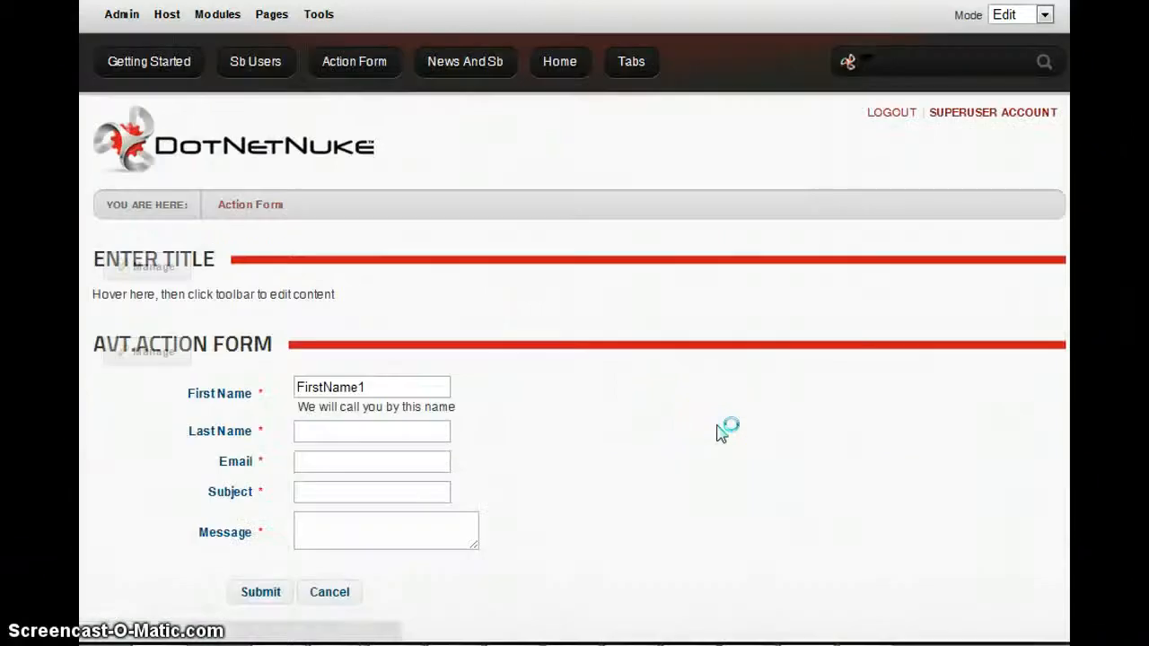
scroll(716, 434, "down", 1)
left_click(335, 431)
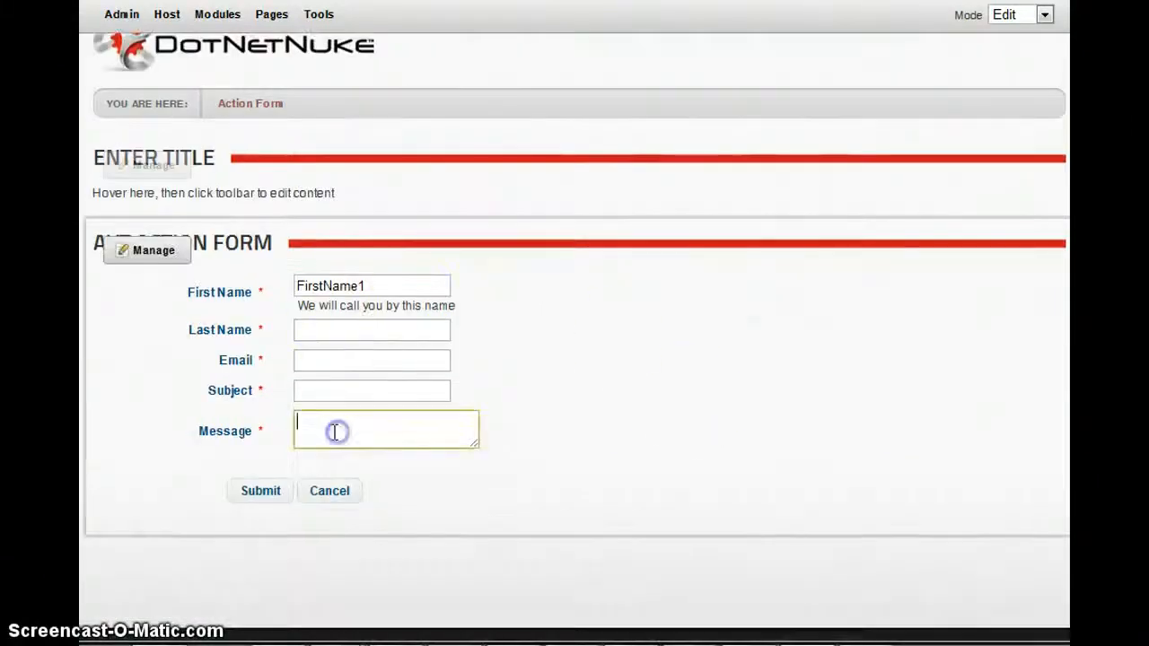
left_click(305, 399)
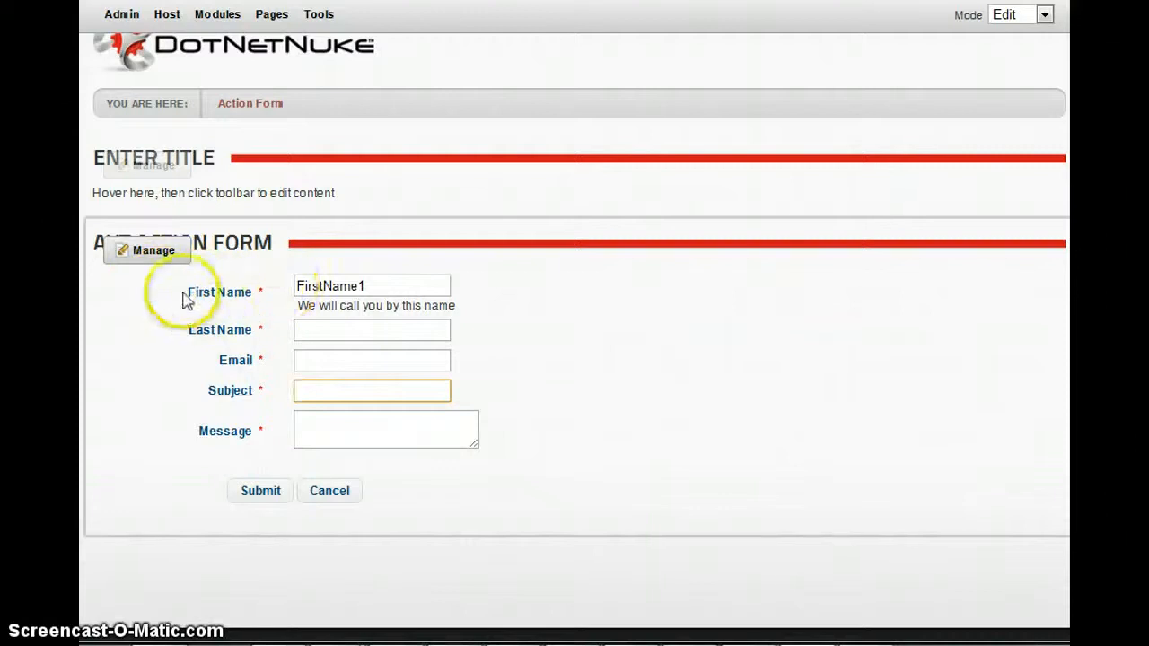
left_click_drag(184, 299, 247, 431)
left_click(260, 422)
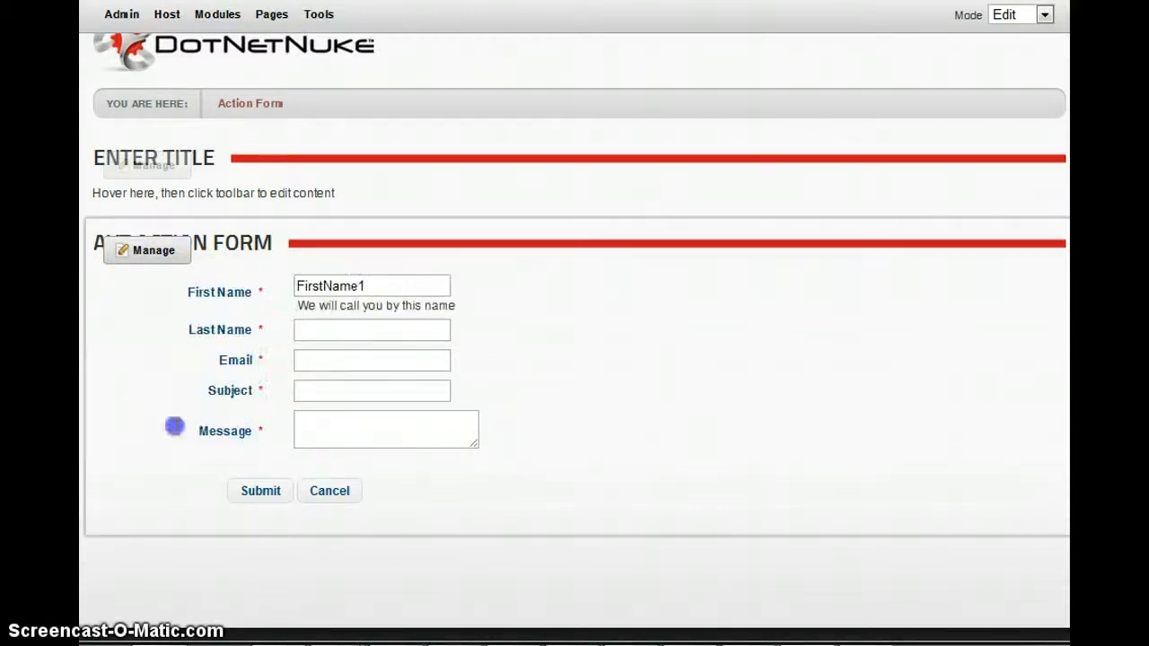
left_click_drag(174, 426, 100, 377)
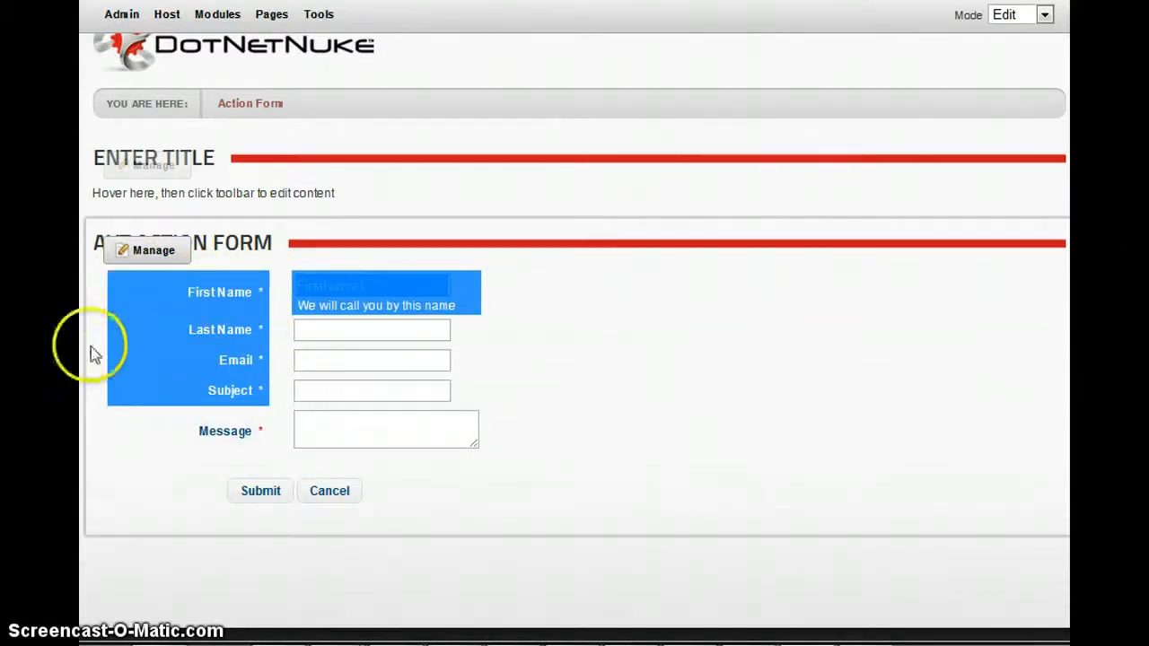
left_click(92, 348)
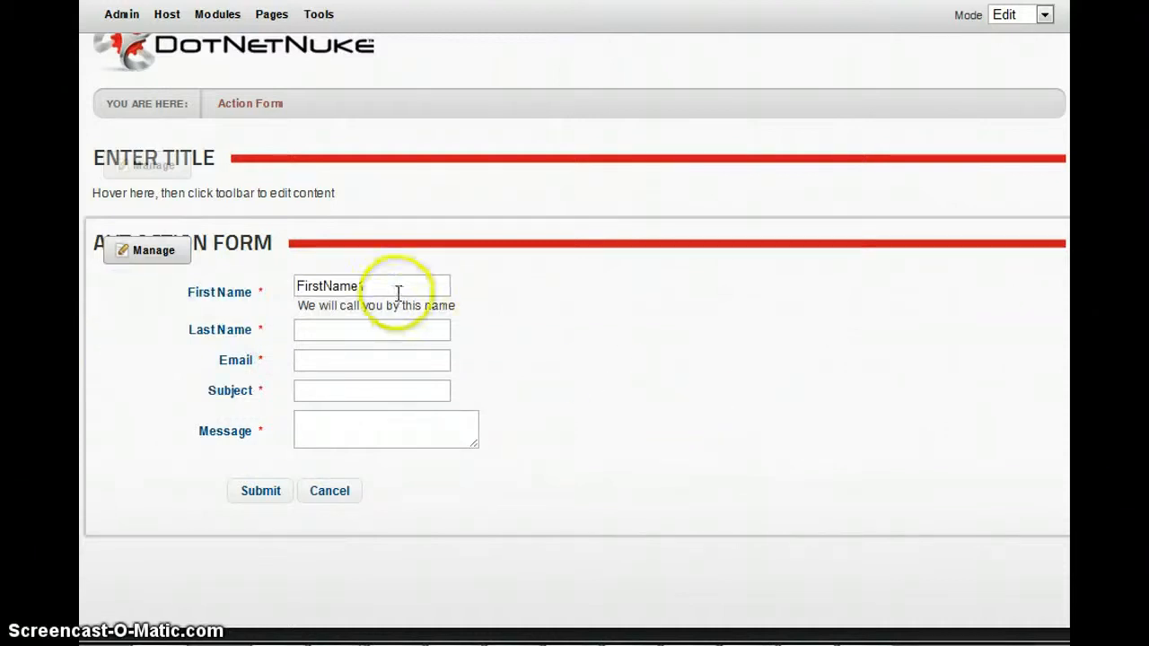
scroll(789, 386, "up", 2)
left_click(797, 458)
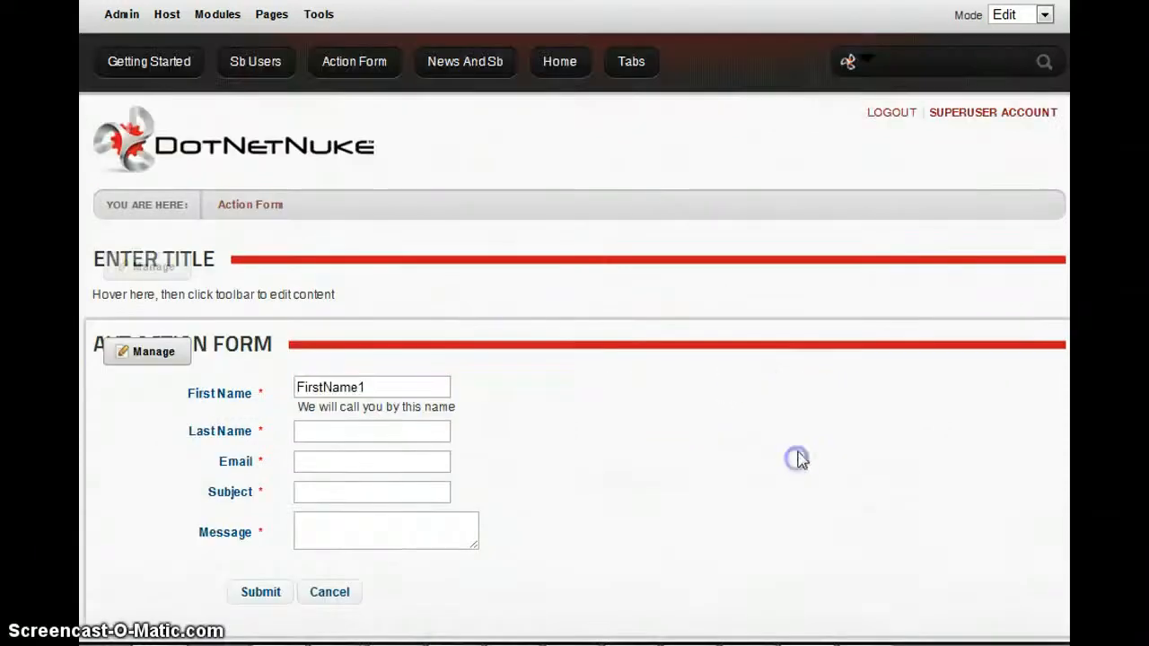
Step: Open the logged-in superuser's profile for editing, replace the account's first and last name, and update the credentials
left_click(977, 118)
scroll(272, 397, "down", 1)
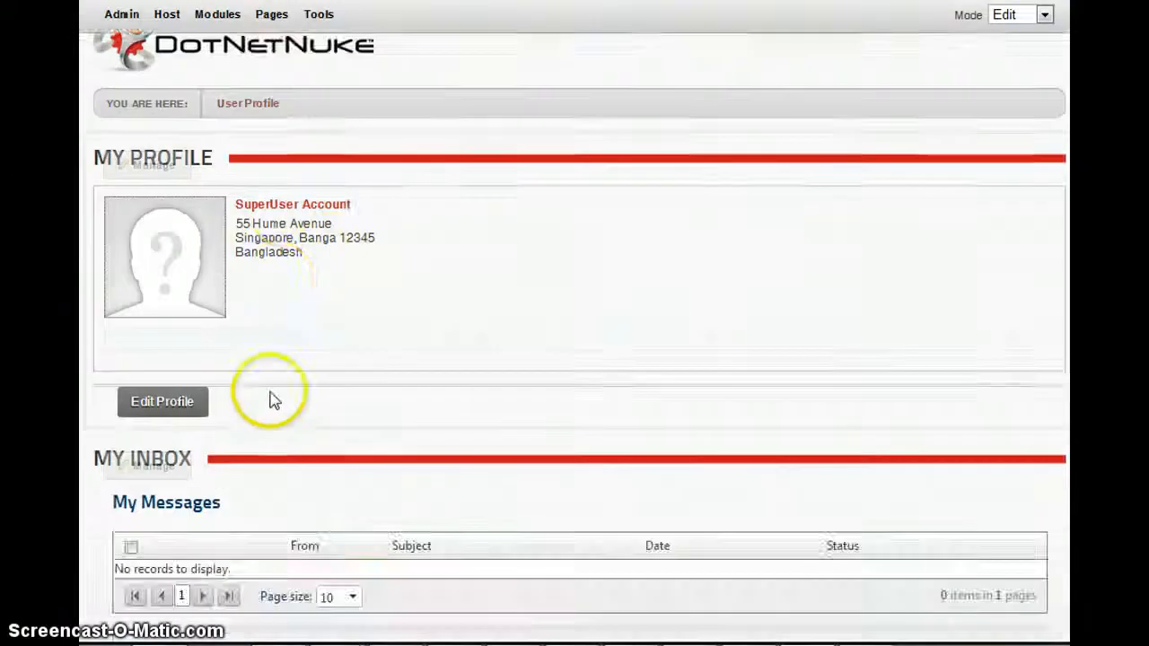
scroll(248, 467, "up", 1)
scroll(298, 305, "down", 3)
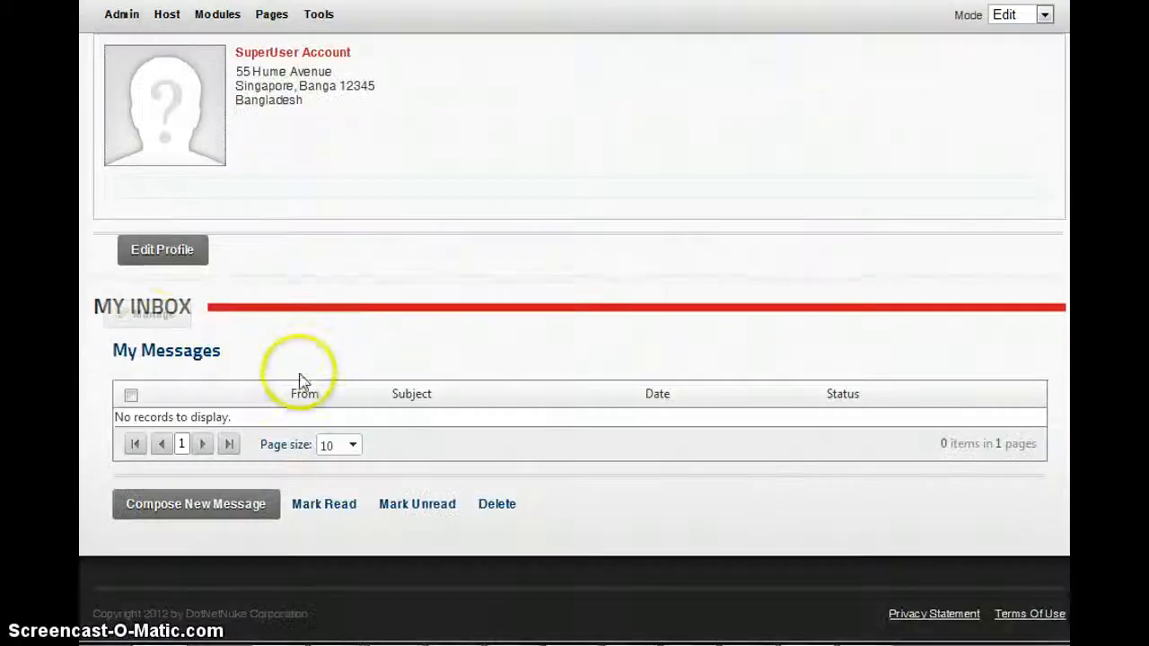
left_click(156, 256)
scroll(381, 339, "up", 2)
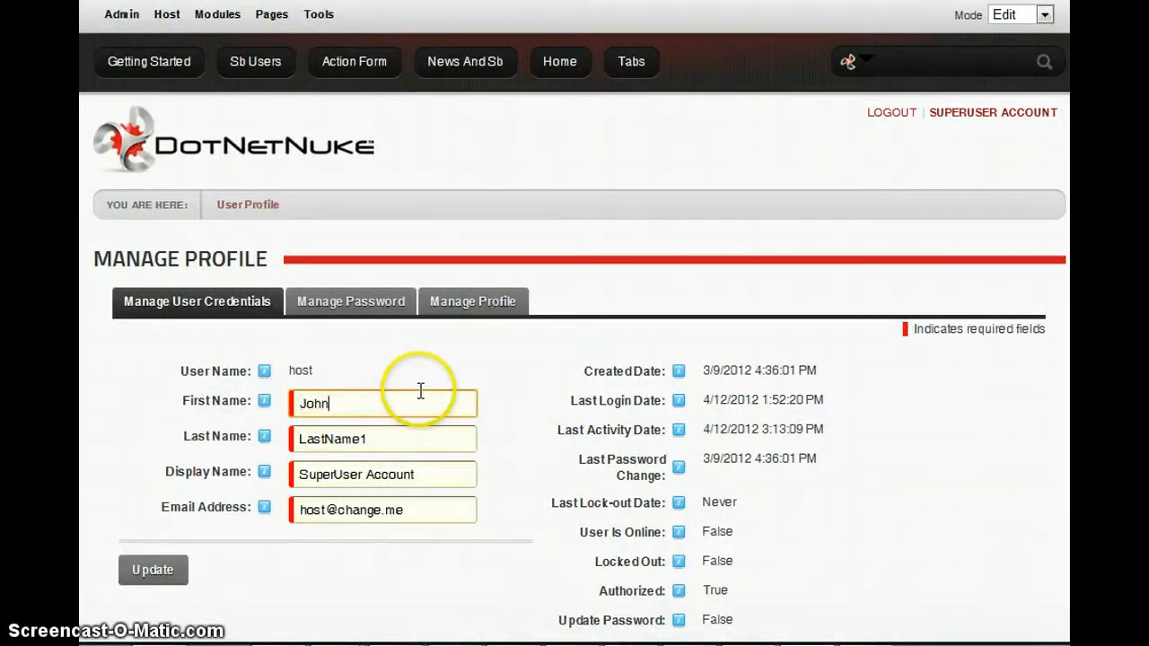
double_click(406, 431)
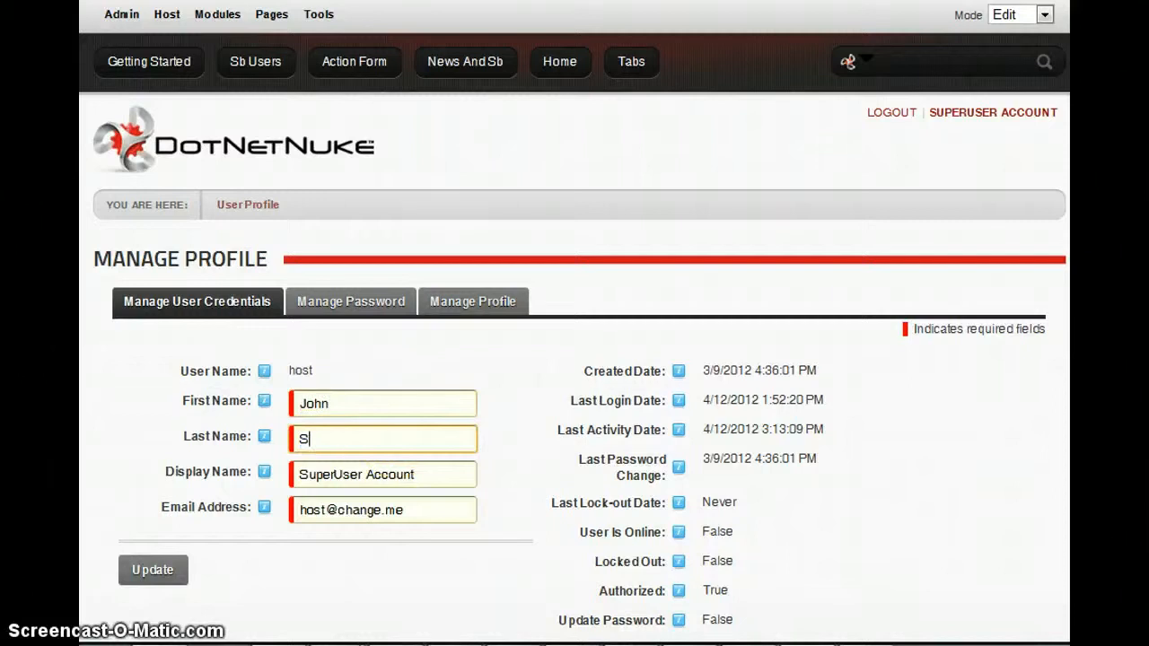
left_click(148, 568)
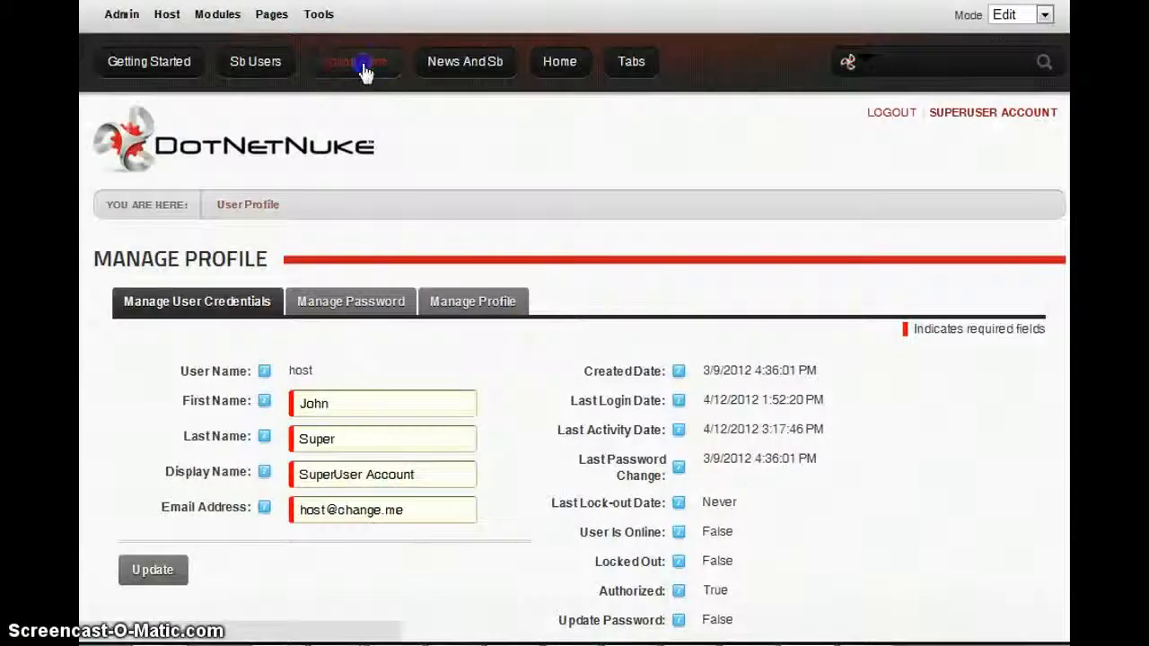
Step: Return to the Action Form page and check the First Name field's prefilled value and description
left_click(363, 61)
scroll(363, 307, "down", 2)
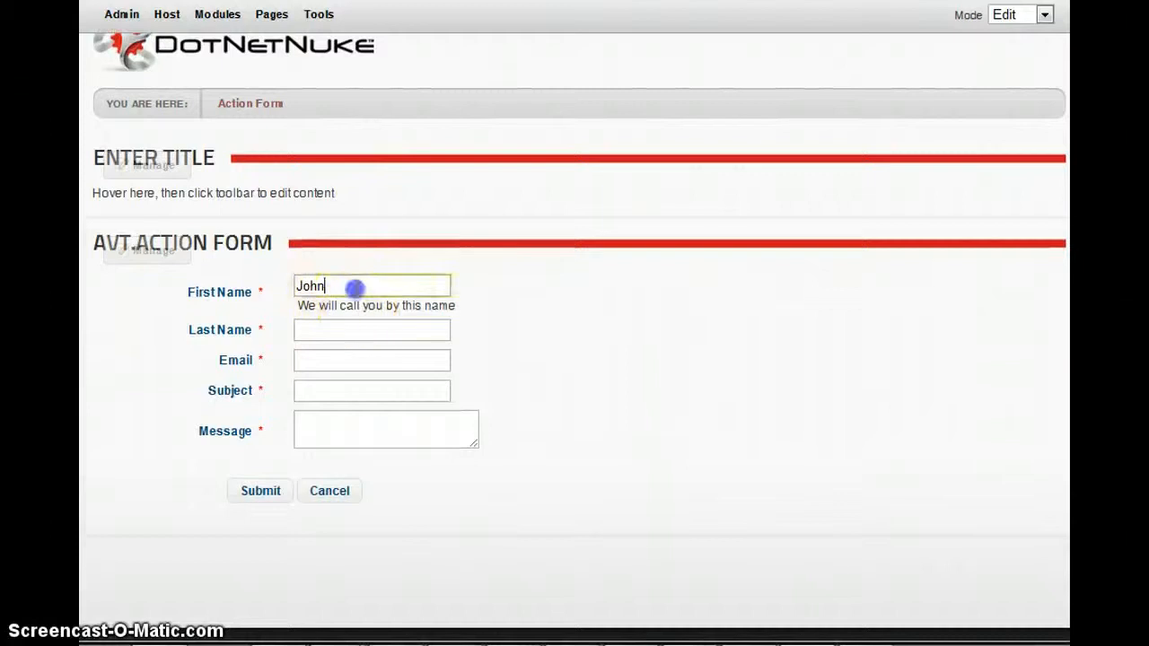
left_click(668, 366)
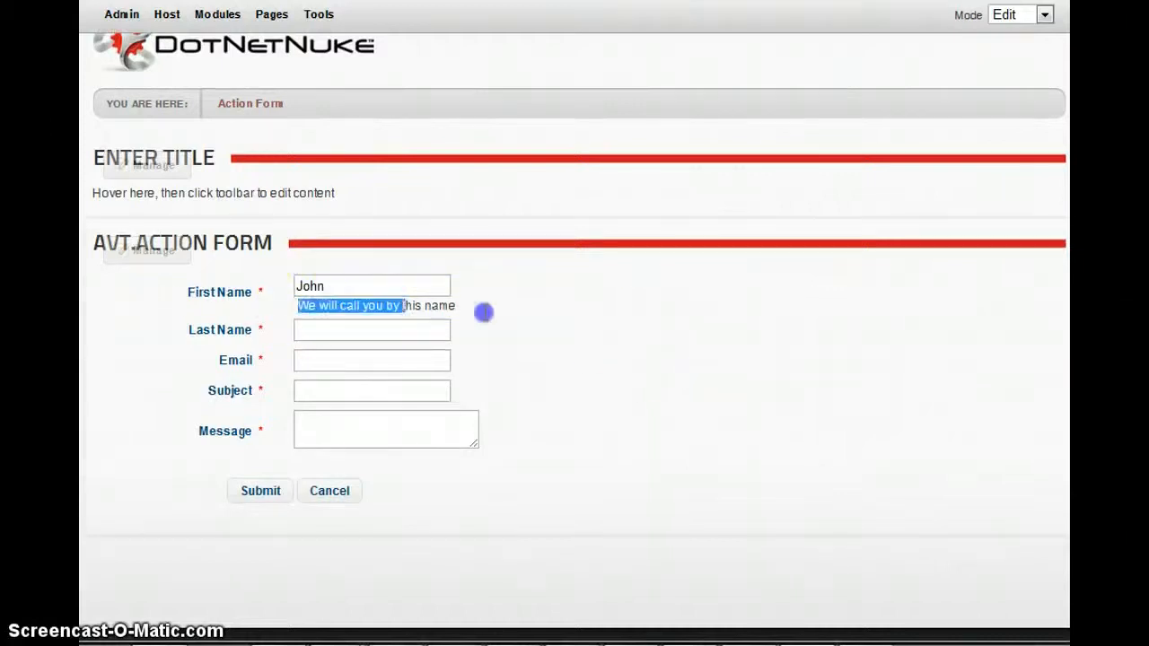
left_click_drag(483, 311, 501, 350)
left_click(440, 305)
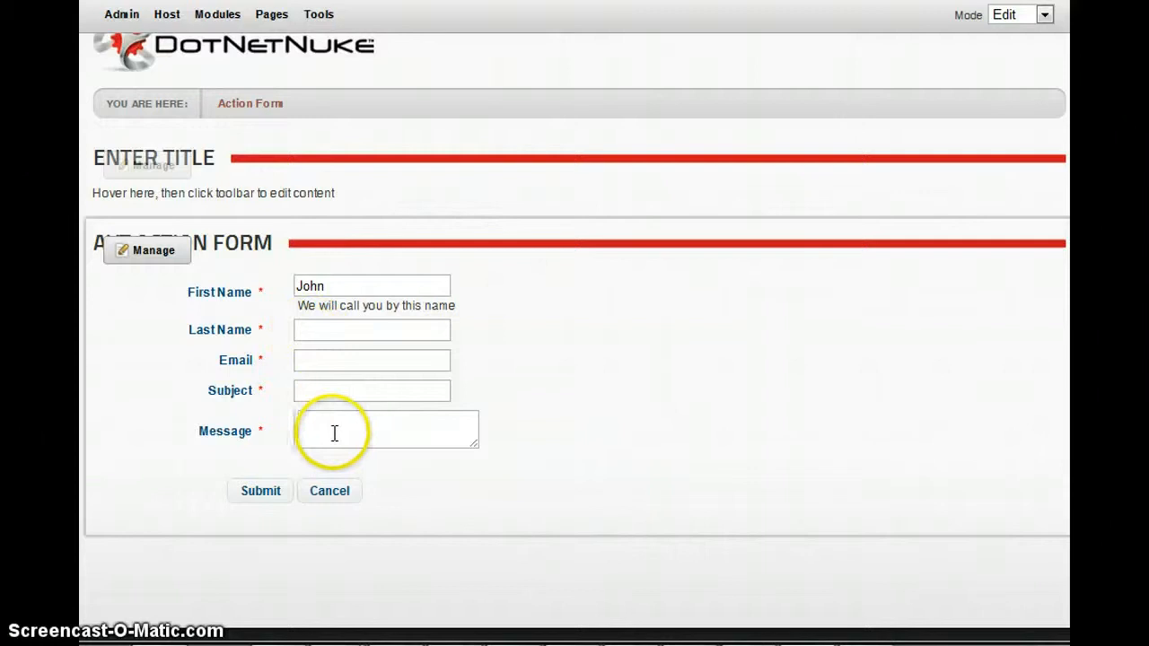
left_click(405, 435)
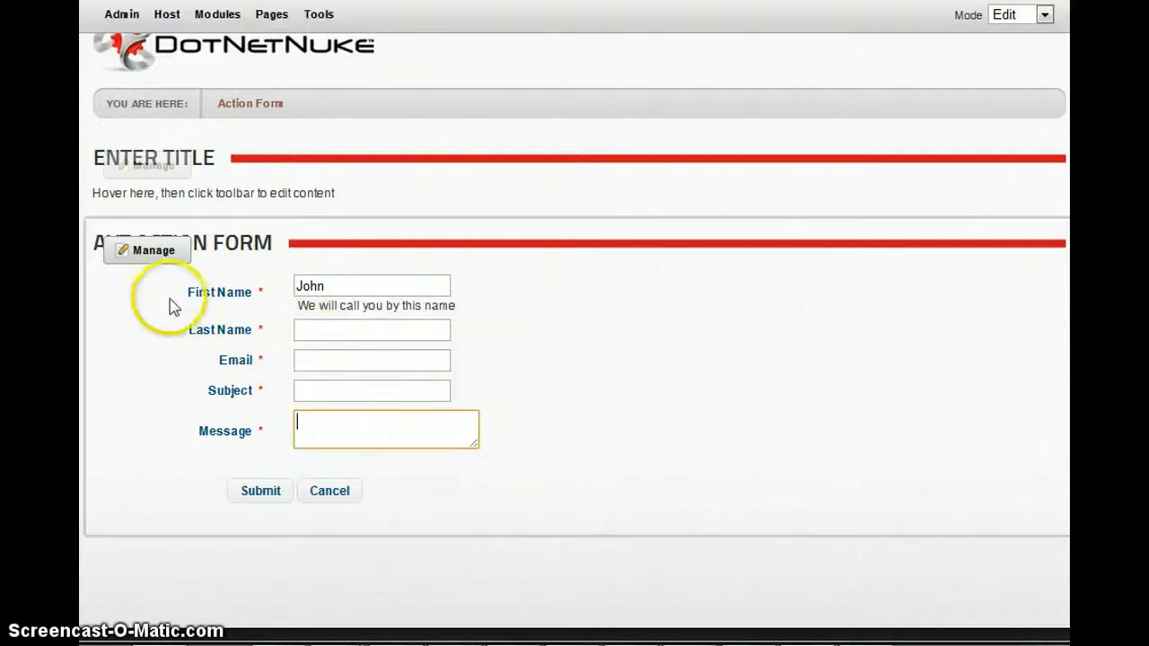
Step: Open the Action Form's form definition step and expand the settings of all fields
mouse_move(170, 259)
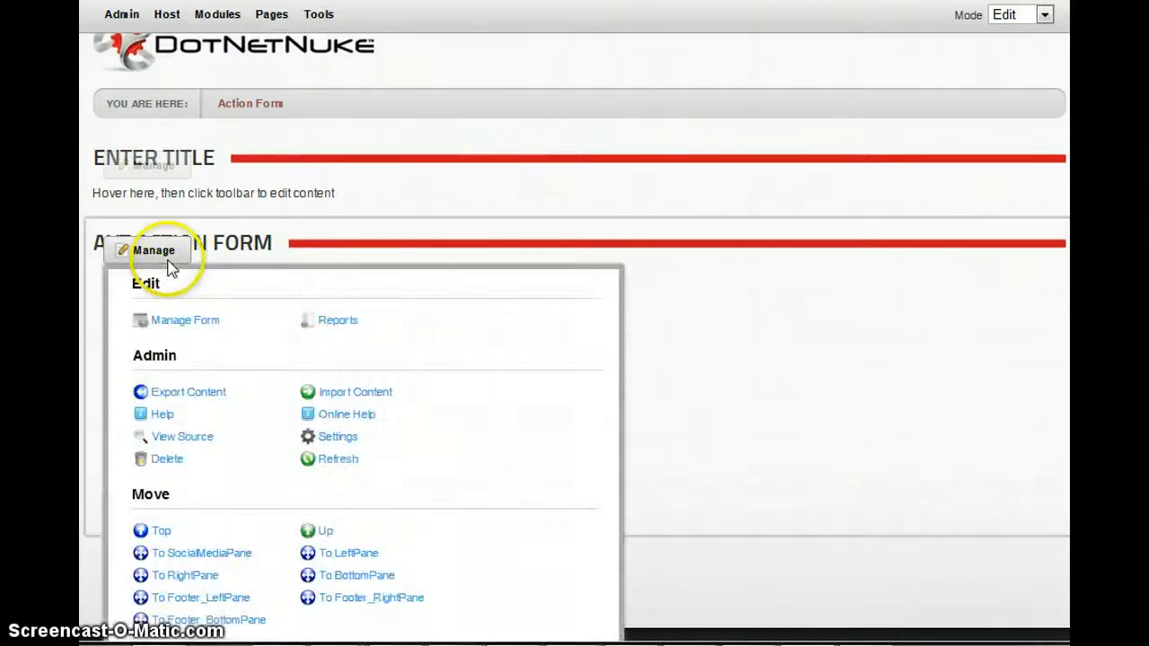
left_click(207, 329)
left_click(303, 314)
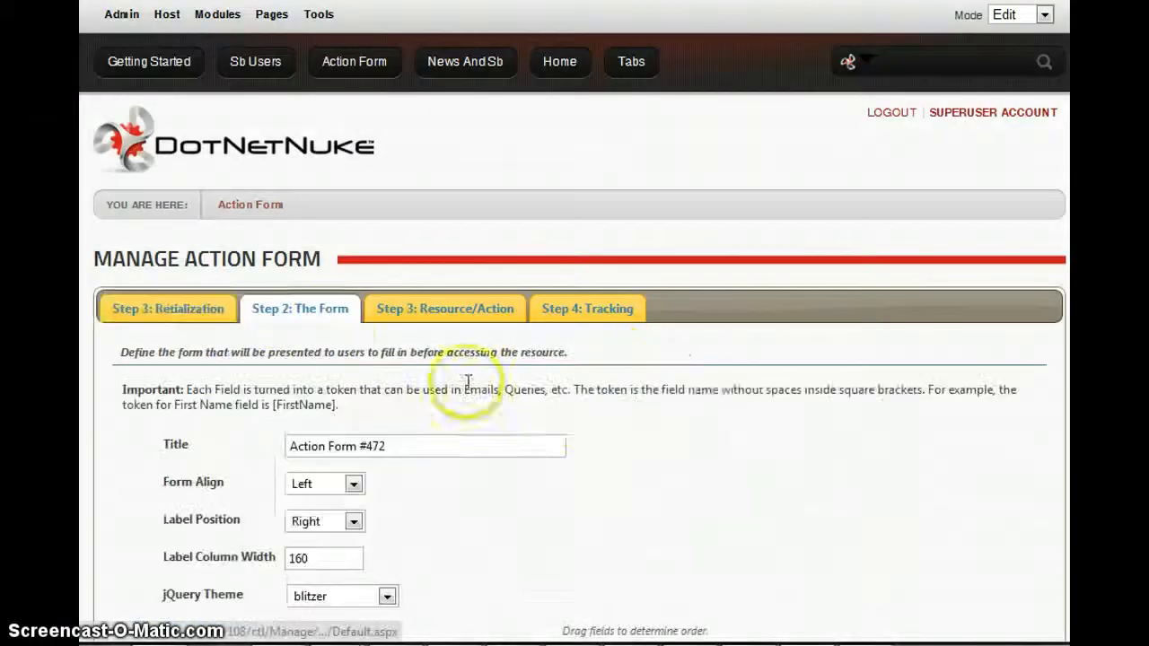
scroll(470, 384, "down", 5)
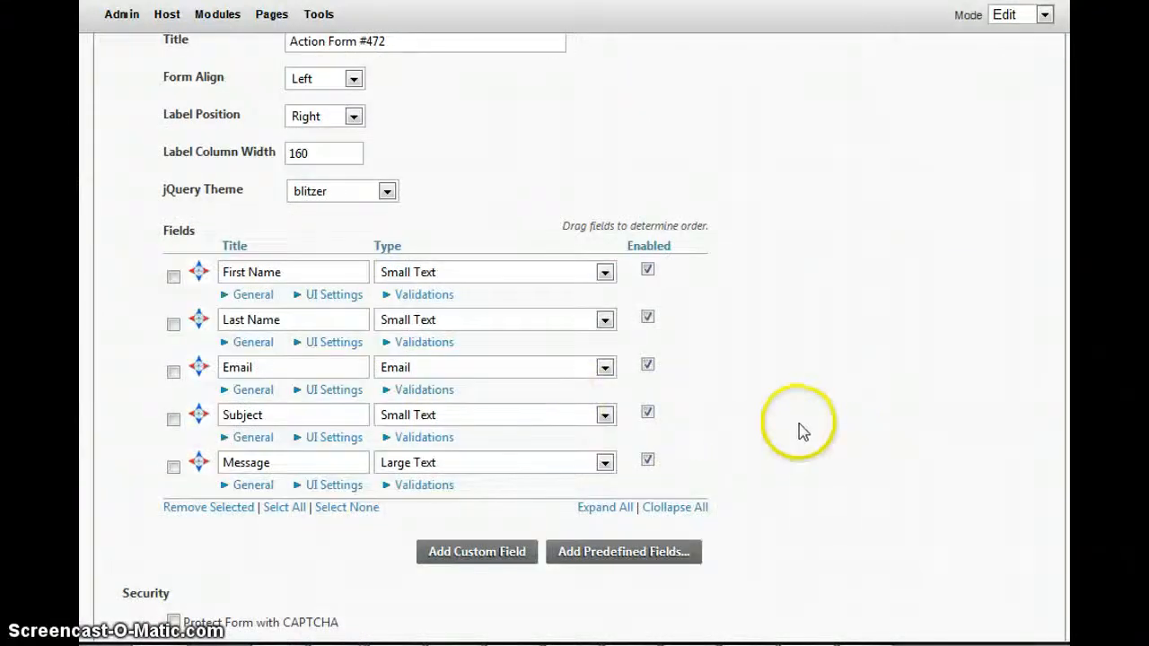
scroll(416, 283, "down", 2)
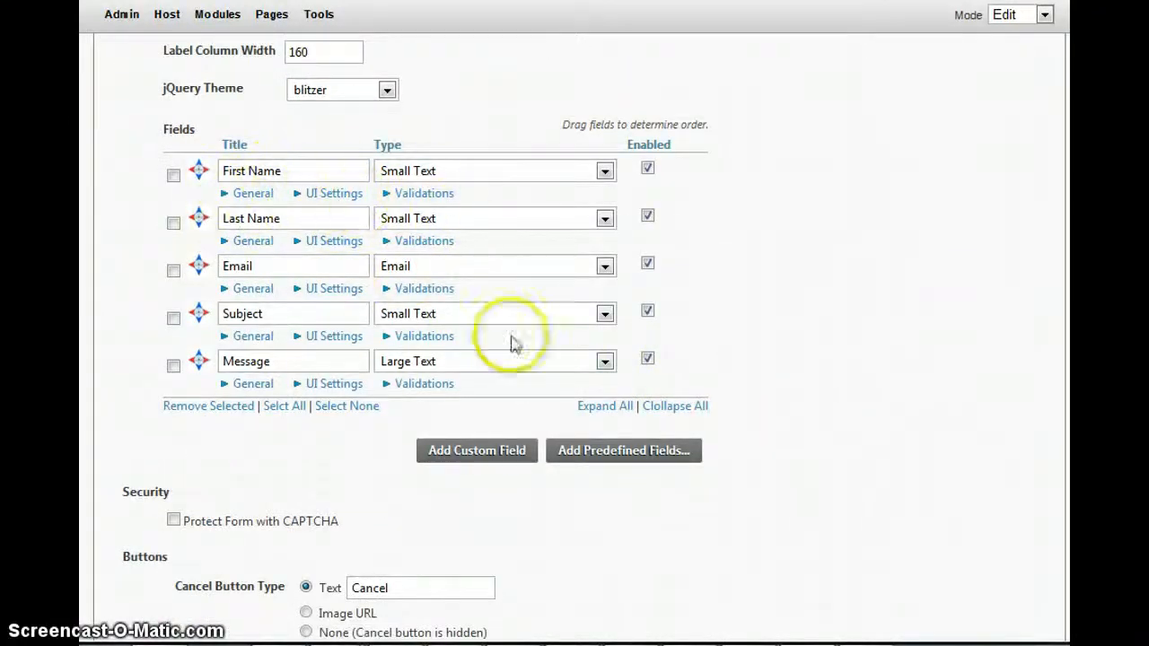
left_click(591, 408)
scroll(517, 272, "down", 7)
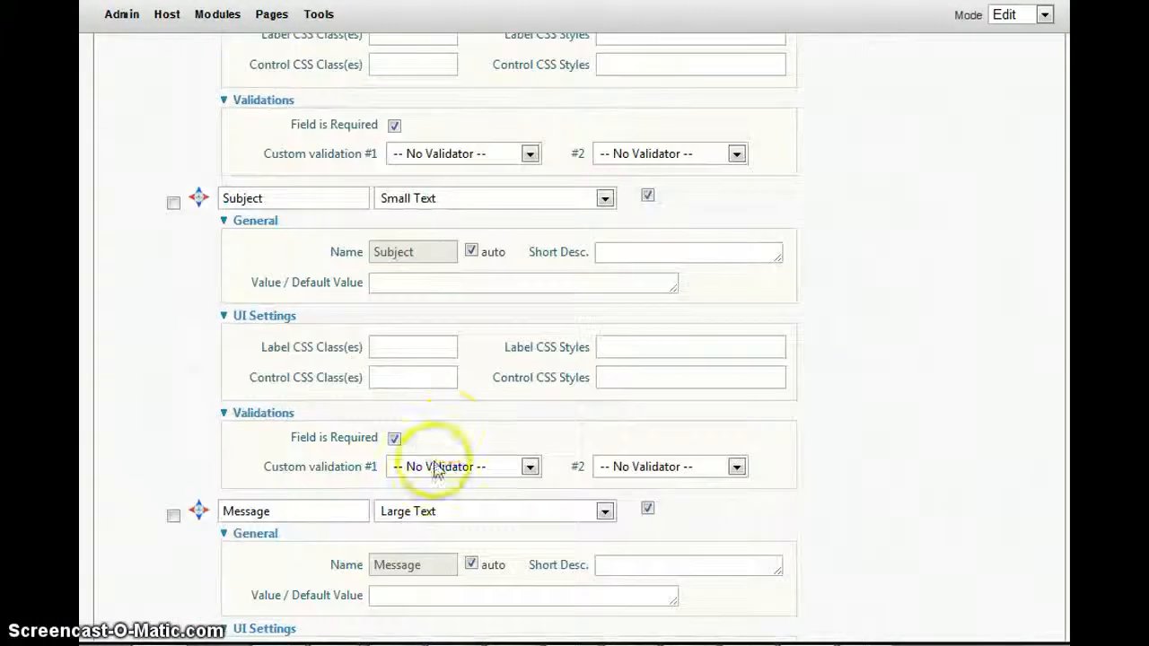
Step: Set the control CSS styles of the First Name and Last Name fields to "width: 240px;"
scroll(436, 466, "up", 7)
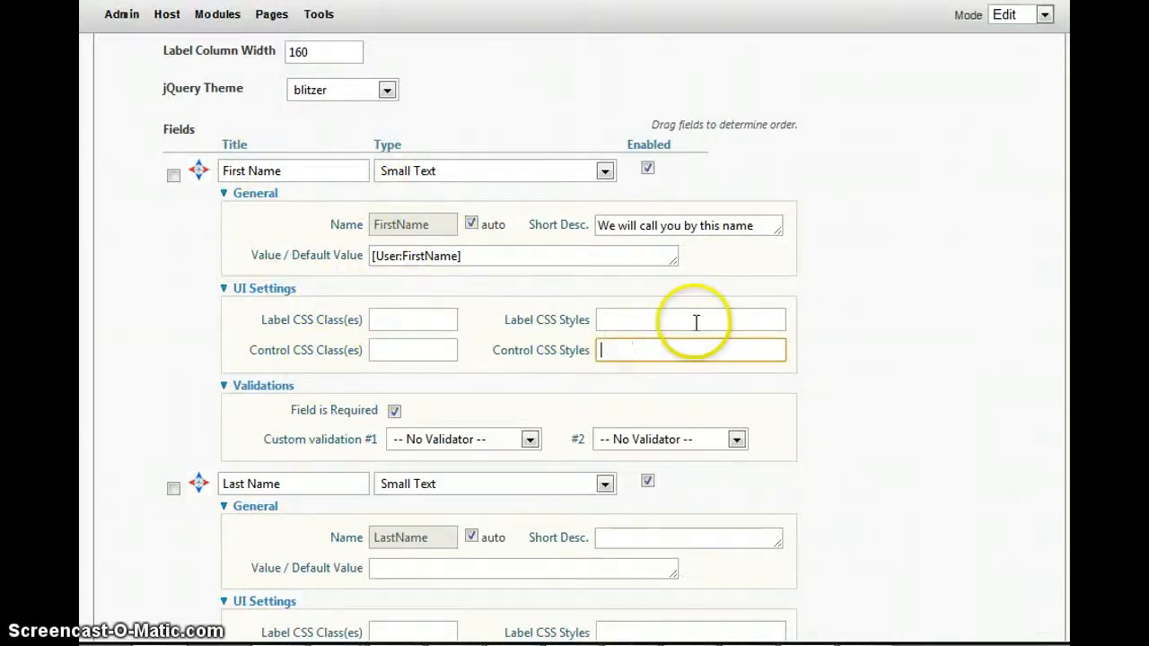
type("width: 240px")
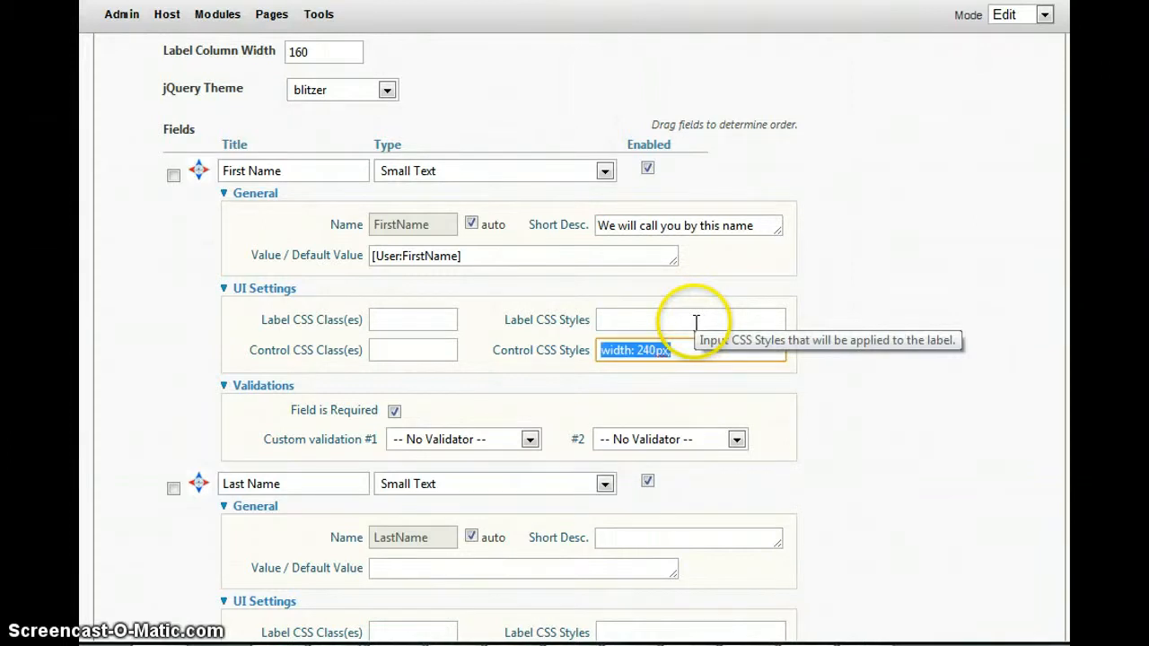
scroll(700, 413, "down", 3)
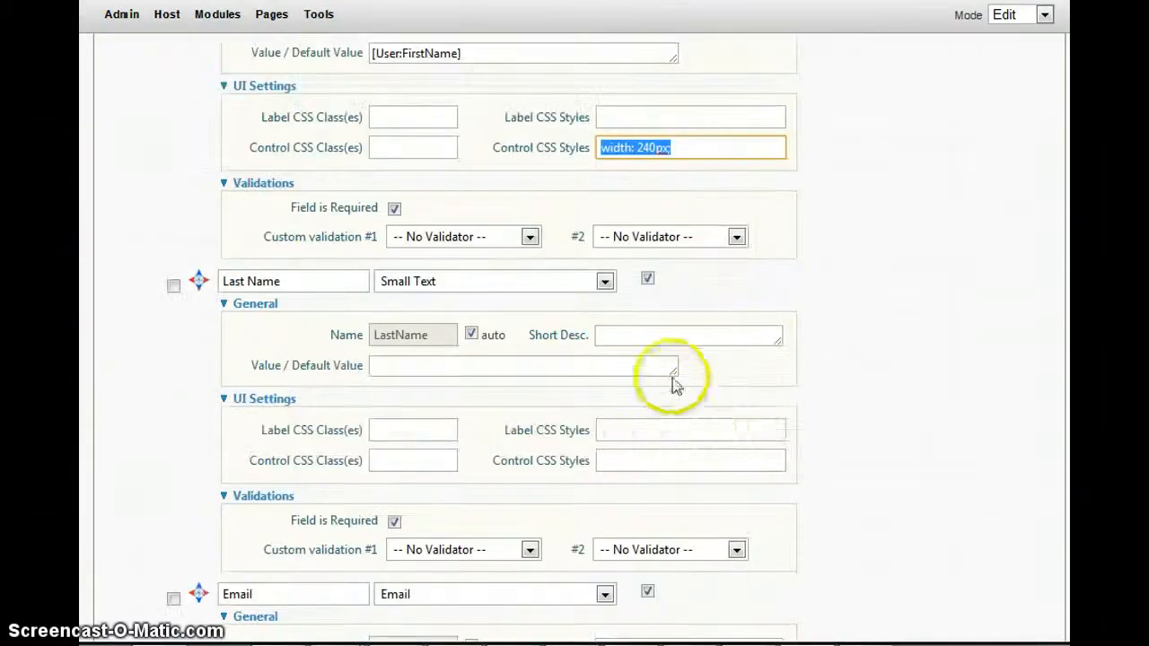
left_click(646, 463)
type("width: 240px;")
Step: Set the control CSS styles of the Email and Subject fields to "width: 240px;"
scroll(726, 482, "down", 3)
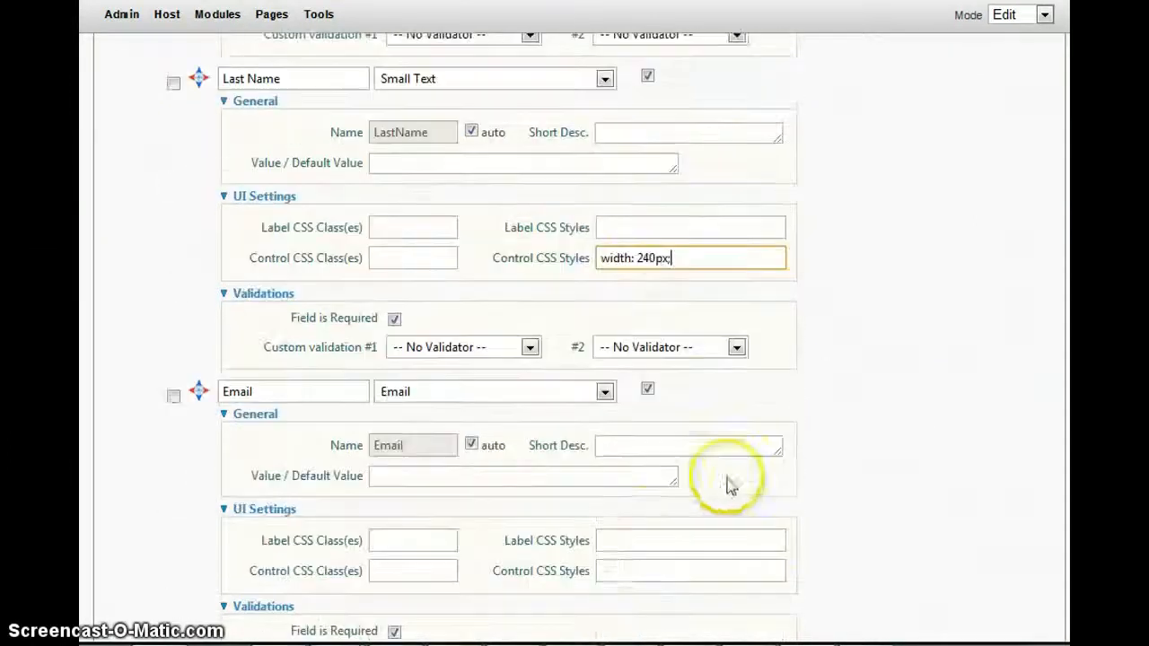
left_click(628, 564)
type("width: 240px;")
scroll(803, 512, "down", 3)
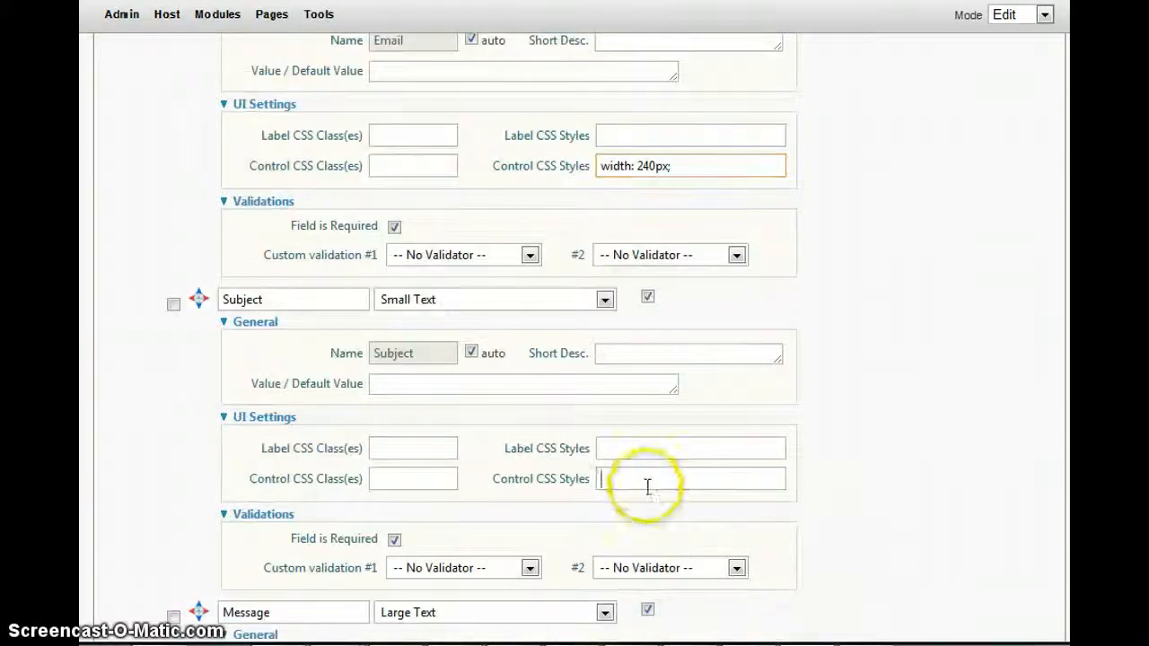
left_click(651, 485)
type("width: 240px;")
Step: Give the Message field the control CSS style "width: 240px;" plus a height, and save the form
scroll(700, 519, "down", 4)
left_click(655, 487)
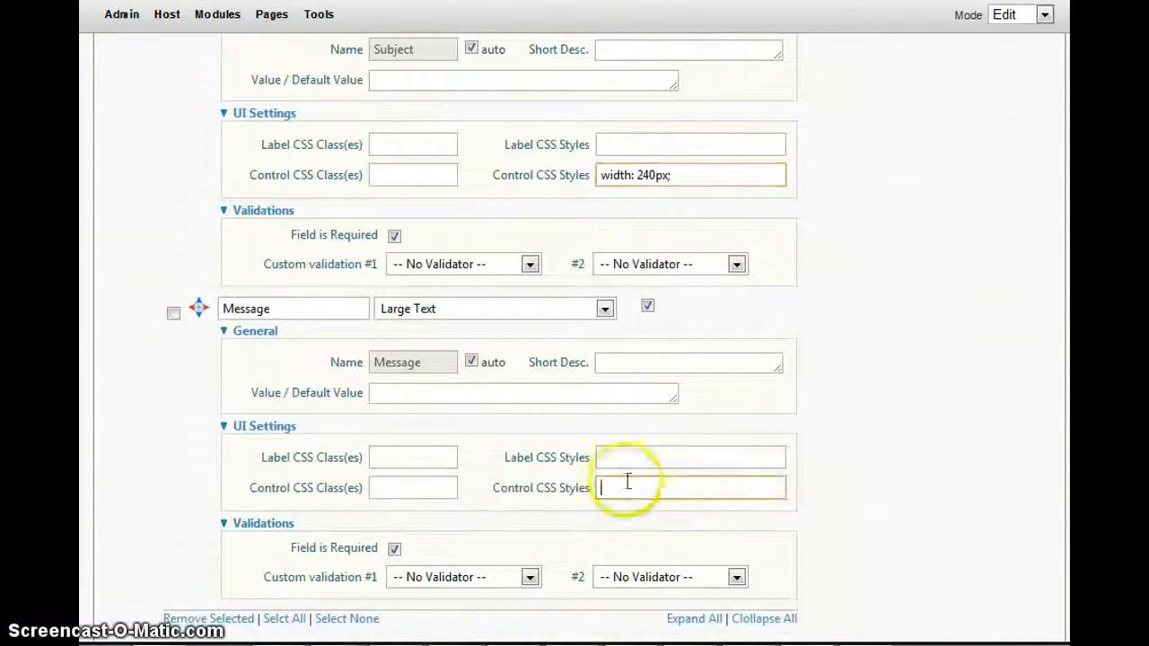
type("width: 240px;")
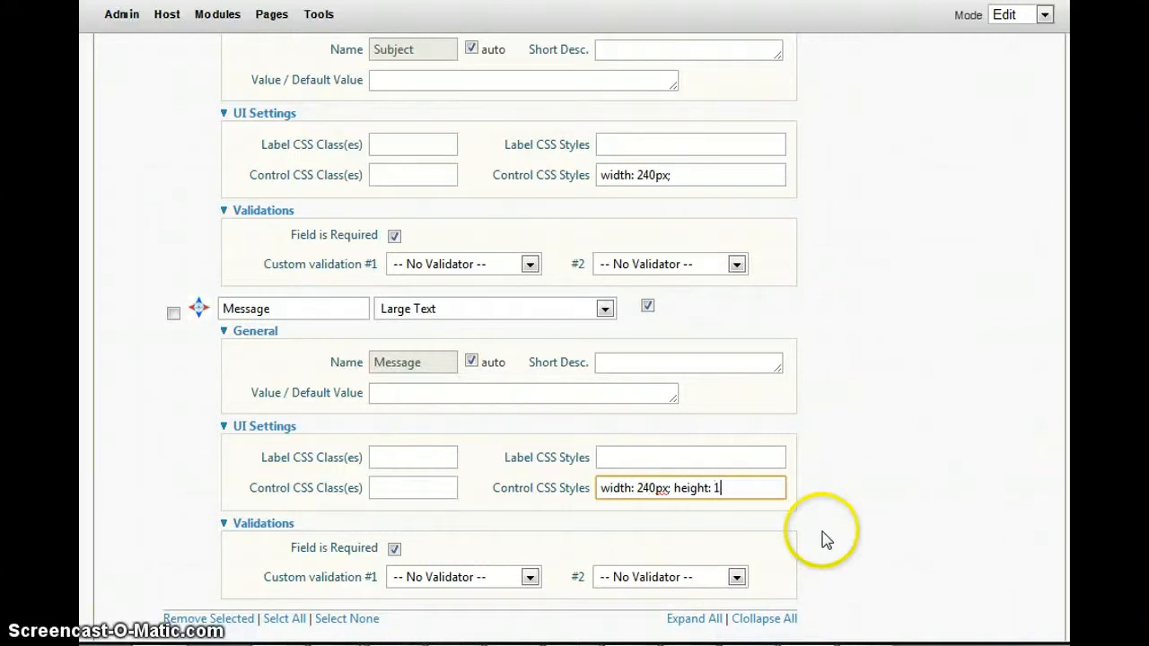
scroll(827, 540, "down", 6)
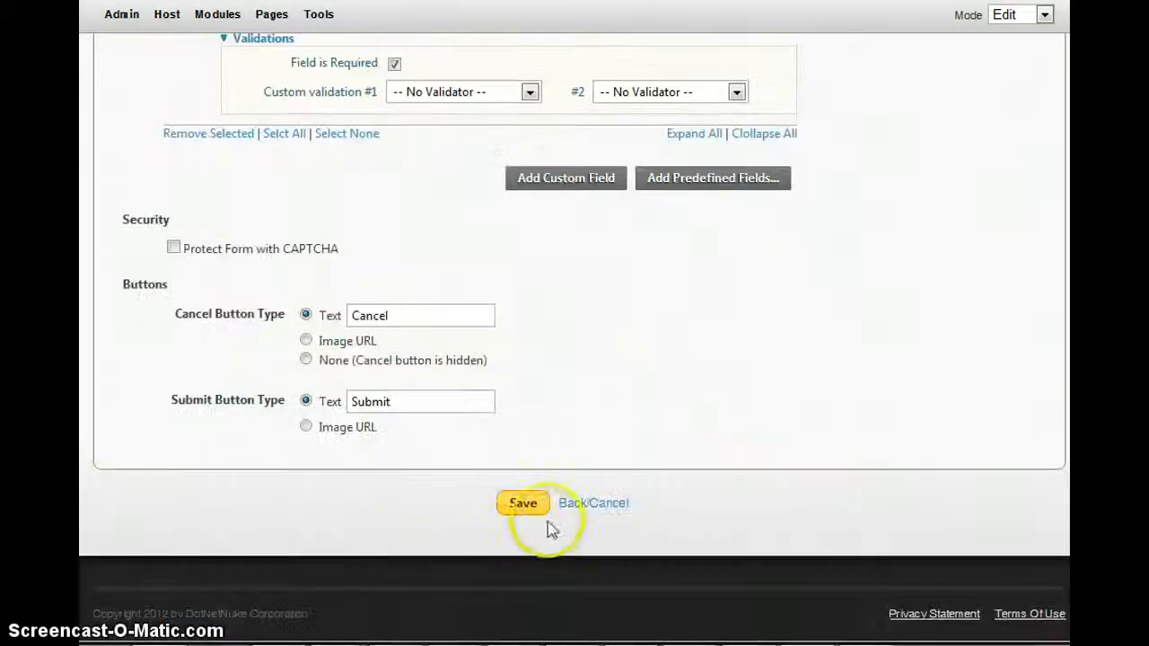
Step: Examine the size of the input fields and the message box on the rendered form
scroll(786, 567, "down", 3)
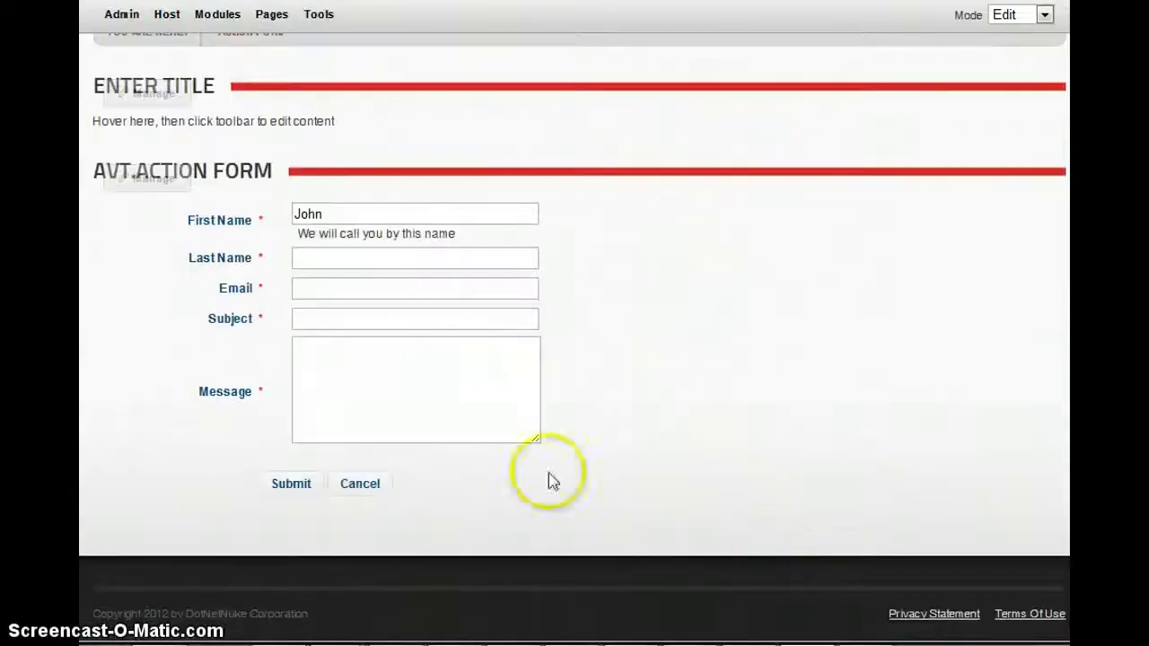
left_click(443, 364)
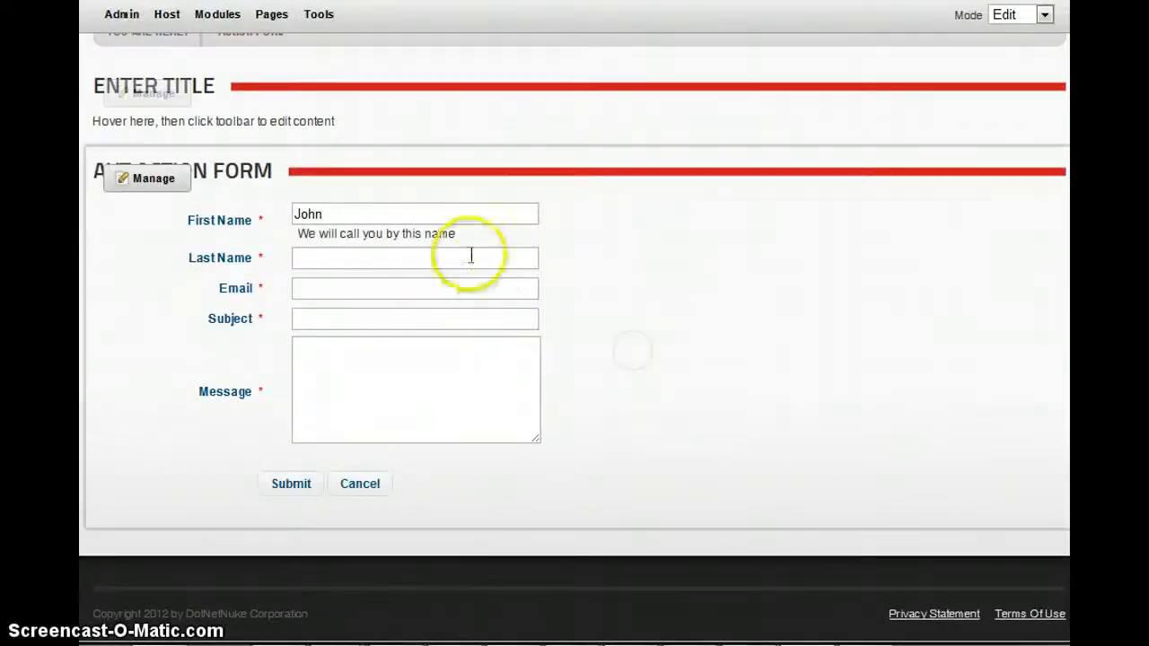
left_click(609, 429)
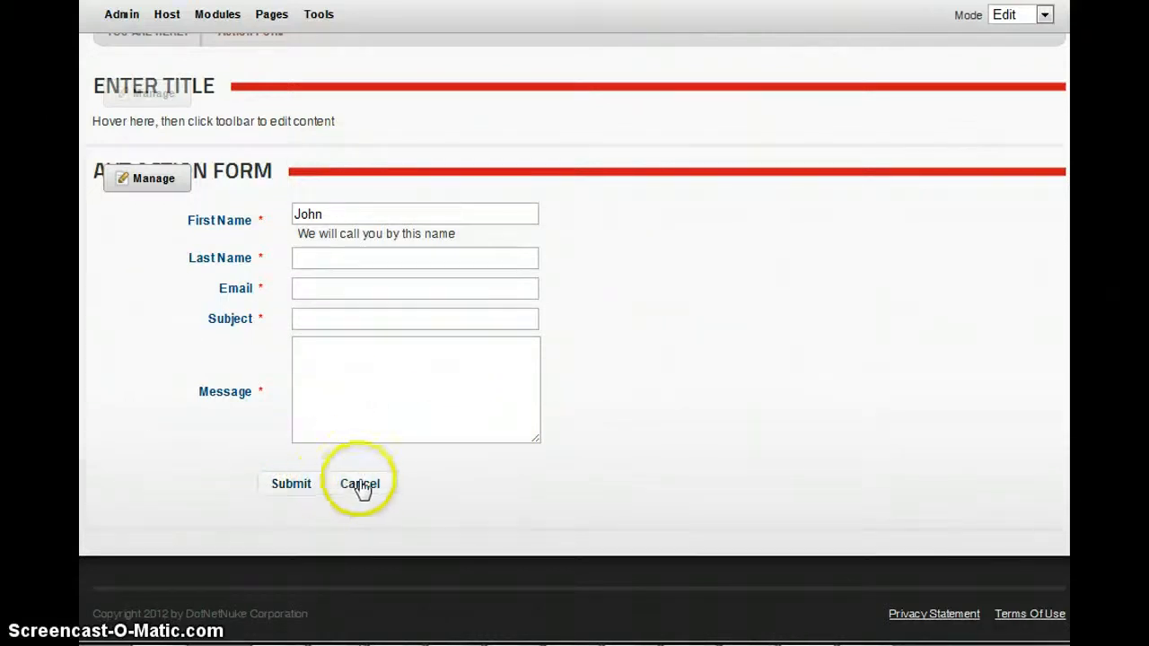
Step: Change the form's jQuery theme to flick, save the form and check the label colours on the rendered page
mouse_move(135, 181)
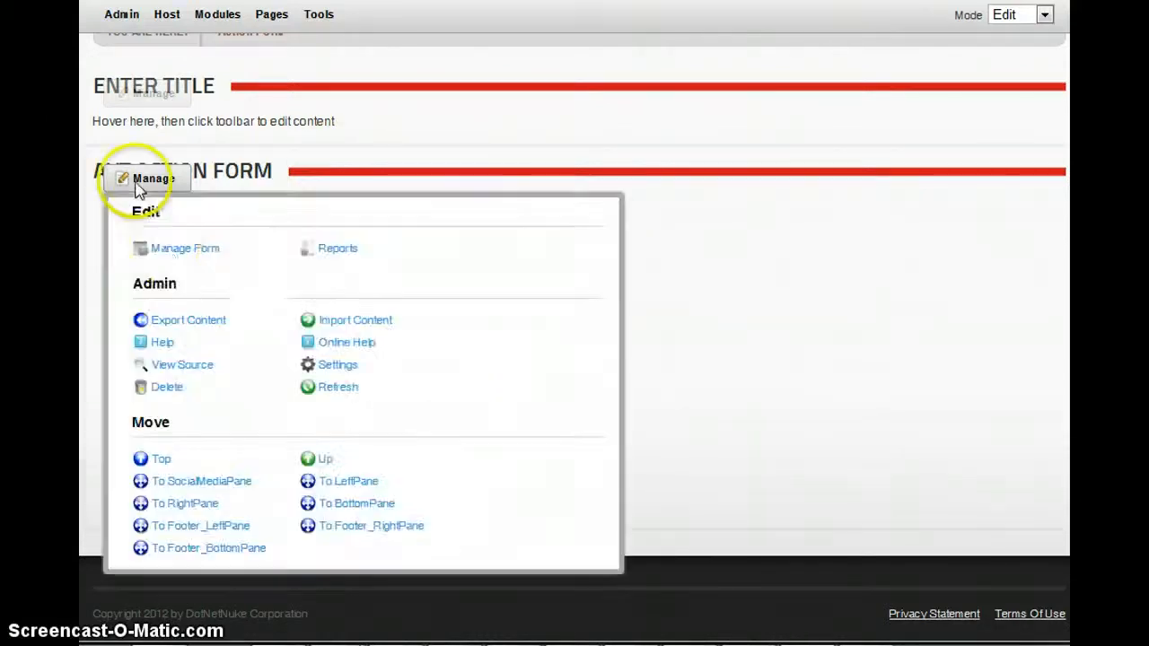
left_click(171, 249)
left_click(303, 208)
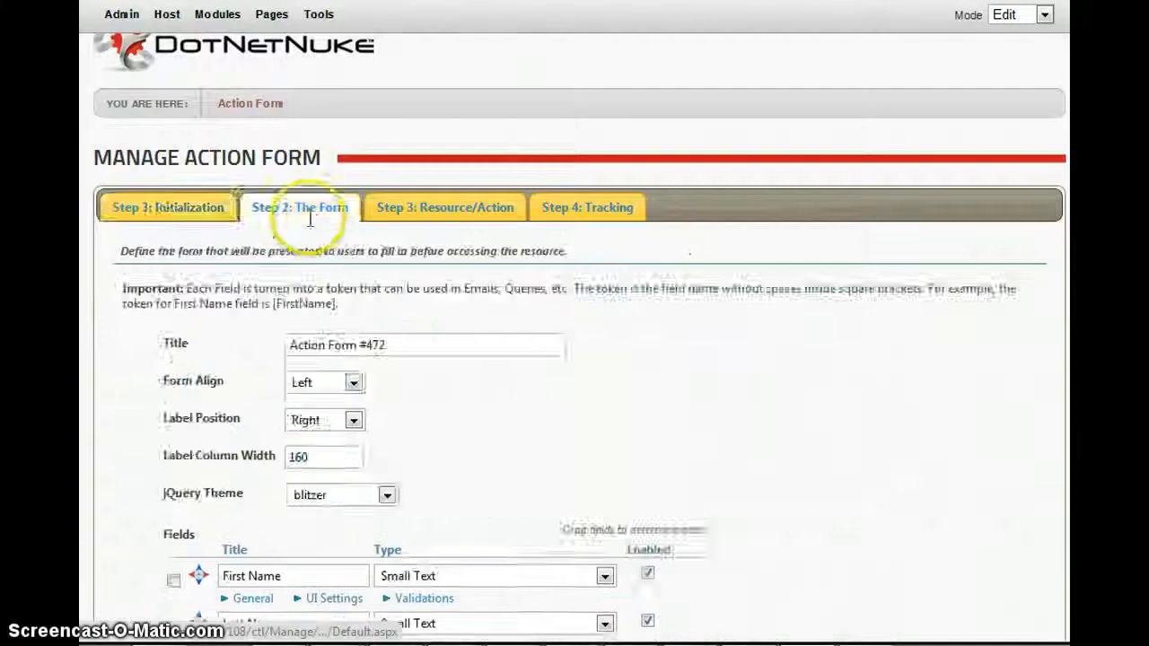
scroll(337, 292, "down", 3)
left_click(341, 296)
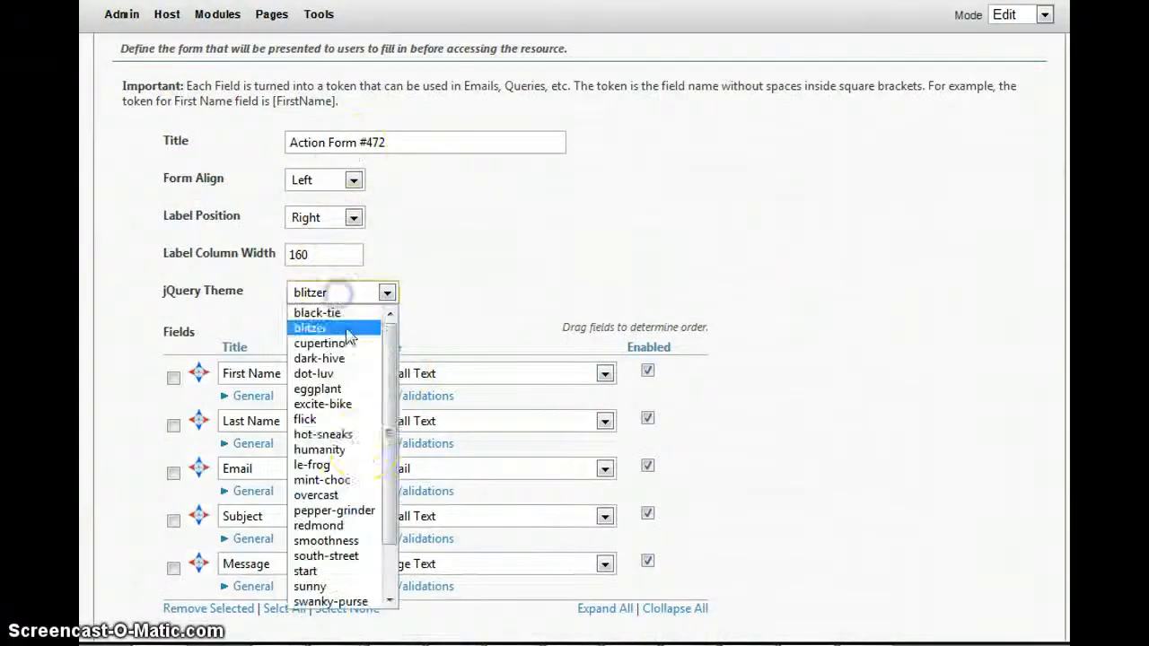
left_click(352, 422)
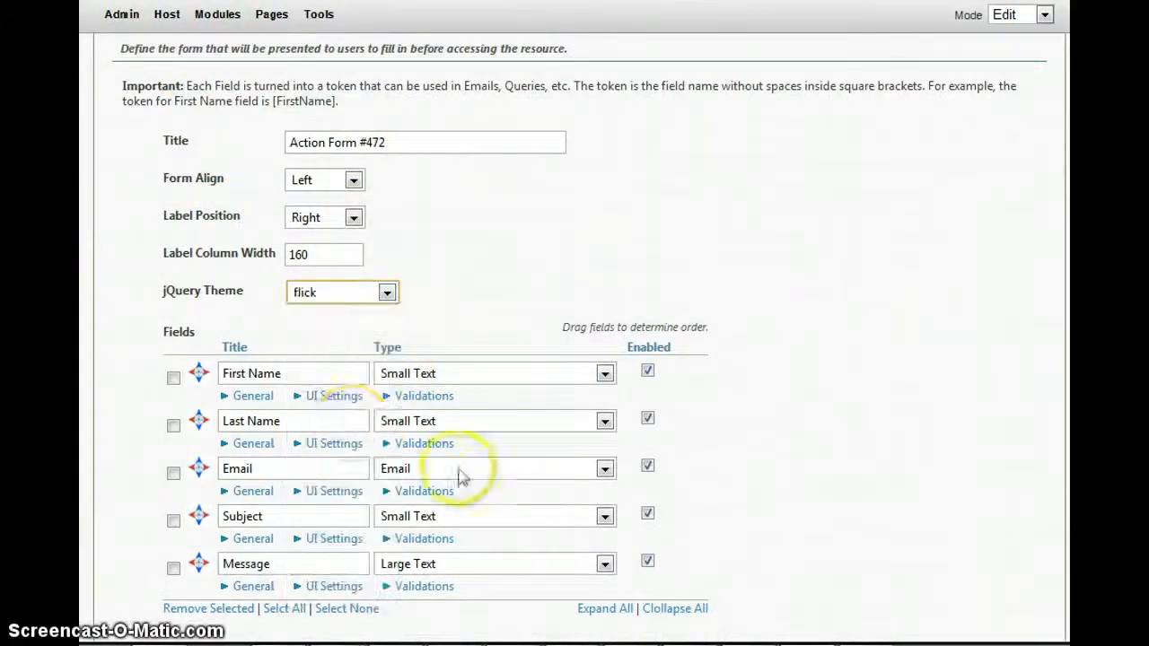
scroll(431, 511, "down", 3)
scroll(413, 260, "up", 3)
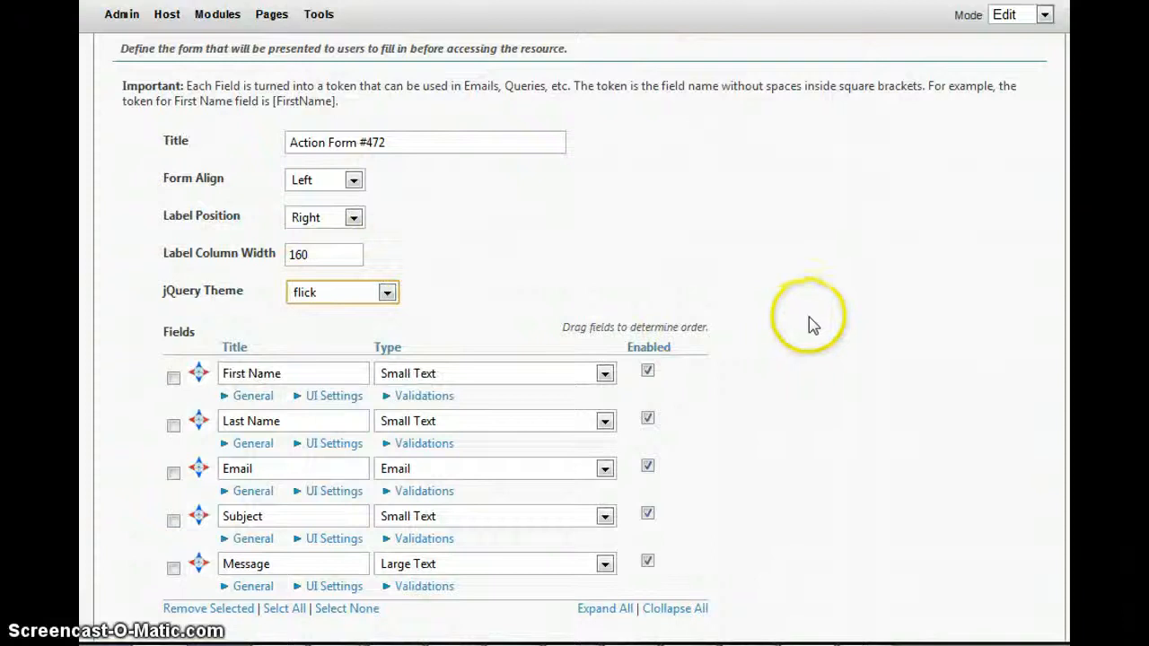
scroll(507, 489, "down", 5)
left_click(524, 521)
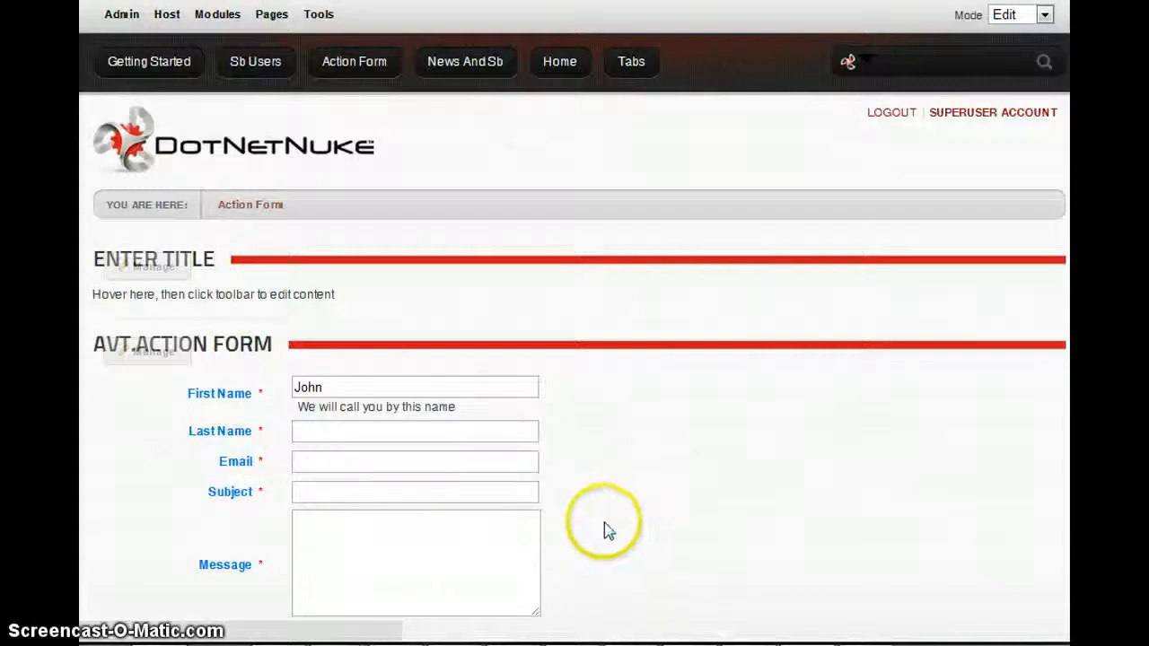
scroll(485, 503, "down", 3)
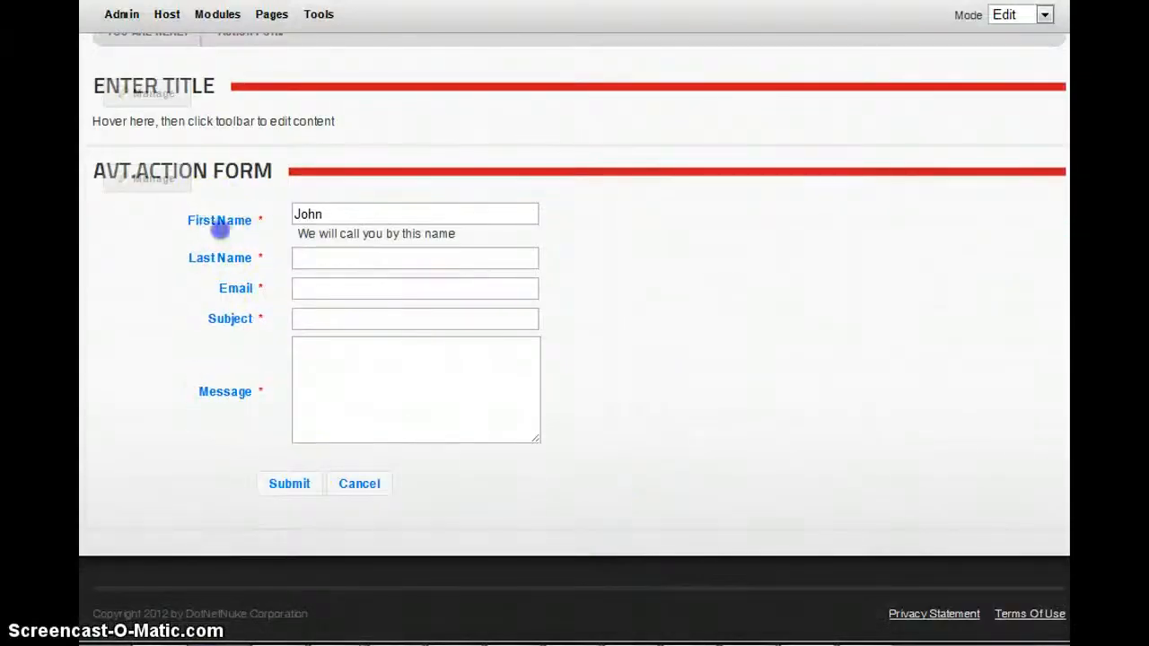
left_click(234, 287)
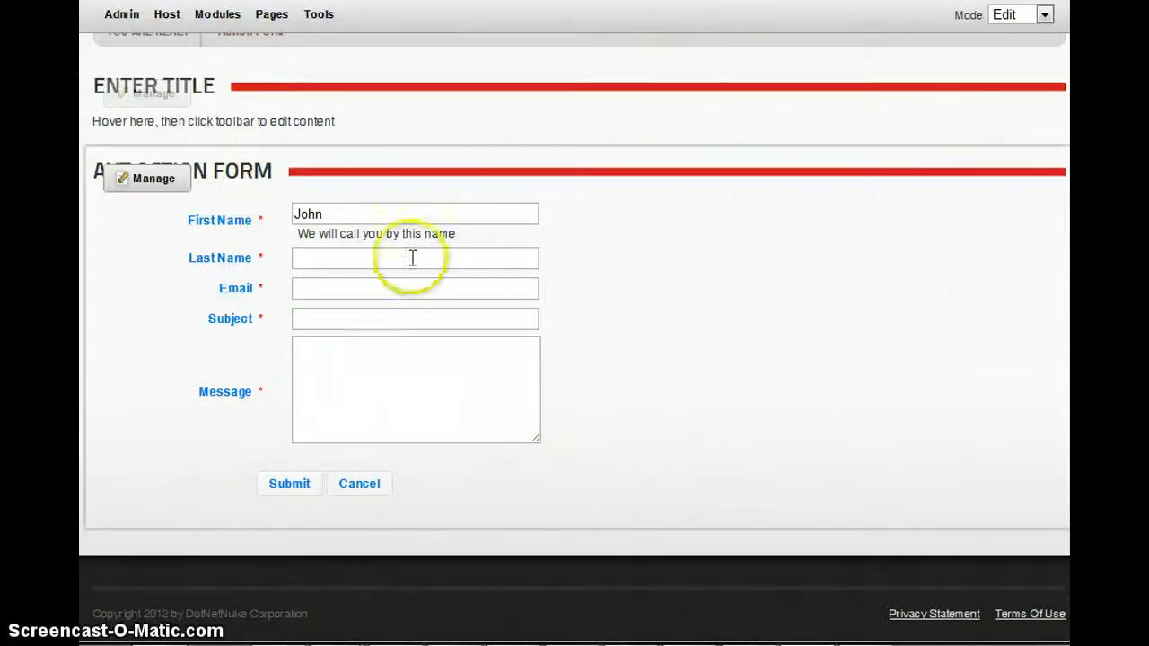
Step: Open the form's Resource/Action settings and examine the default confirmation message, including its link markup
mouse_move(138, 184)
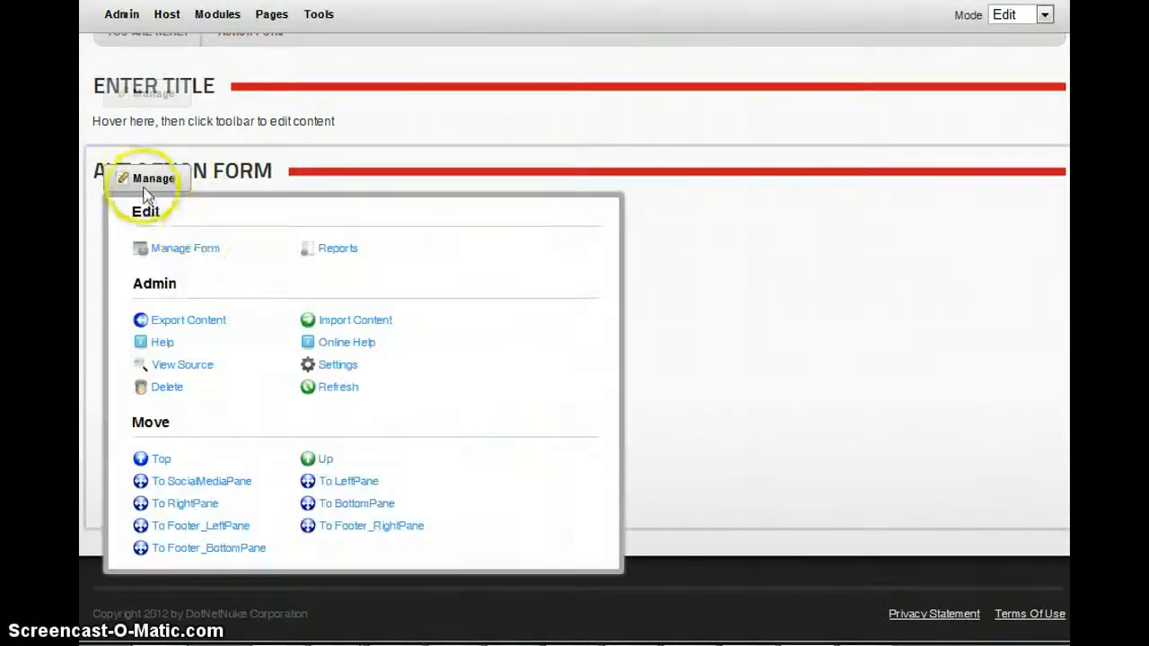
left_click(199, 251)
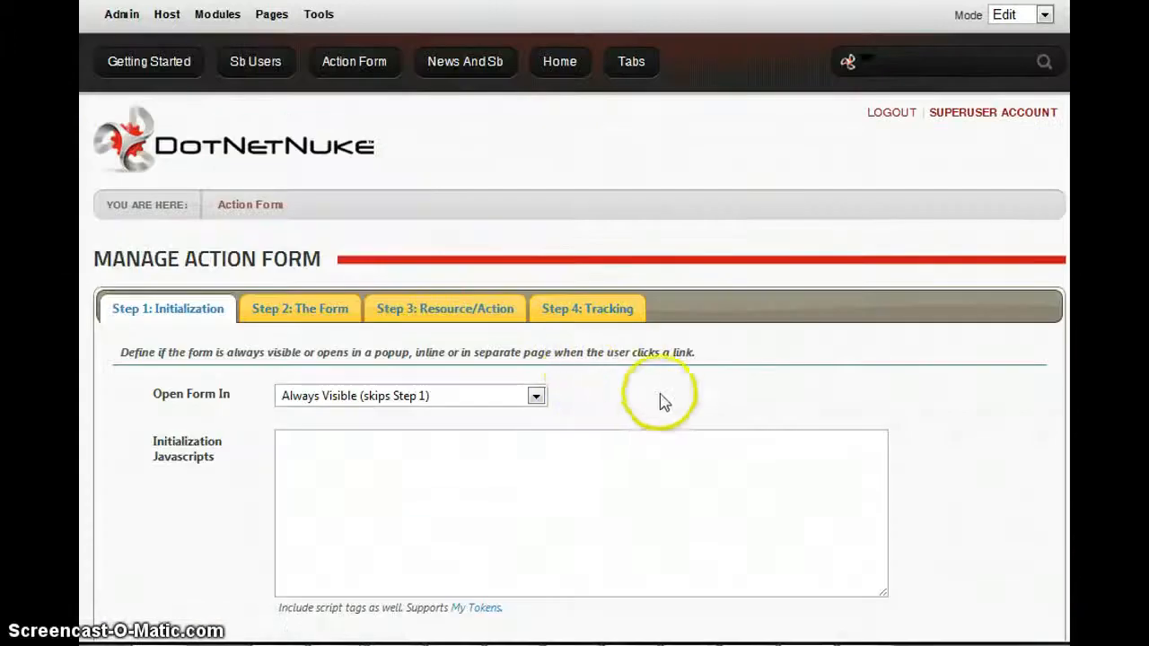
scroll(628, 386, "down", 2)
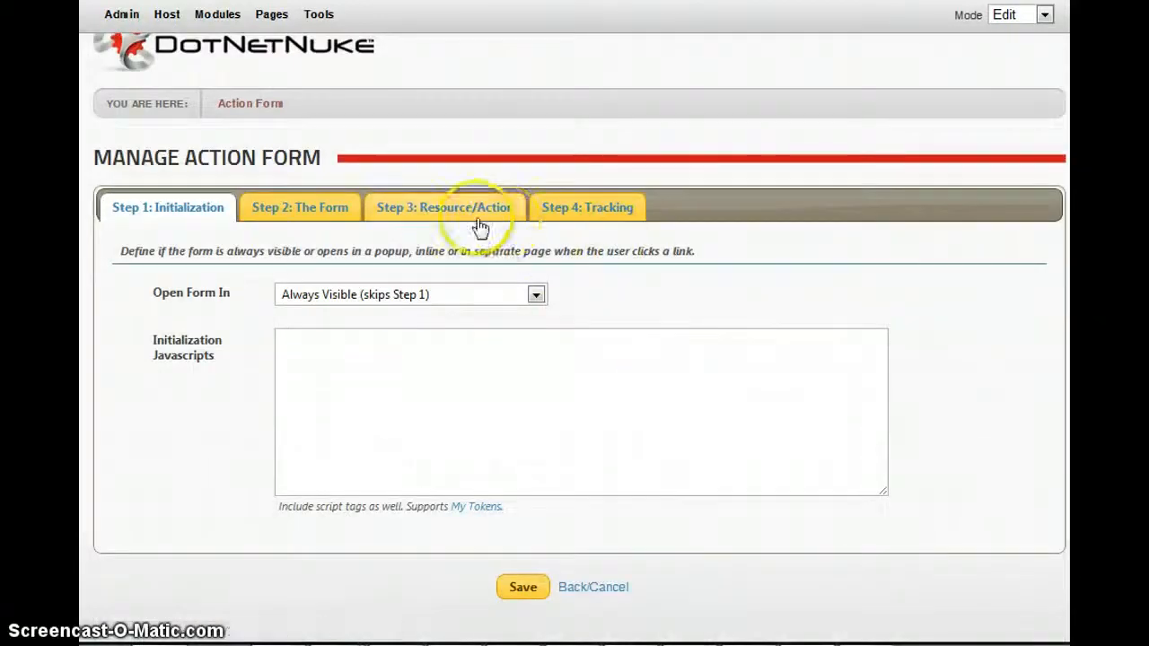
left_click(422, 208)
scroll(154, 332, "down", 2)
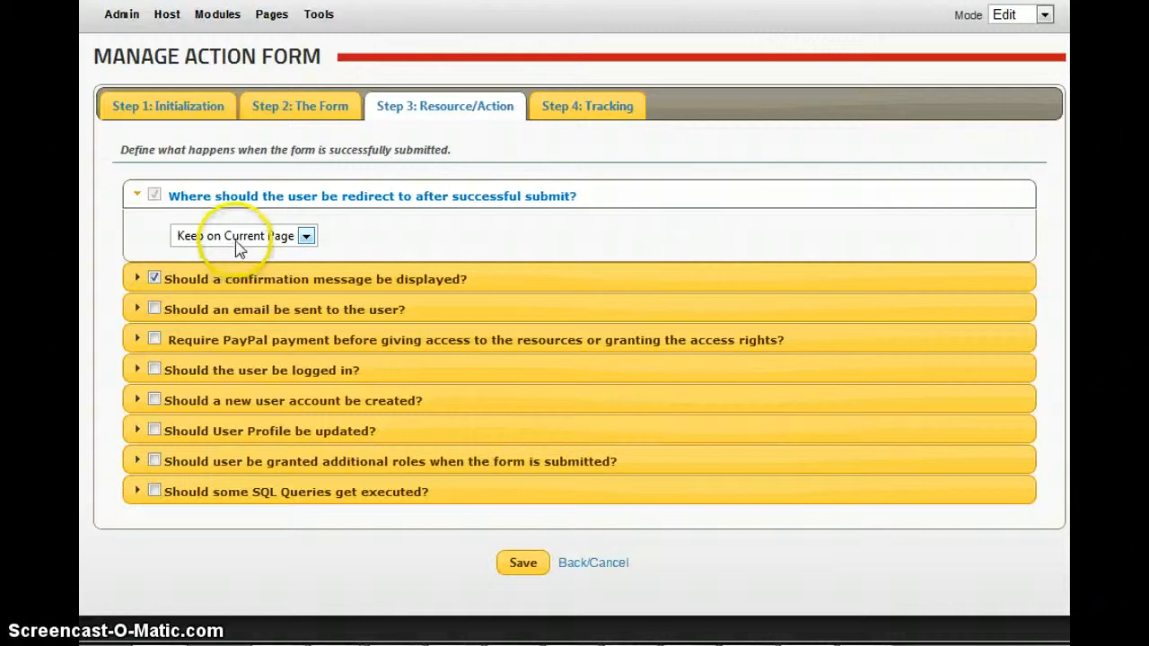
left_click(266, 281)
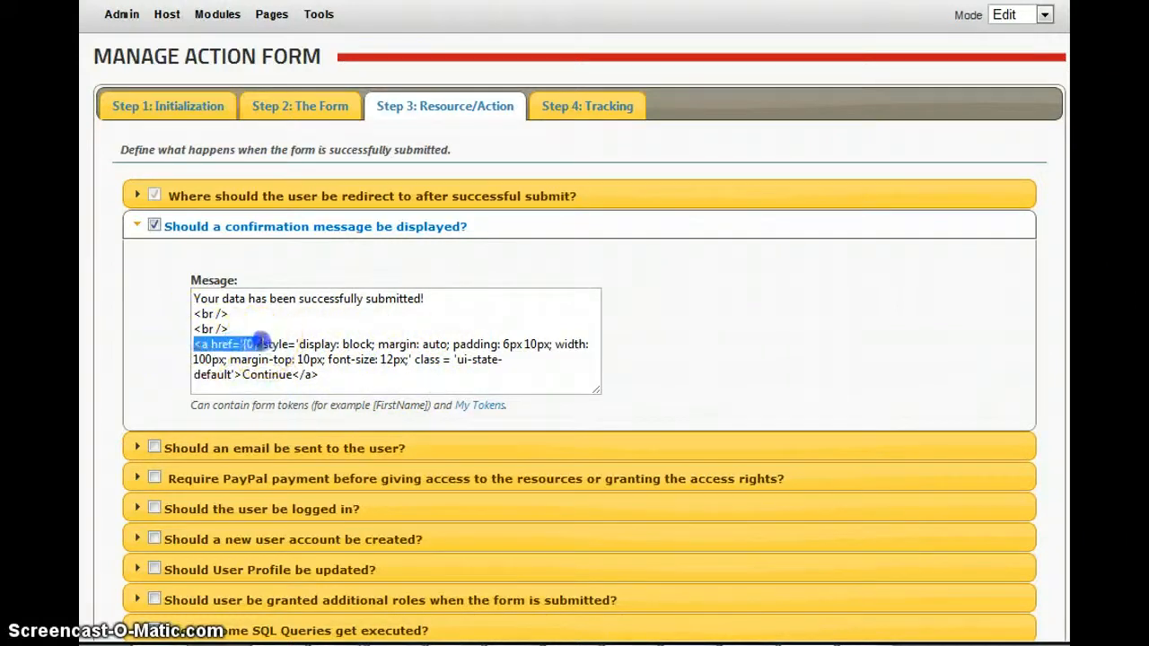
left_click_drag(257, 341, 318, 378)
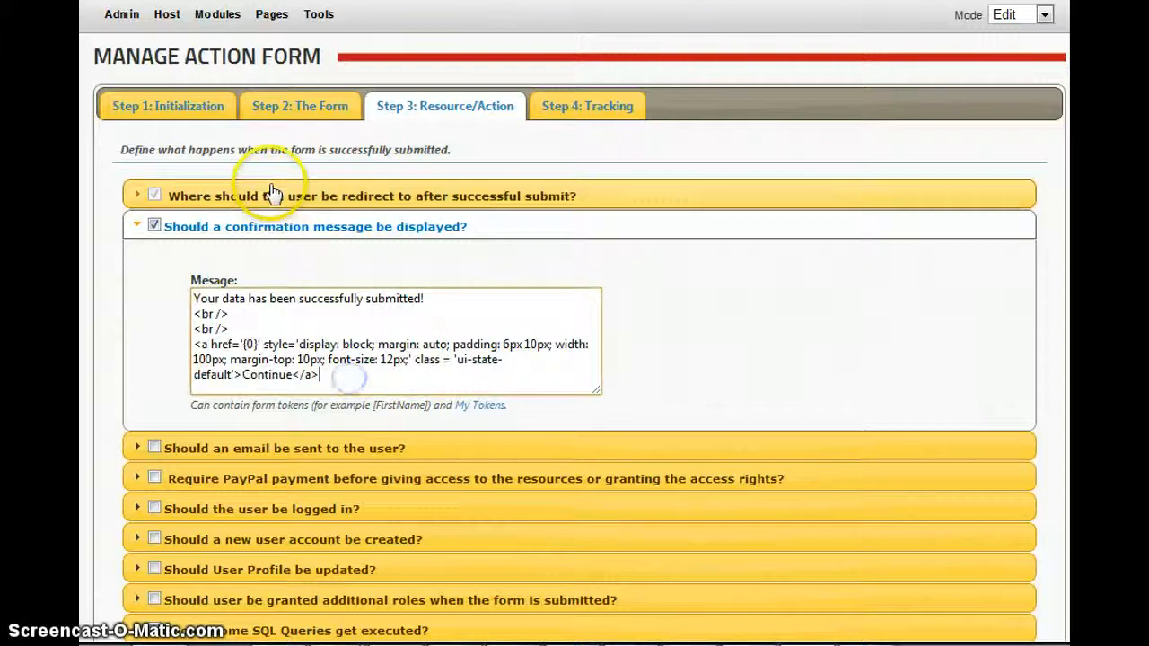
Step: Set the redirect after successful submit to Page on this Portal with About Us as the target page
left_click(267, 194)
left_click(246, 237)
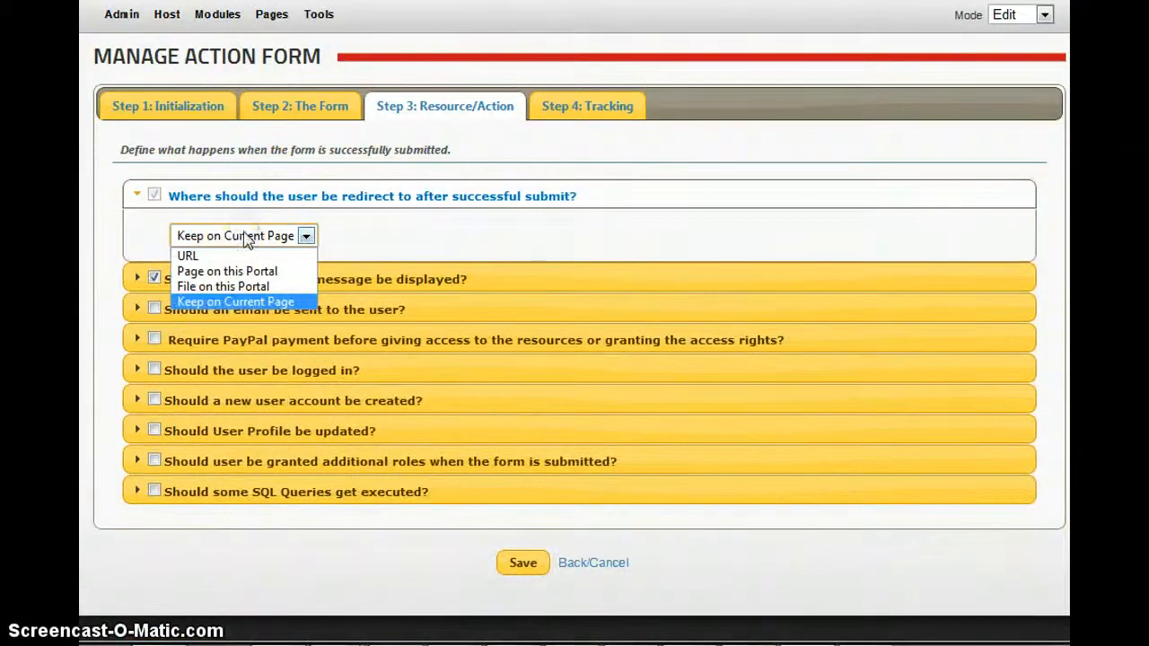
left_click(229, 270)
left_click(405, 239)
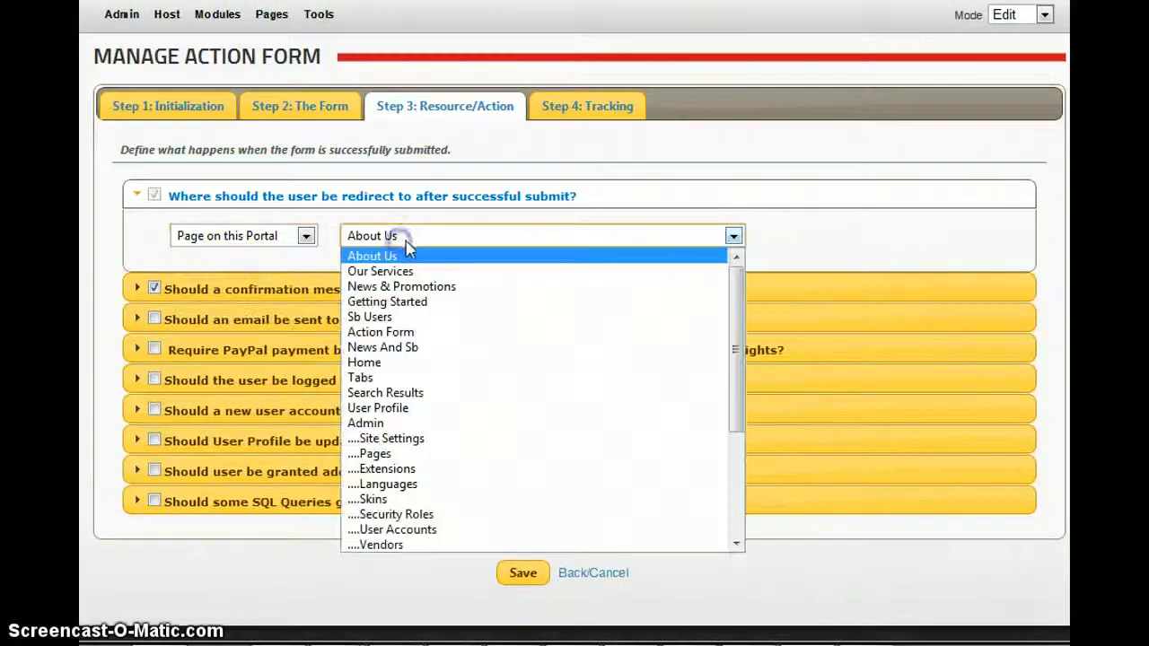
left_click(406, 261)
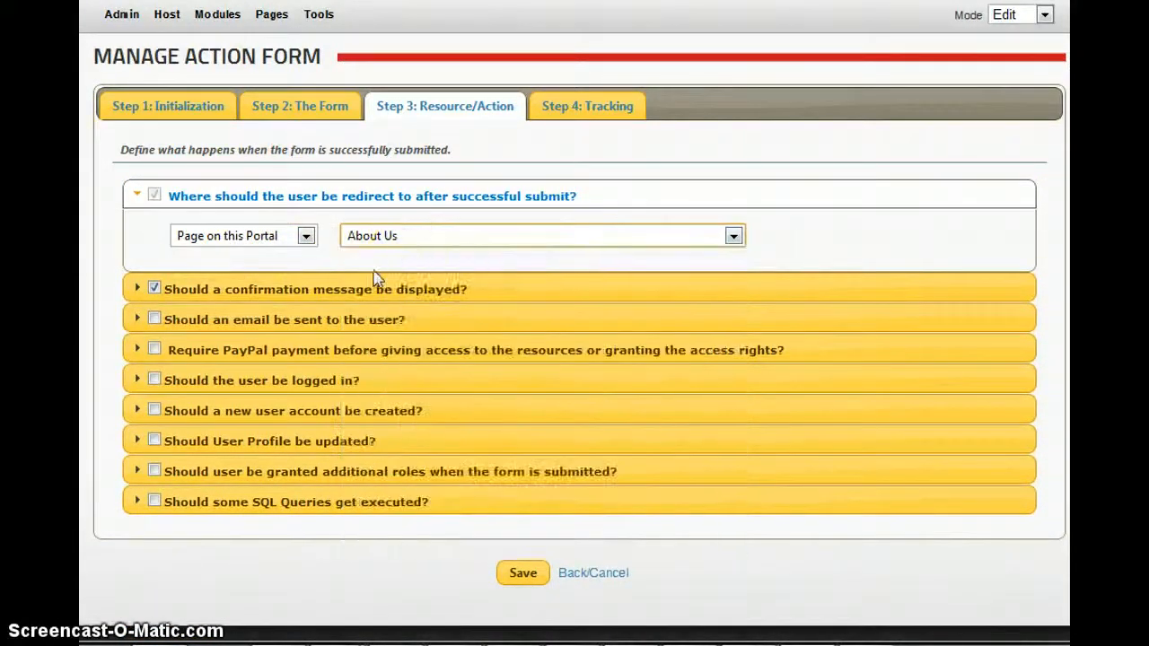
left_click(277, 239)
left_click(309, 270)
Step: Replace the first line of the confirmation message with "Thank you for your message!", keeping the link markup, and save the form
left_click(312, 287)
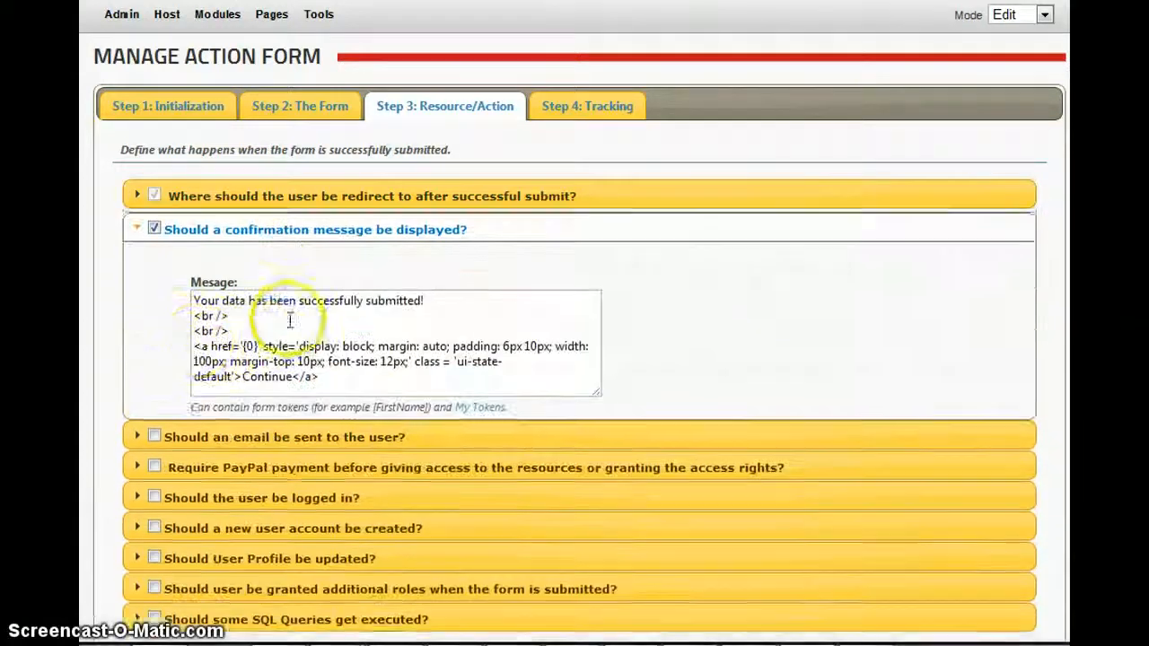
left_click_drag(281, 360, 329, 371)
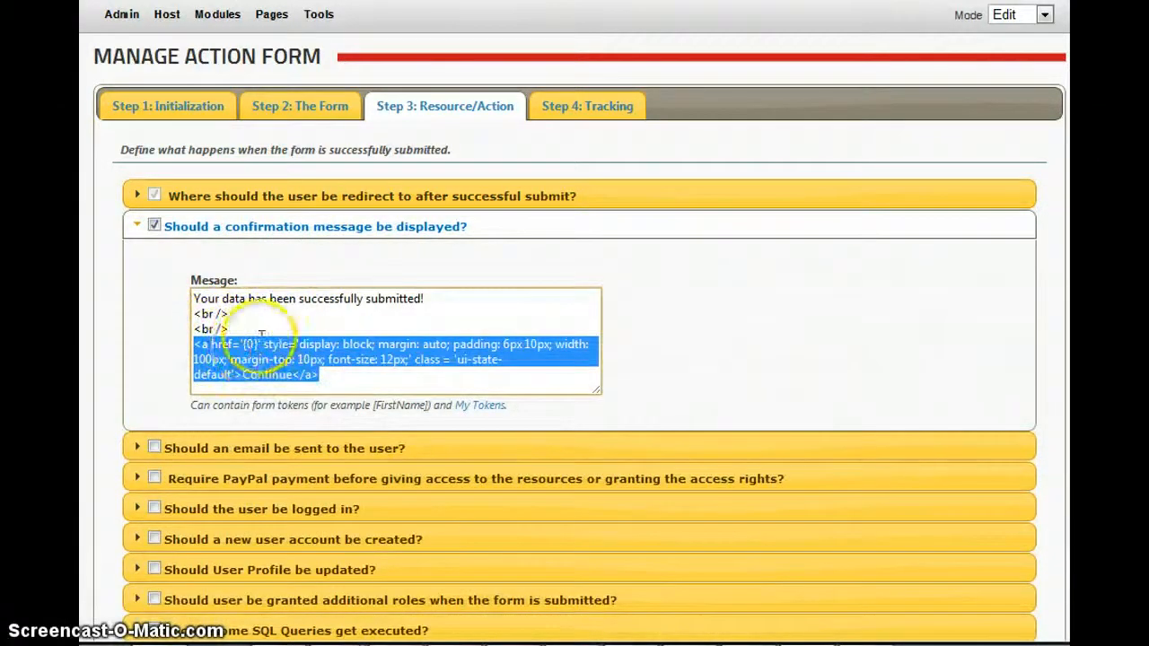
left_click(524, 374)
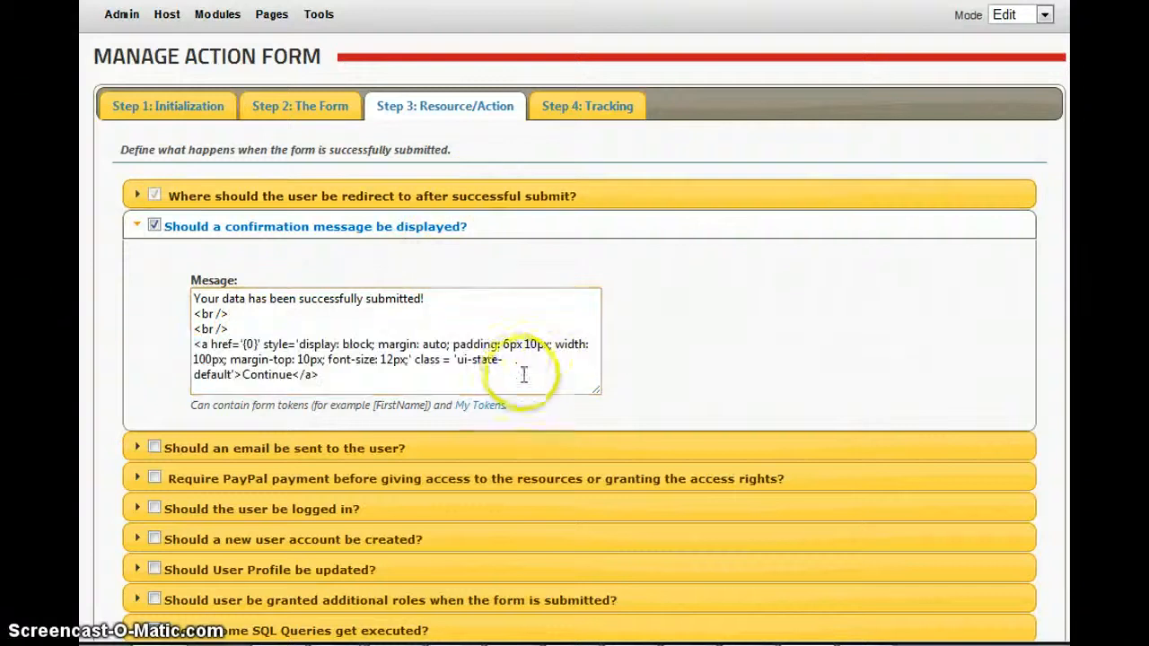
left_click(385, 318)
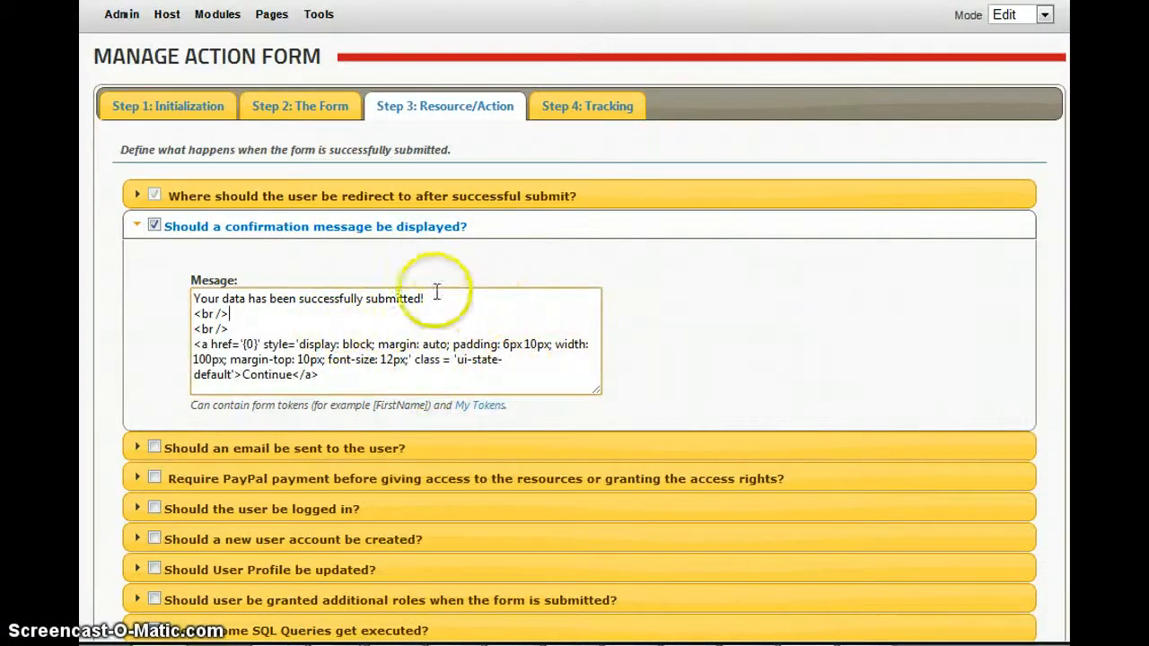
left_click_drag(440, 296, 179, 289)
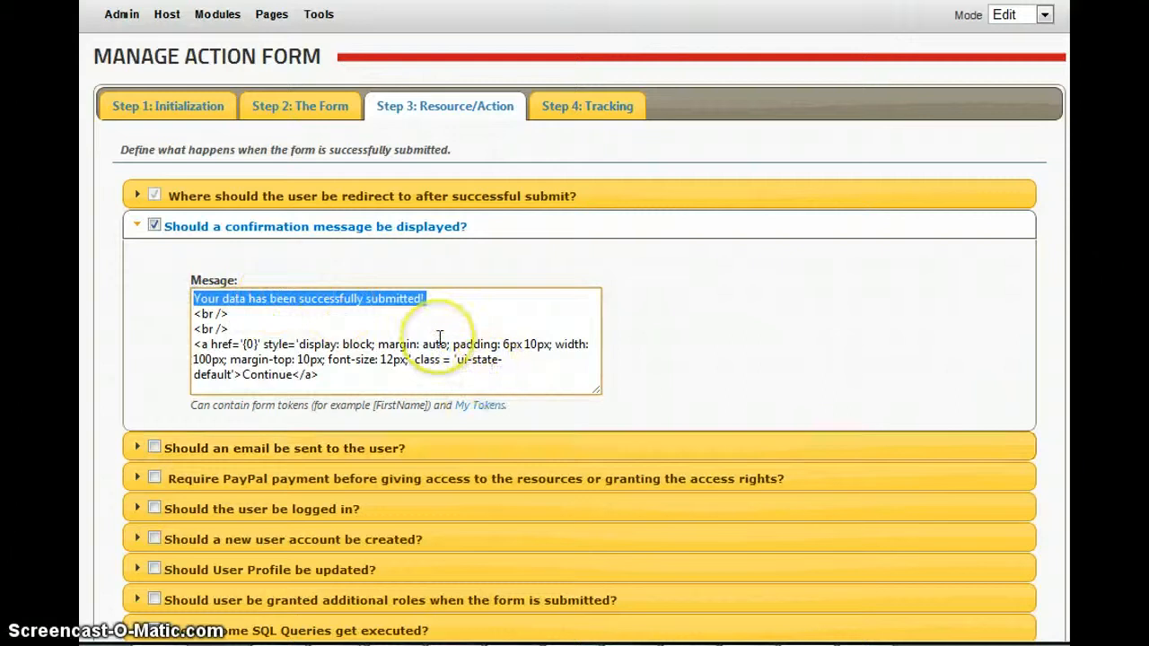
type("Thank you for your message!")
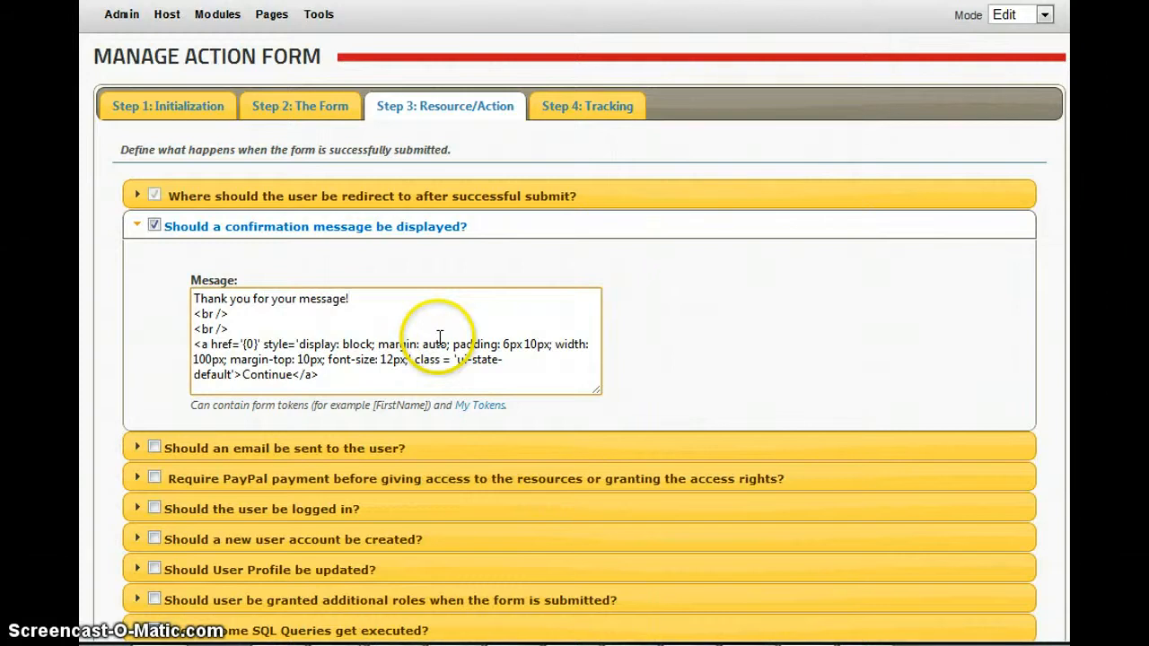
scroll(440, 335, "down", 3)
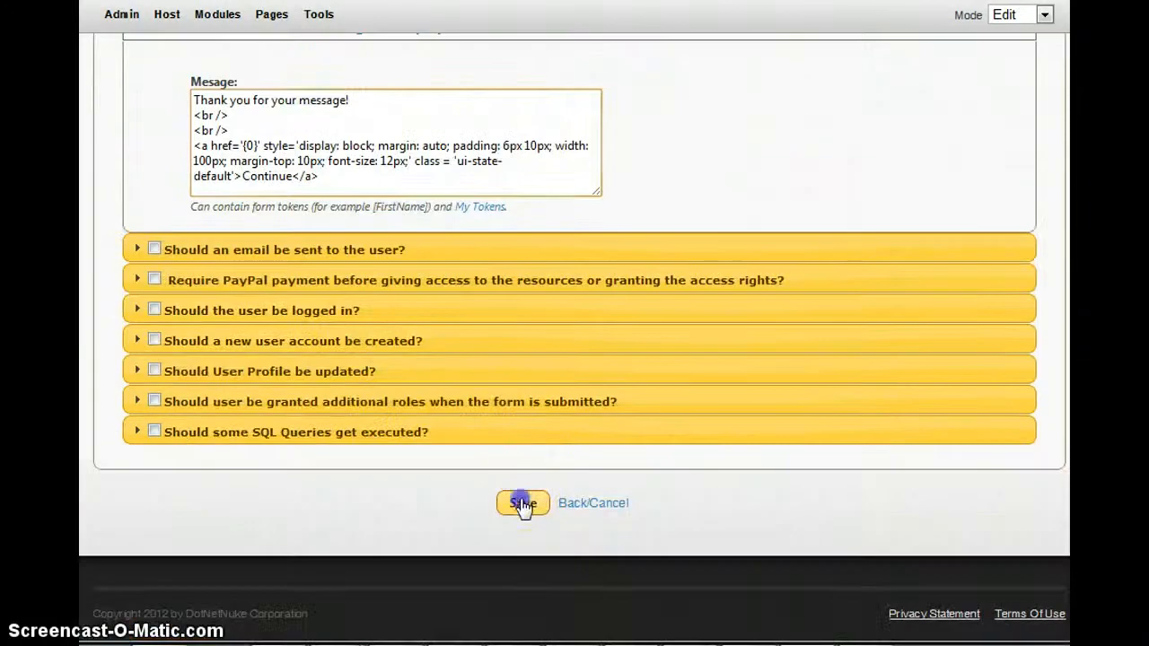
left_click(523, 504)
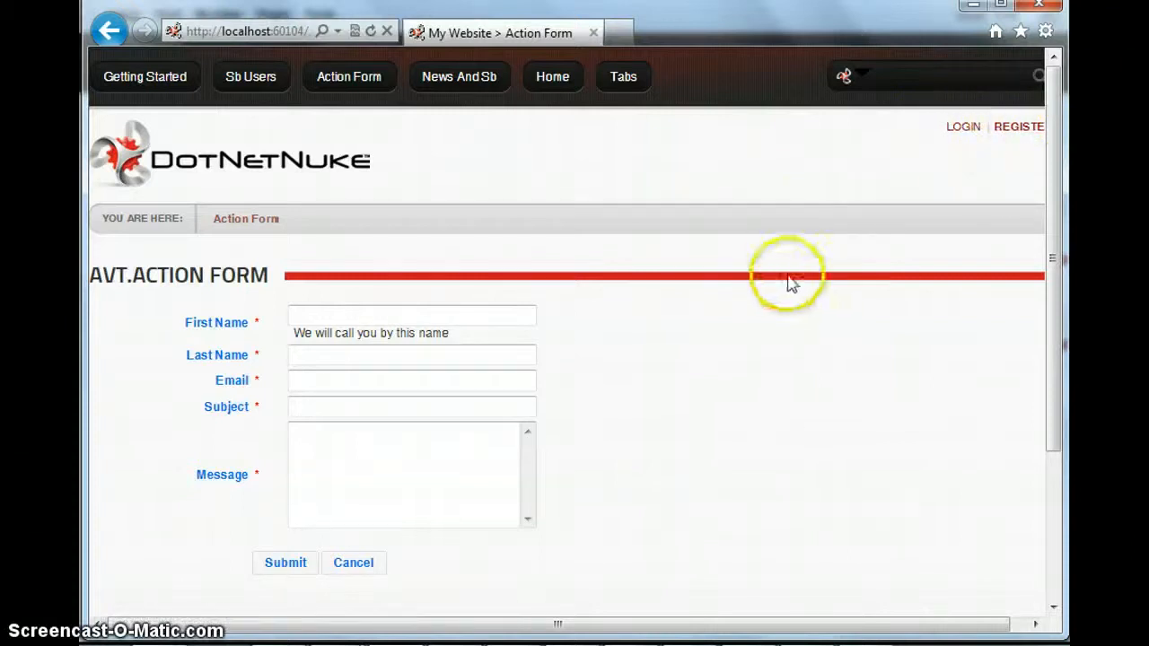
Step: In the logged-out Internet Explorer window, submit the form with a test name, e-mail, the subject "Hello" and a message, and check the confirmation text
left_click(306, 311)
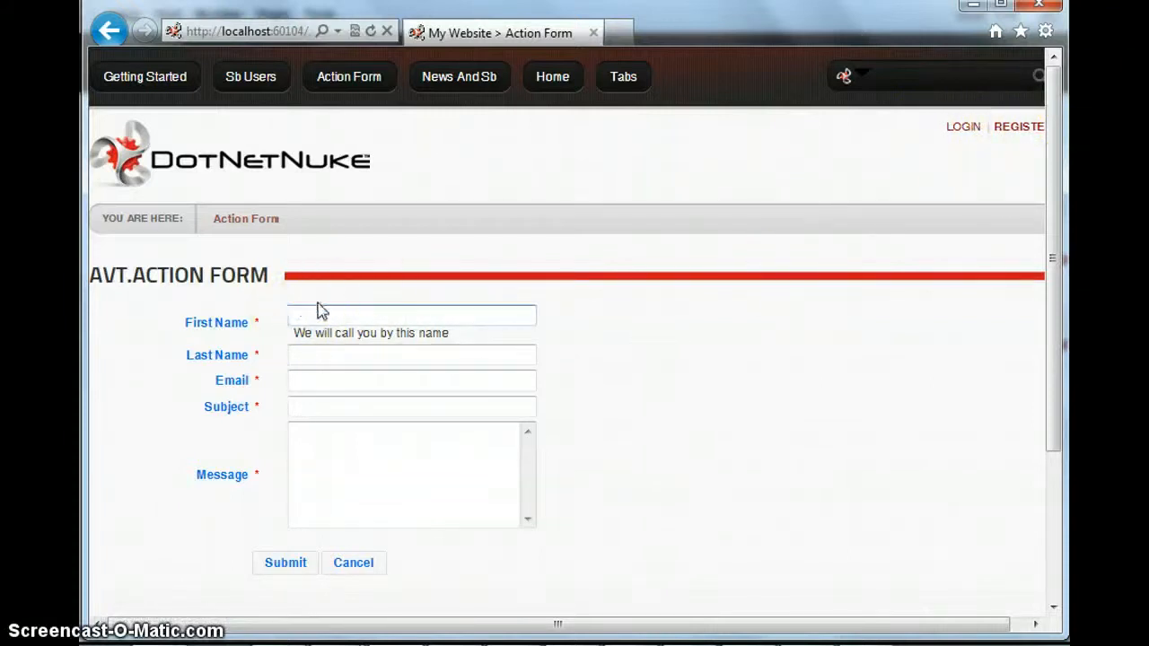
left_click(643, 394)
scroll(830, 367, "down", 1)
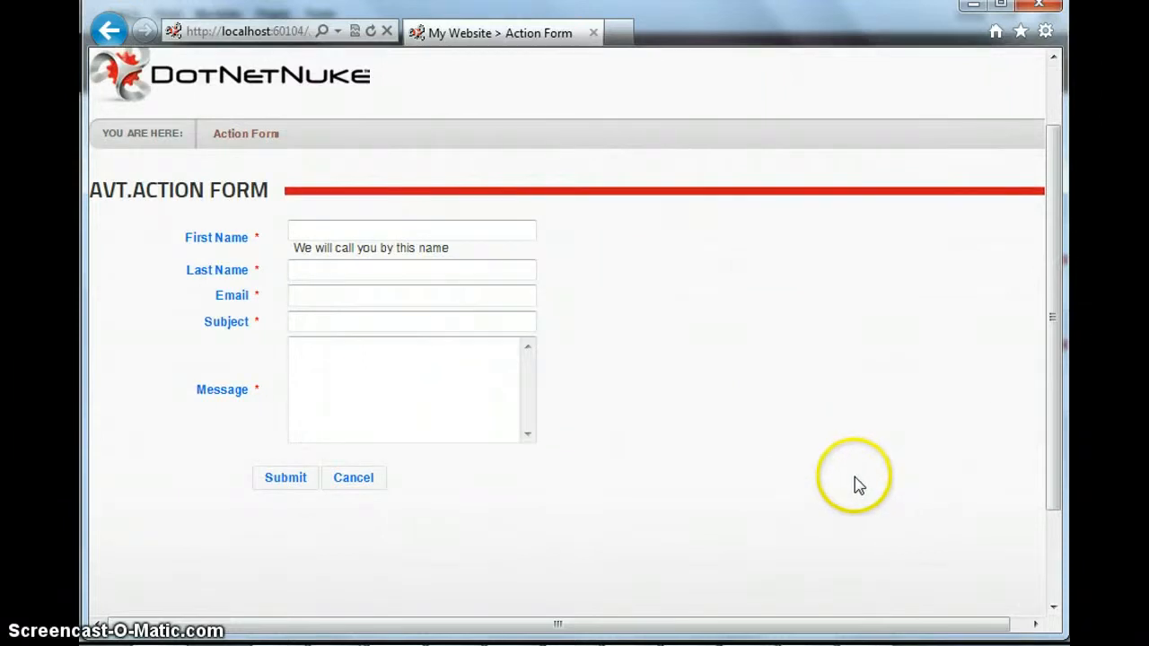
scroll(832, 502, "up", 1)
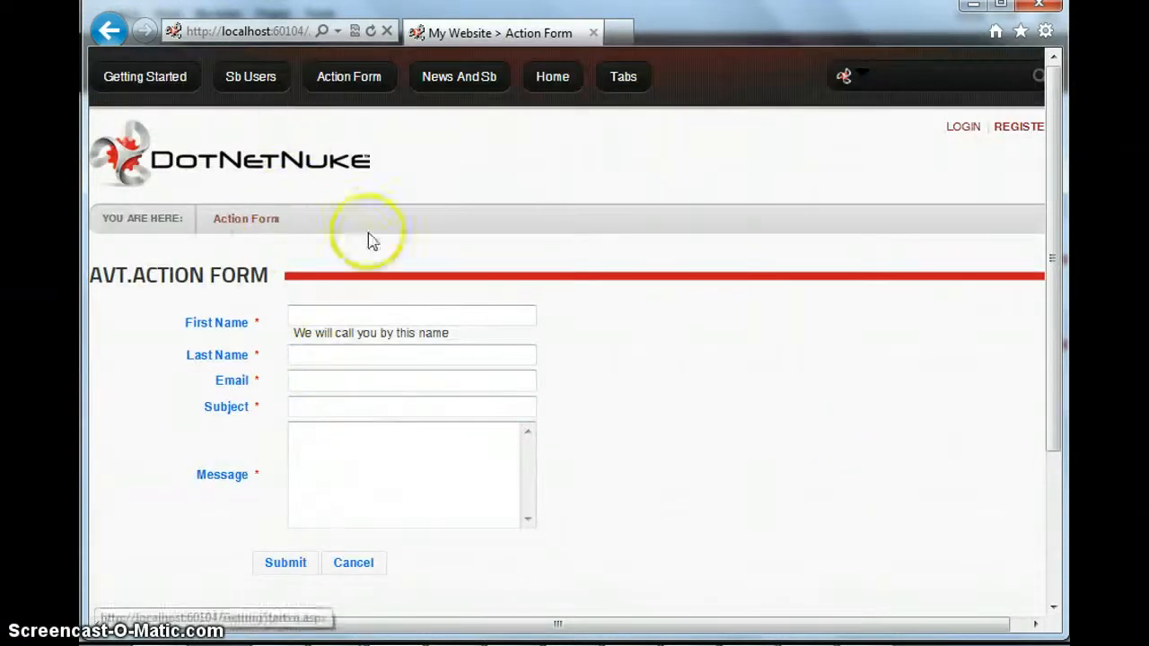
left_click(344, 329)
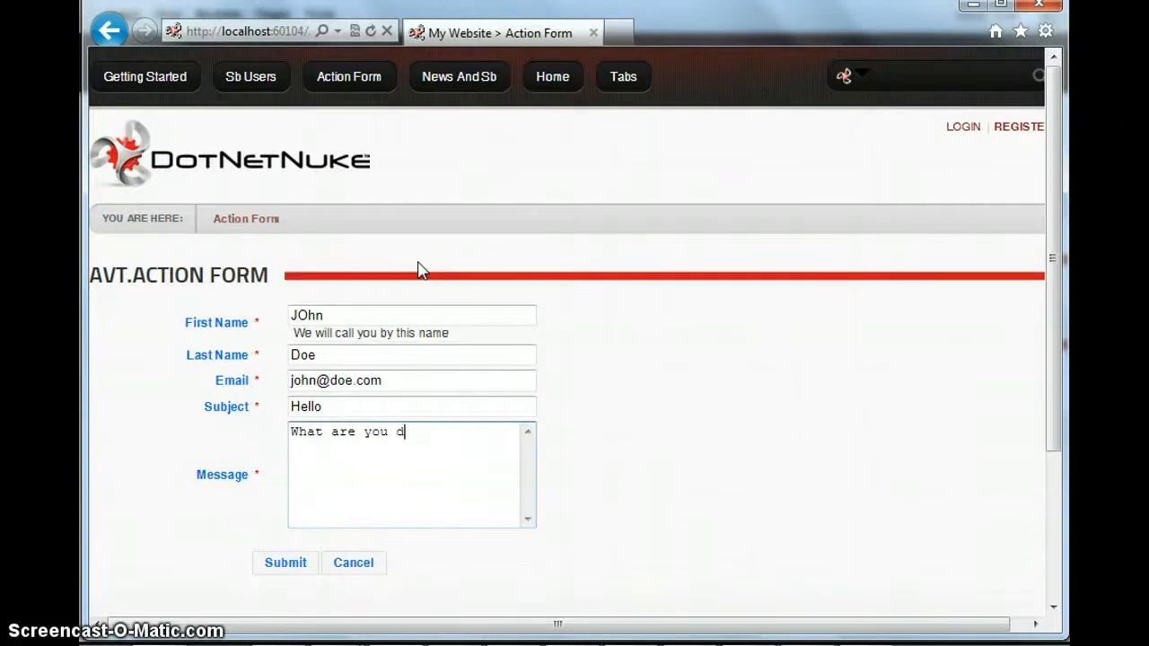
left_click(287, 565)
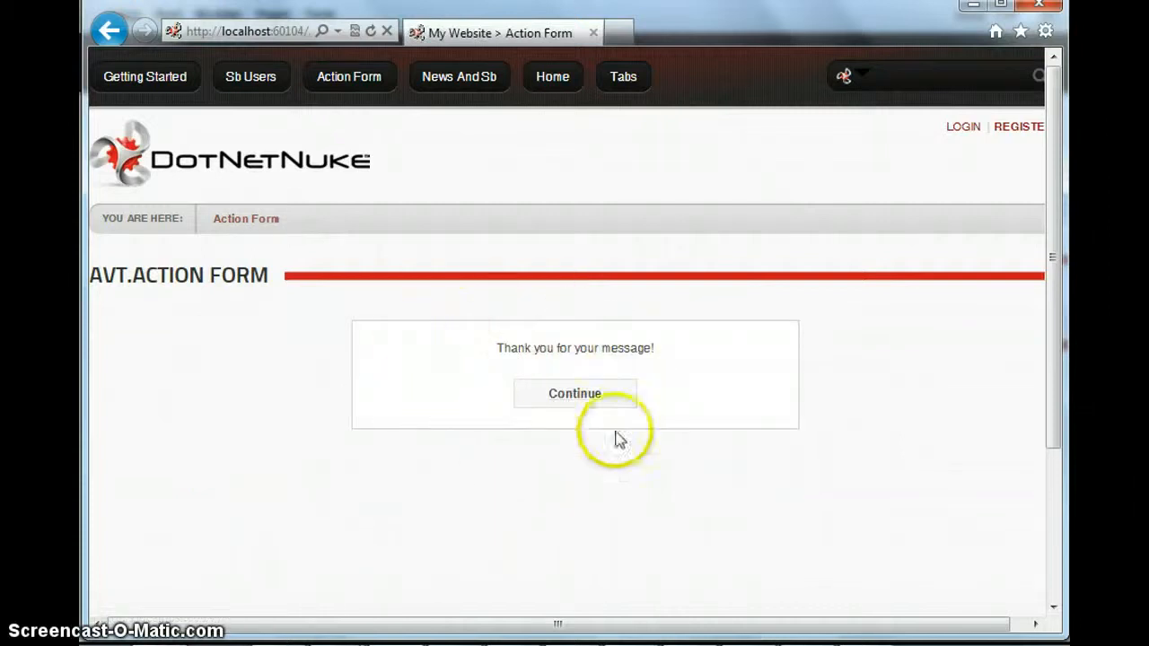
left_click_drag(489, 354, 631, 348)
left_click(675, 357)
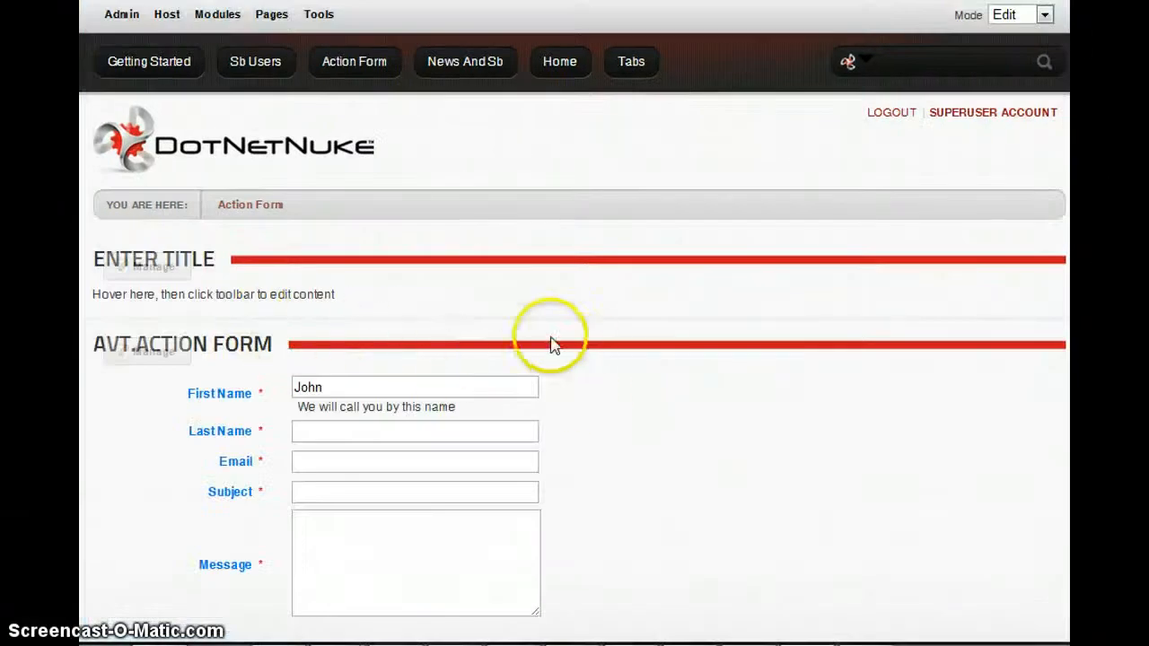
Step: Reopen the form's Resource/Action settings and compare the confirmation message and redirect options with the Continue link on the submitted form
mouse_move(144, 355)
left_click(184, 426)
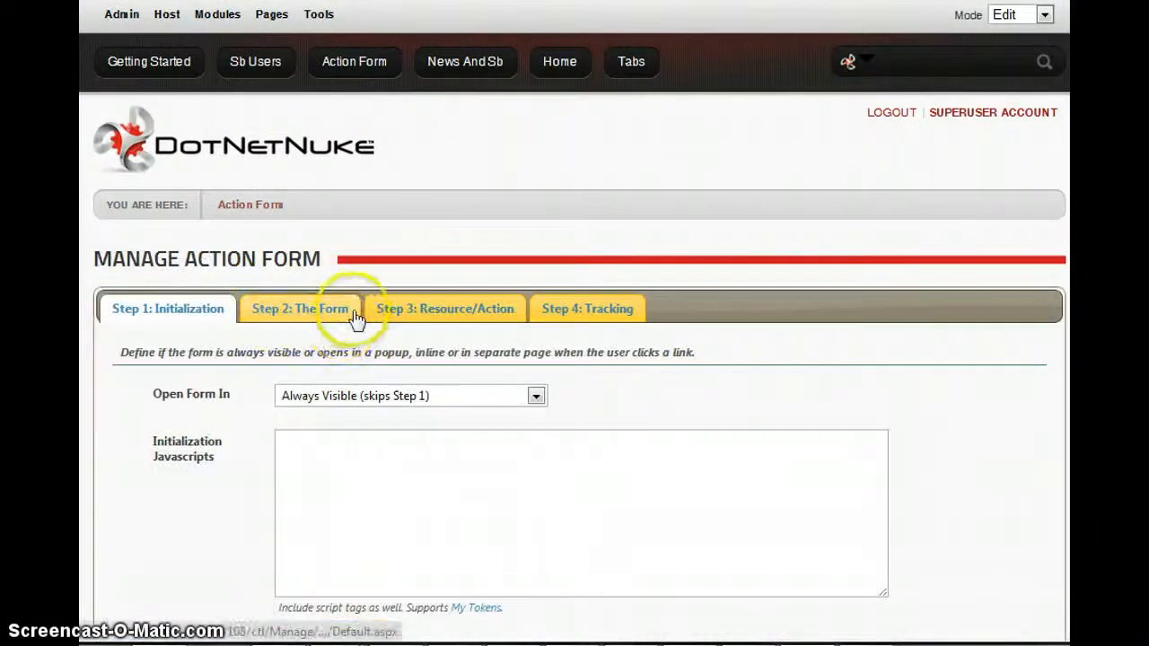
left_click(406, 303)
scroll(414, 345, "down", 1)
left_click(236, 393)
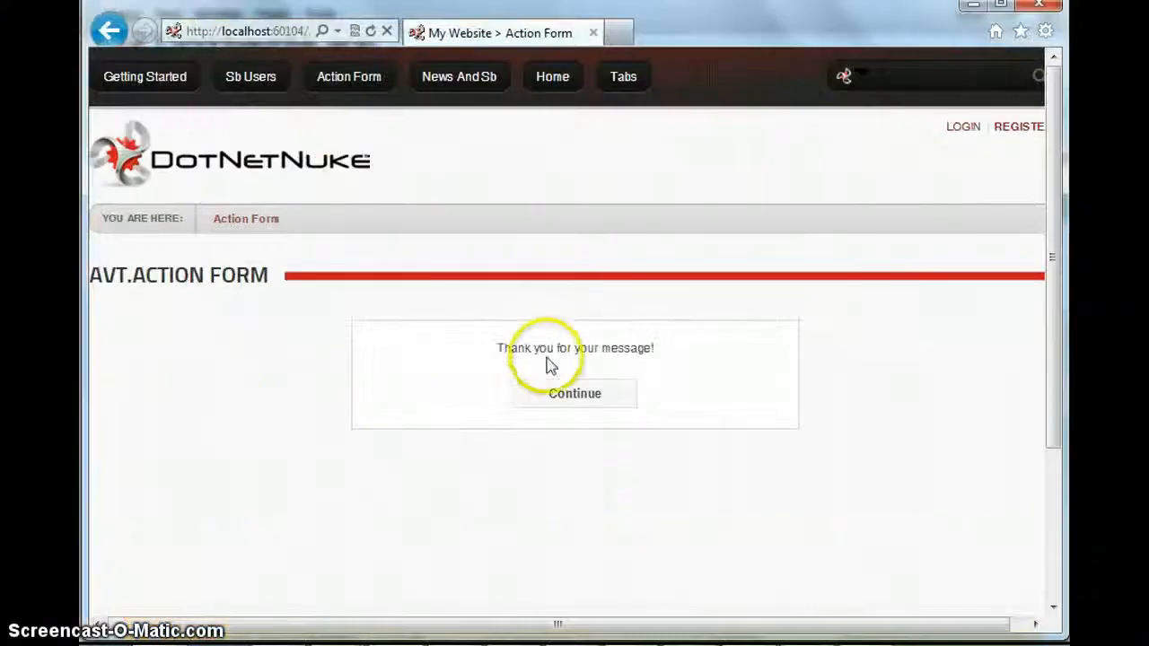
left_click(587, 395)
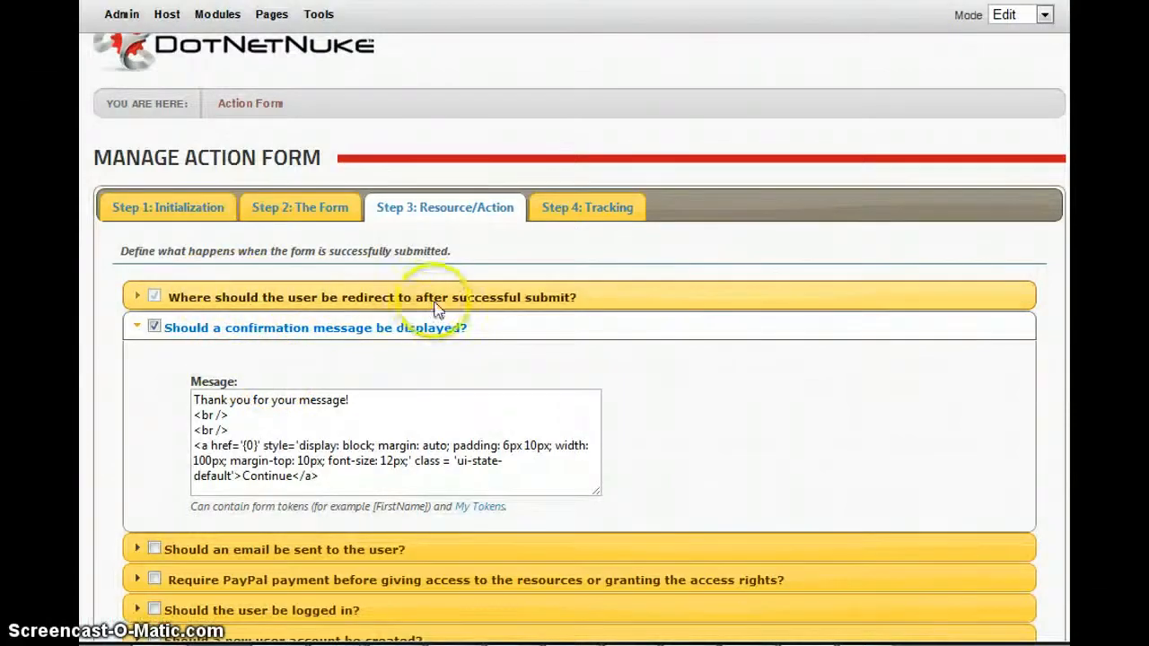
left_click(520, 304)
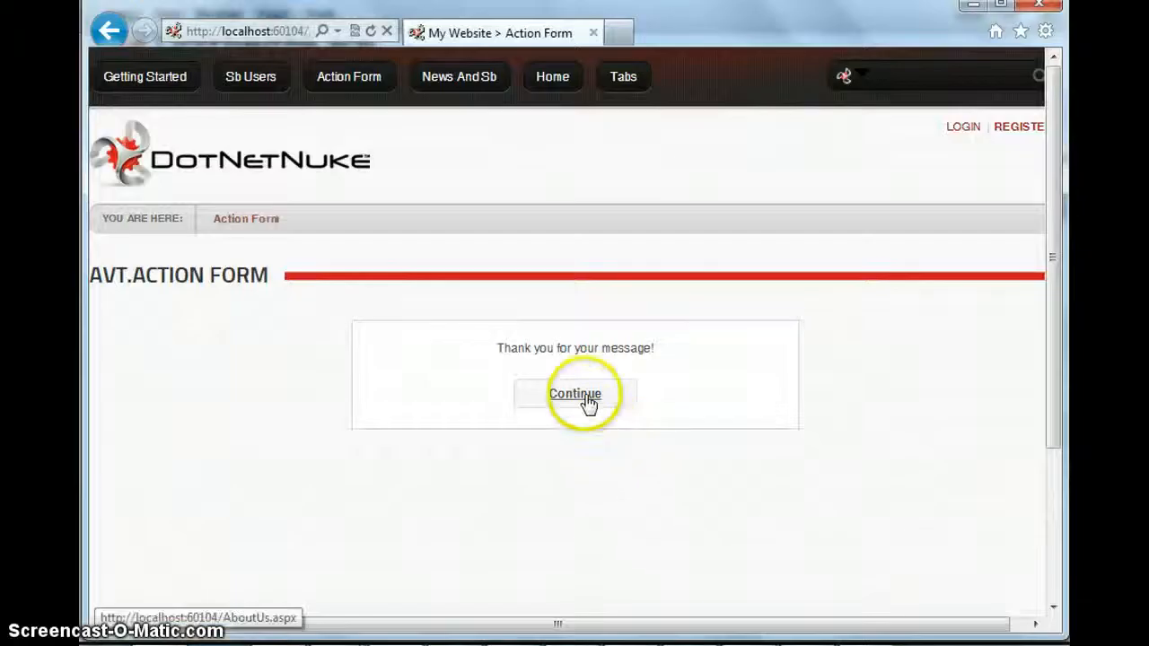
Step: Follow the Continue link on the submitted form to test the About Us redirect, and return to the Action Form page
left_click(587, 404)
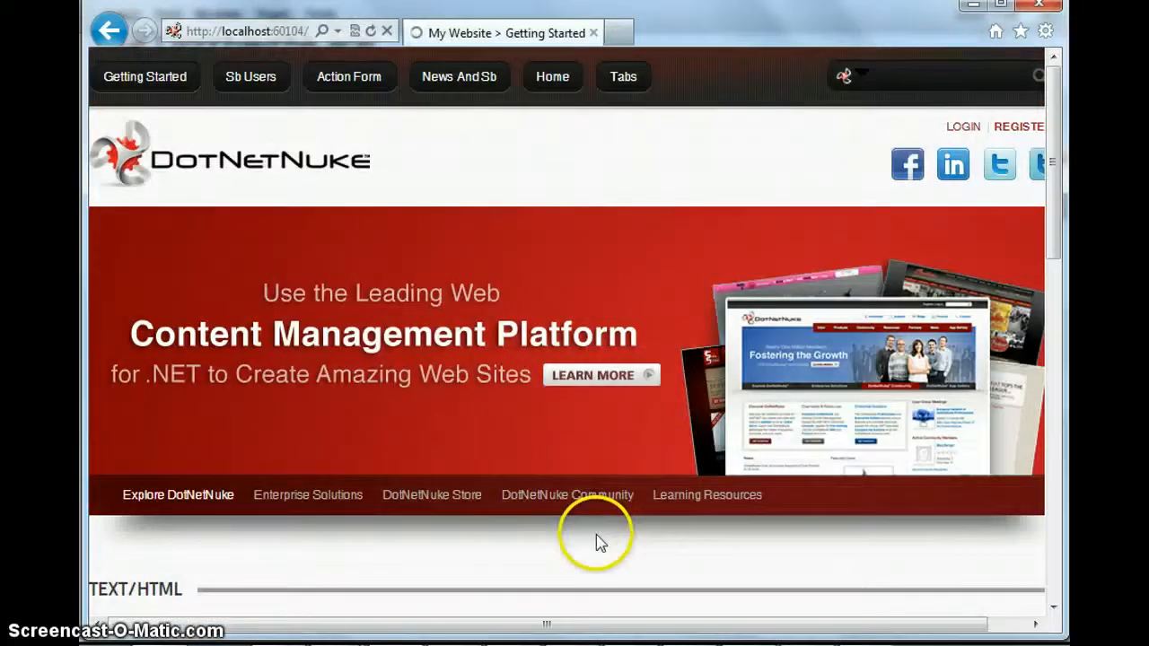
left_click(357, 86)
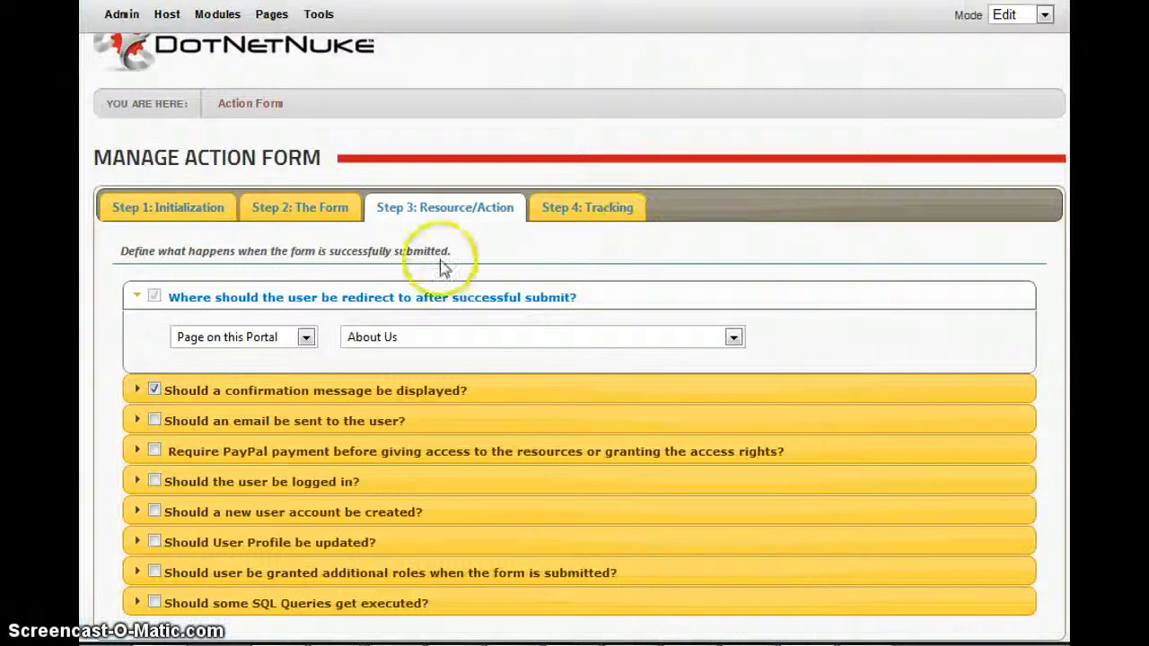
Step: Switch to the admin window and examine the Action Form's tracking options for submitted data
left_click(611, 212)
scroll(540, 285, "down", 2)
scroll(547, 275, "up", 2)
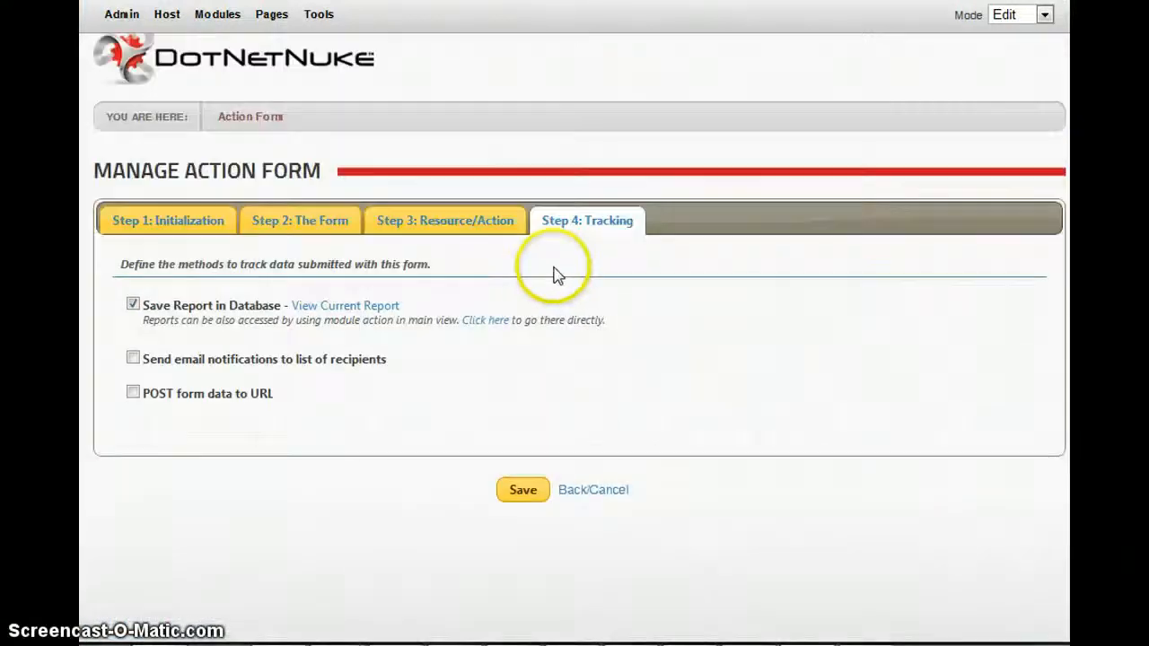
Step: Review the Resource/Action options for creating a user account, updating the user profile, granting additional roles and executing SQL queries
left_click(466, 228)
scroll(652, 272, "down", 1)
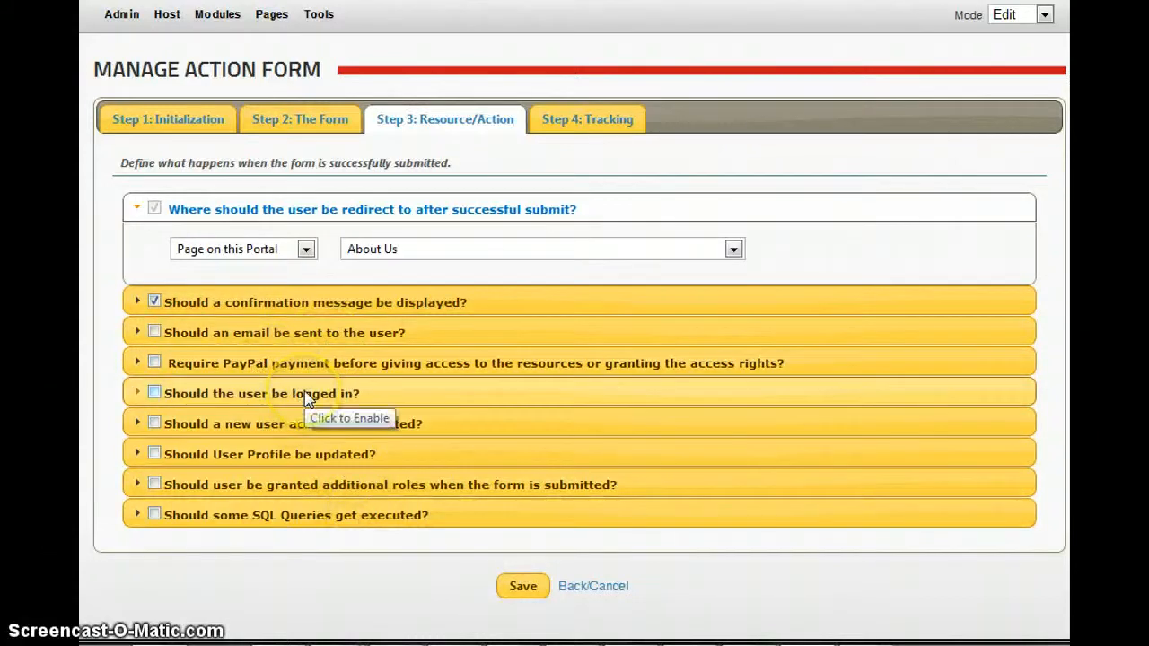
left_click(296, 425)
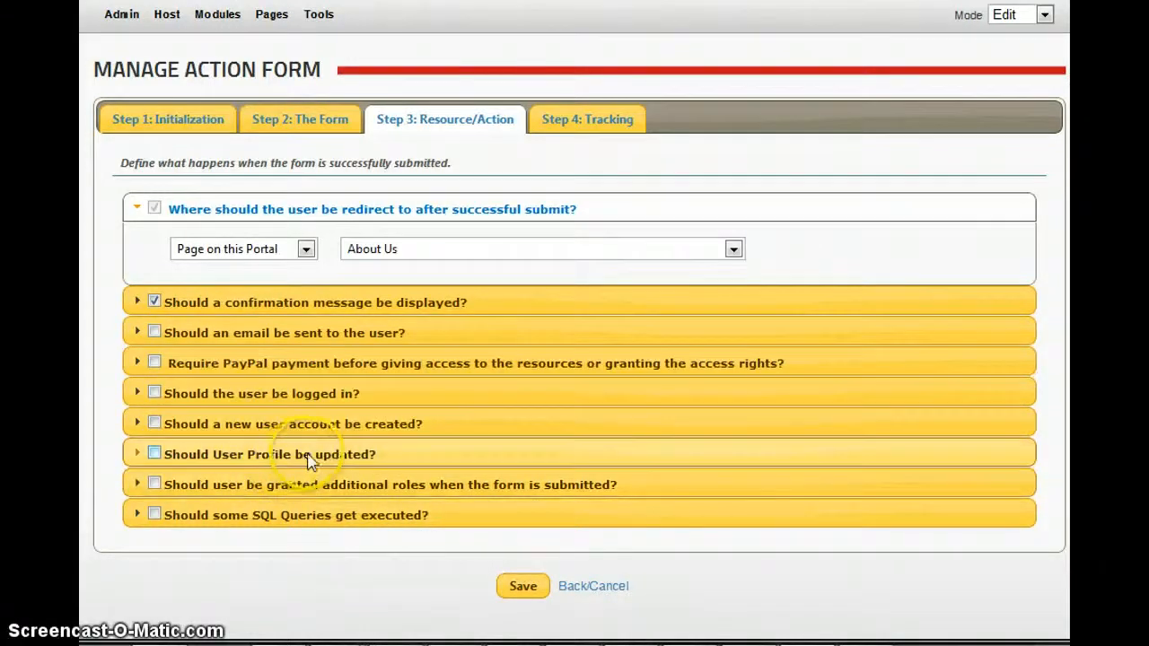
left_click(374, 455)
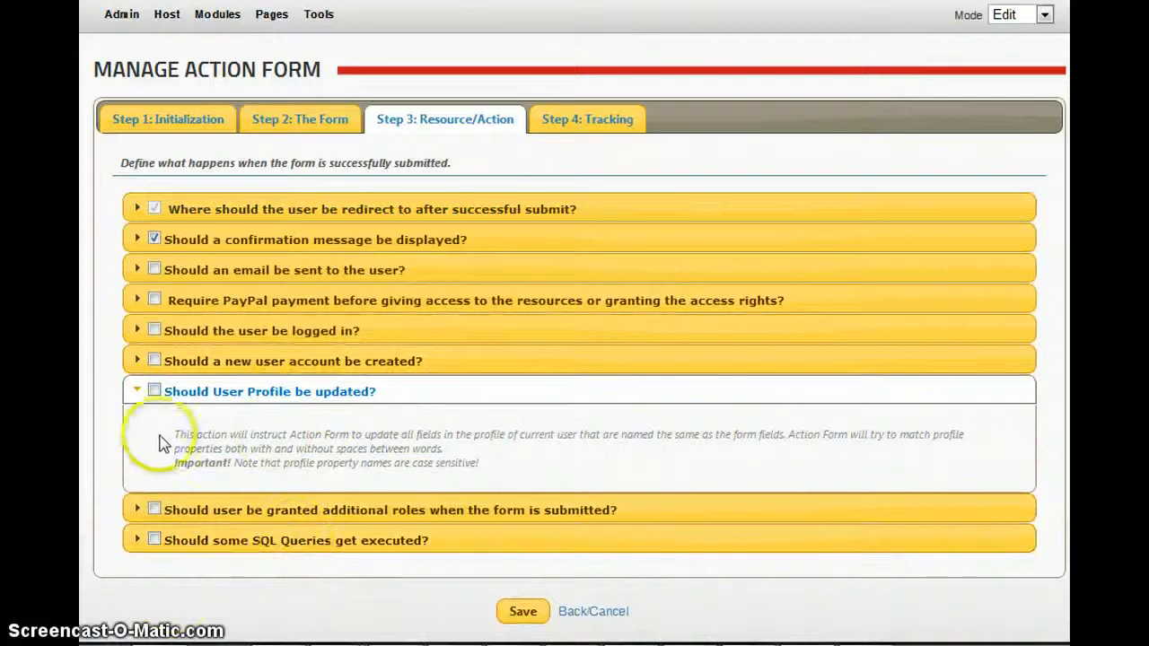
left_click(651, 509)
scroll(590, 495, "down", 2)
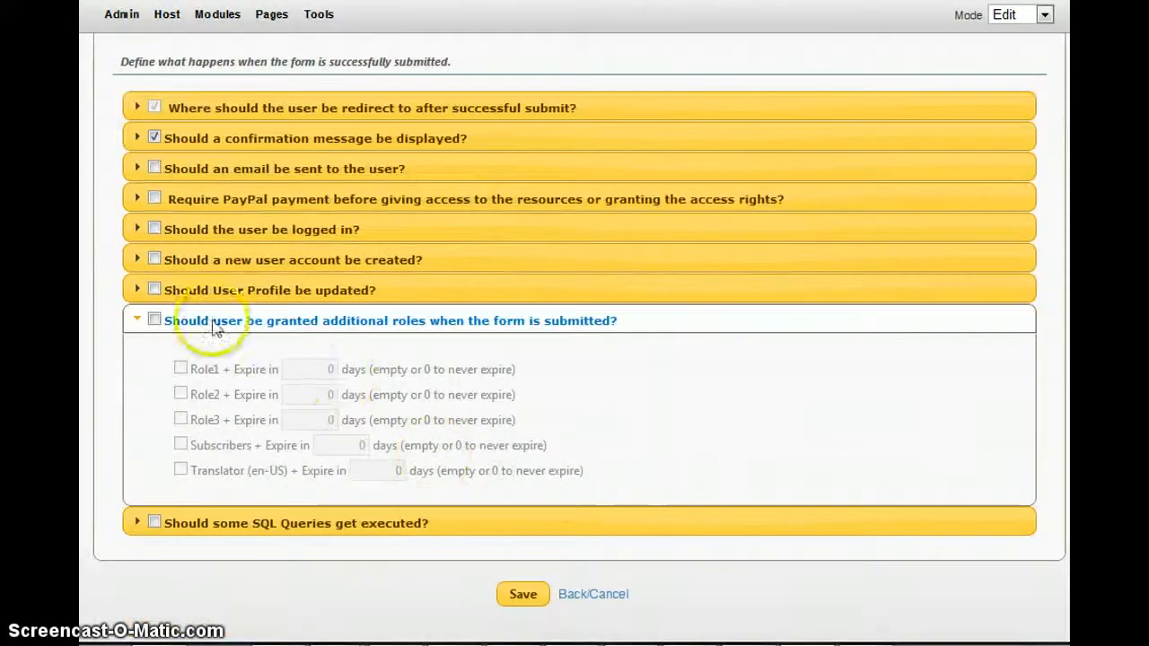
left_click(297, 524)
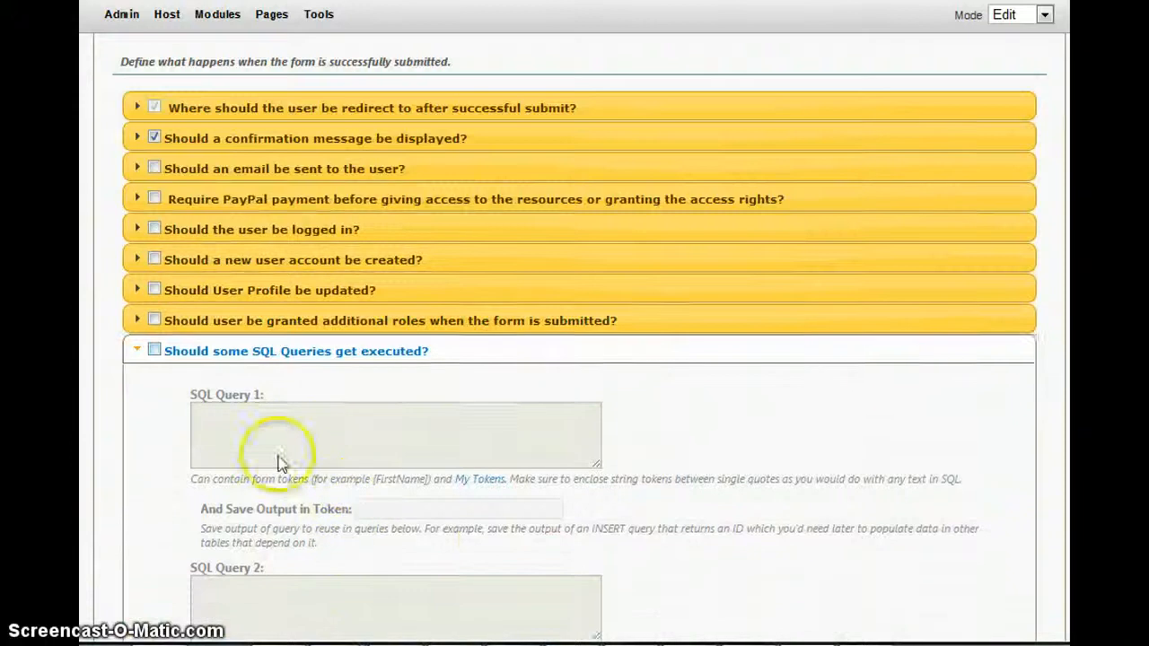
scroll(511, 451, "down", 1)
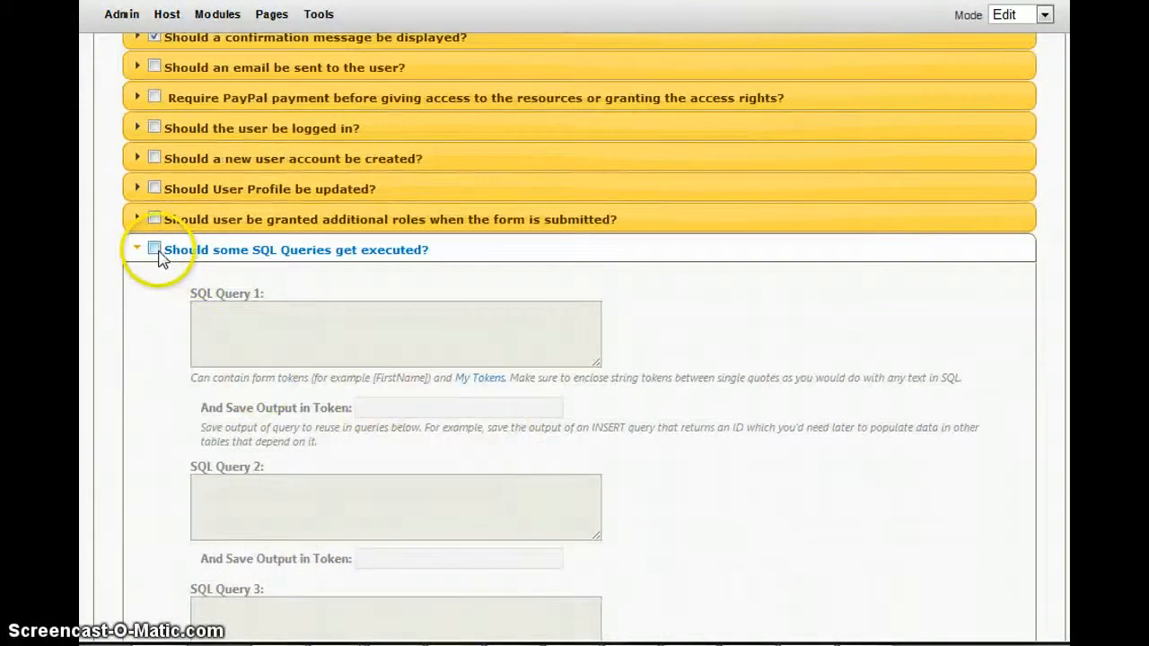
Step: Try enabling the SQL queries action to unlock its query fields, and disable it again
left_click(158, 254)
left_click(158, 253)
left_click(158, 253)
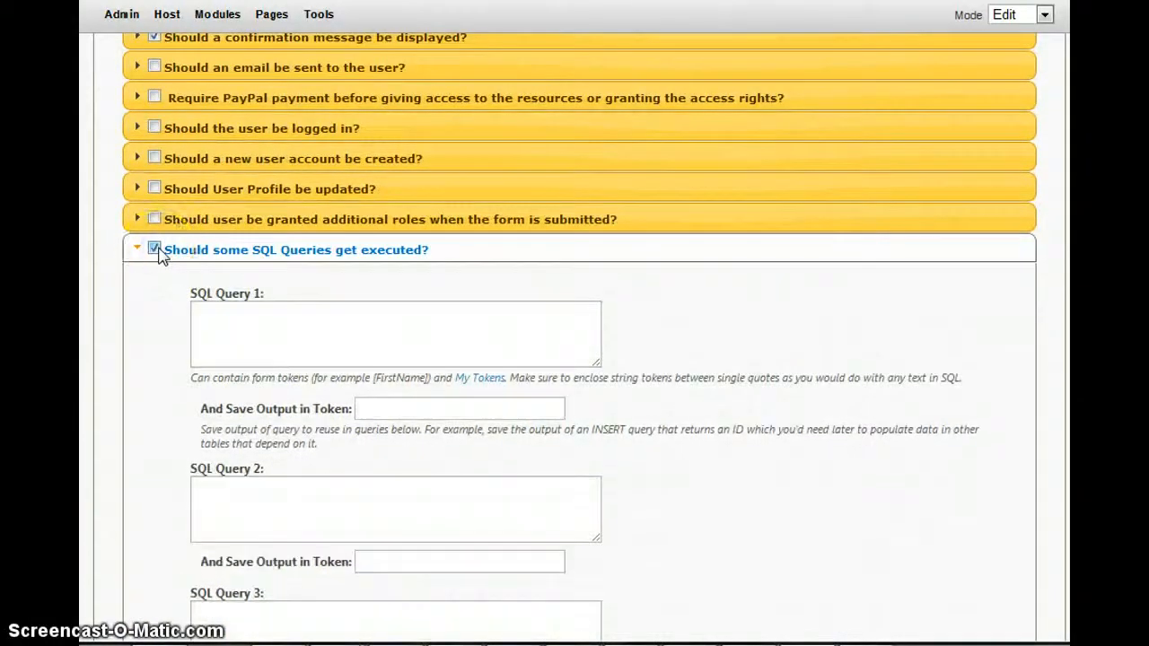
left_click(293, 330)
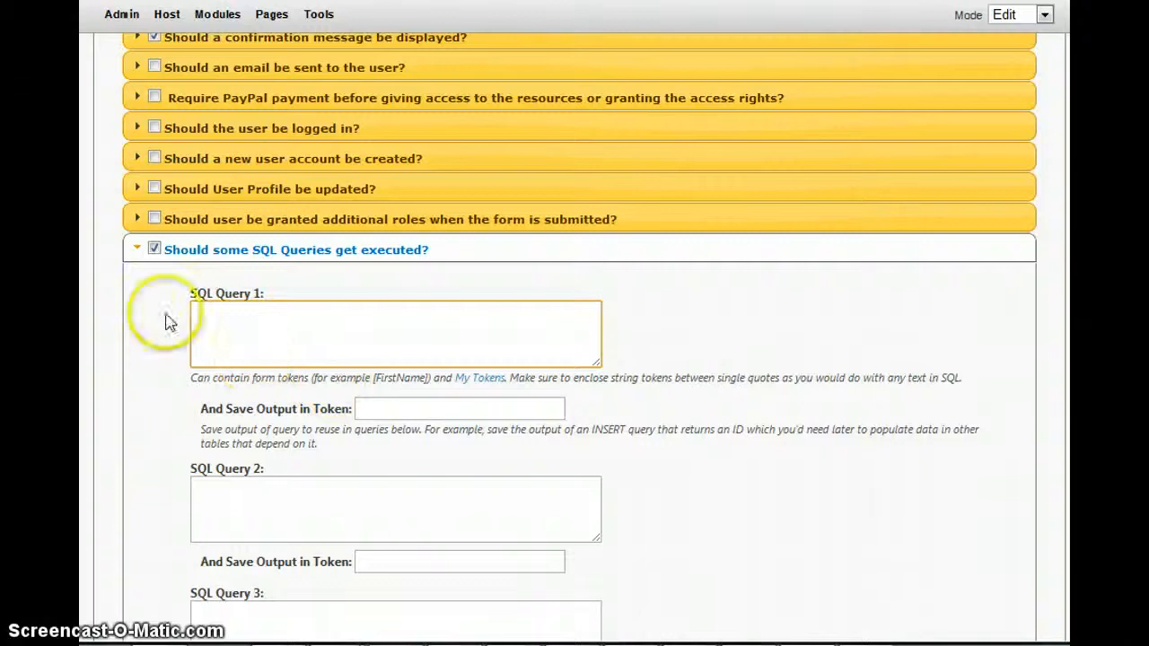
left_click(154, 249)
scroll(449, 377, "up", 3)
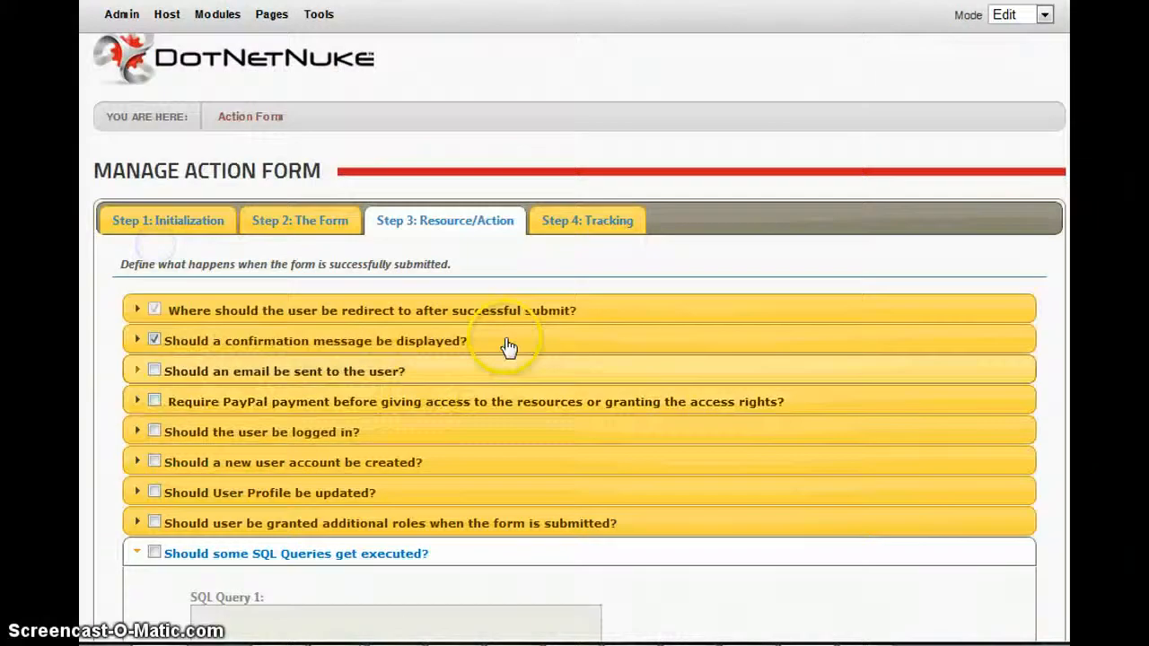
Step: In the tracking settings, enable e-mail notifications to a list of recipients and review the sender, recipients, subject and body template
left_click(607, 238)
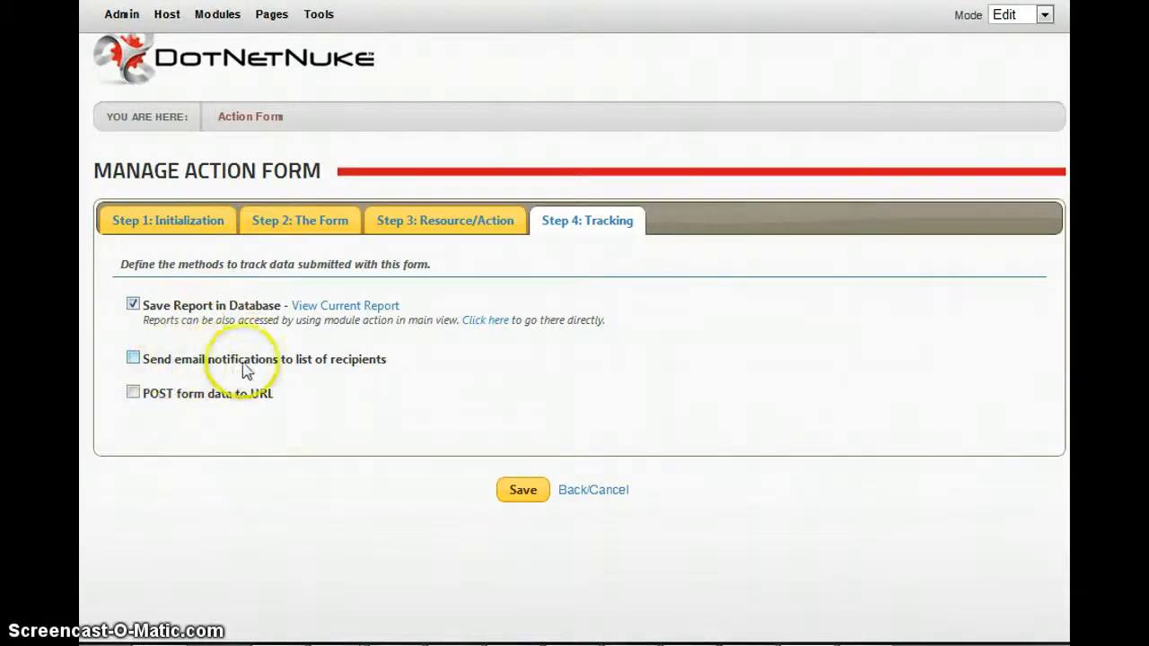
left_click(339, 363)
scroll(341, 377, "down", 2)
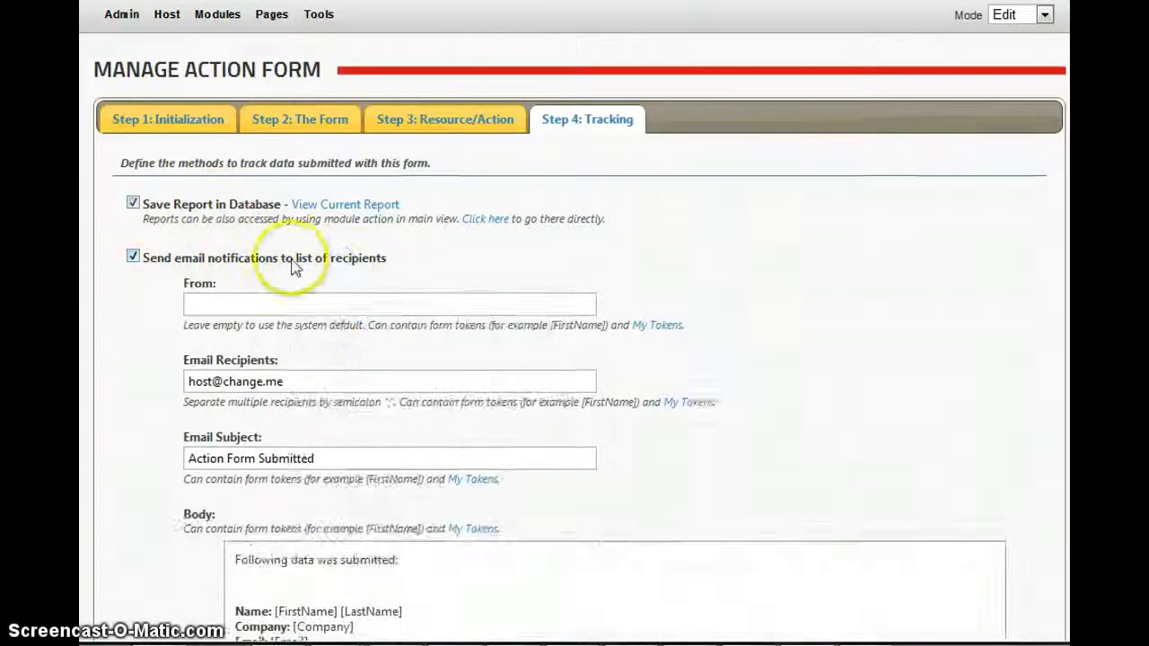
scroll(282, 467, "down", 8)
scroll(260, 413, "up", 3)
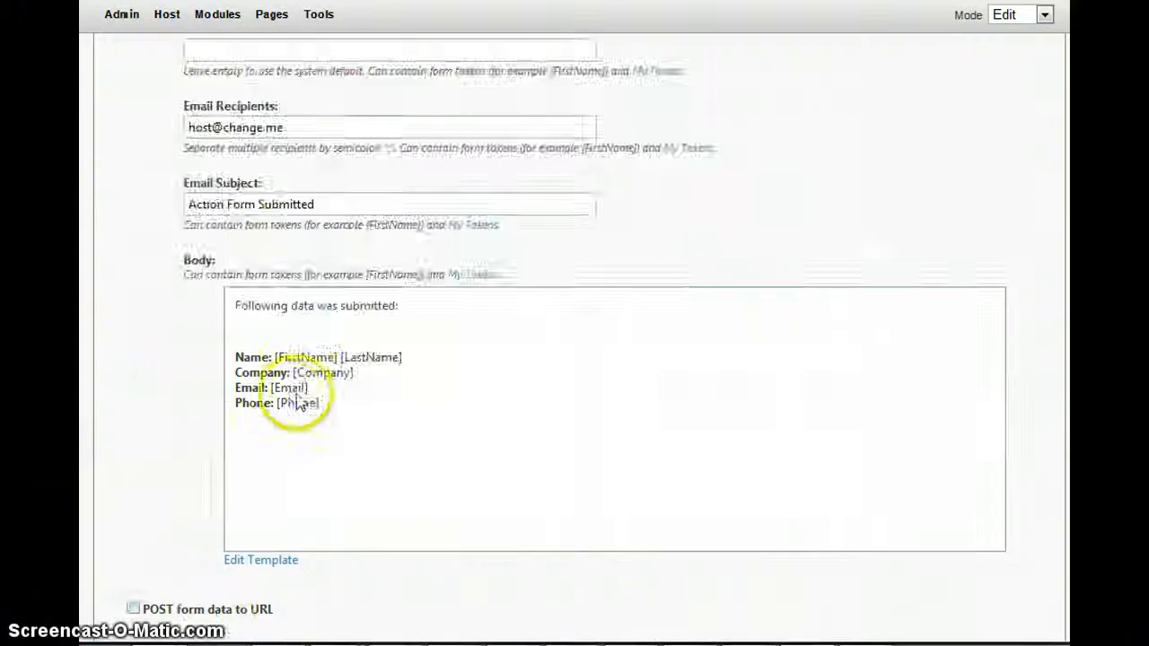
scroll(298, 403, "up", 8)
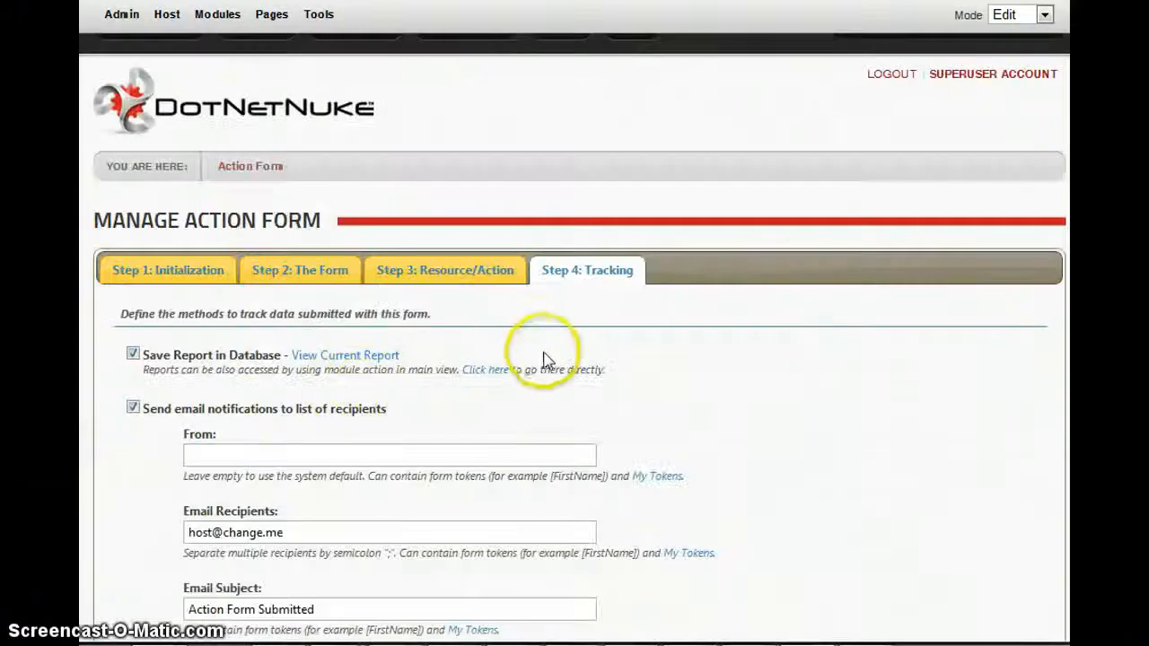
Step: Open the form's current report and download the entries from 3/12/2012 to 4/12/2012 as CSV
left_click(392, 359)
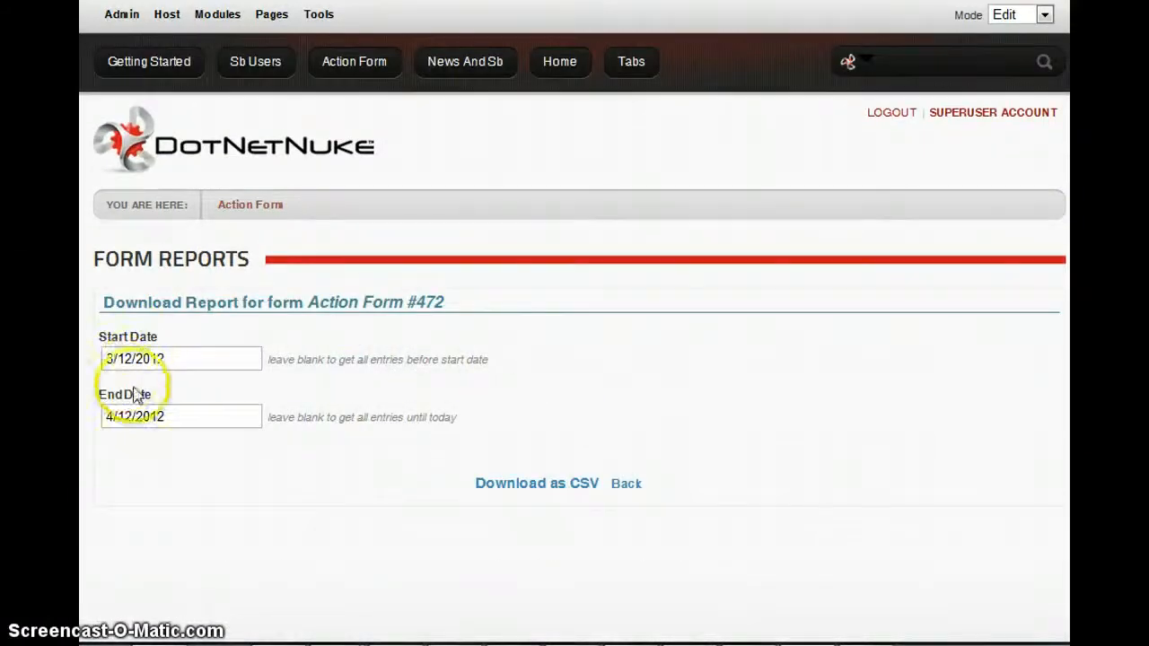
scroll(305, 458, "down", 2)
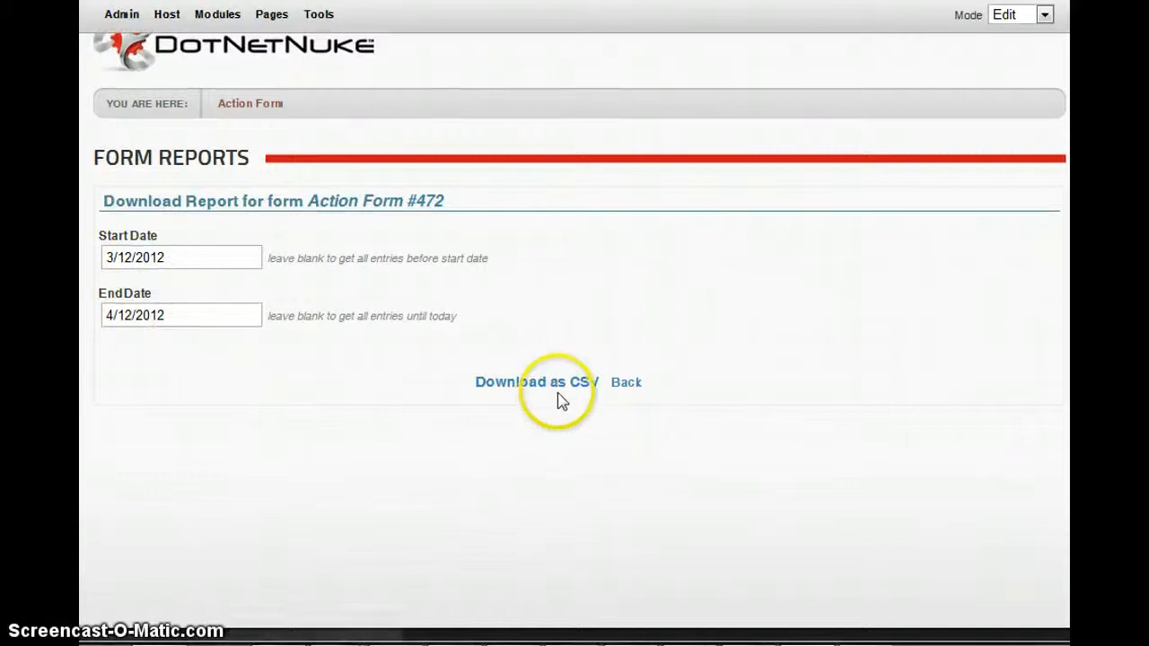
left_click(551, 385)
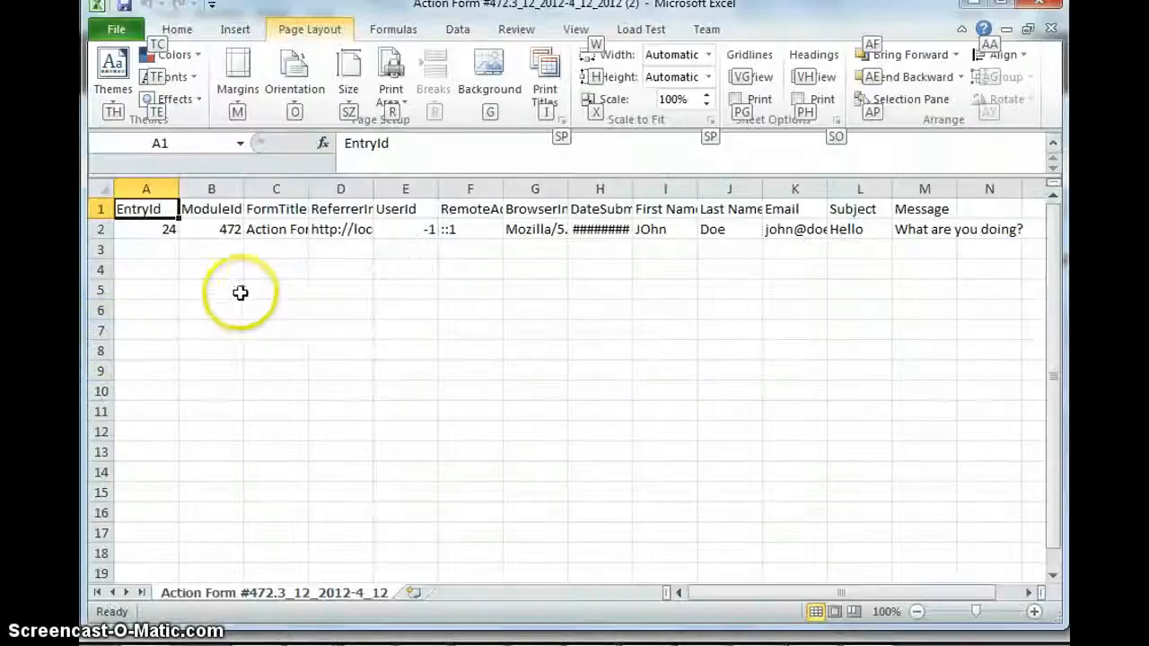
Step: In the exported Excel sheet, fit the Message column to its content and check the submitted entry against the form field columns
left_click(236, 290)
left_click(159, 226)
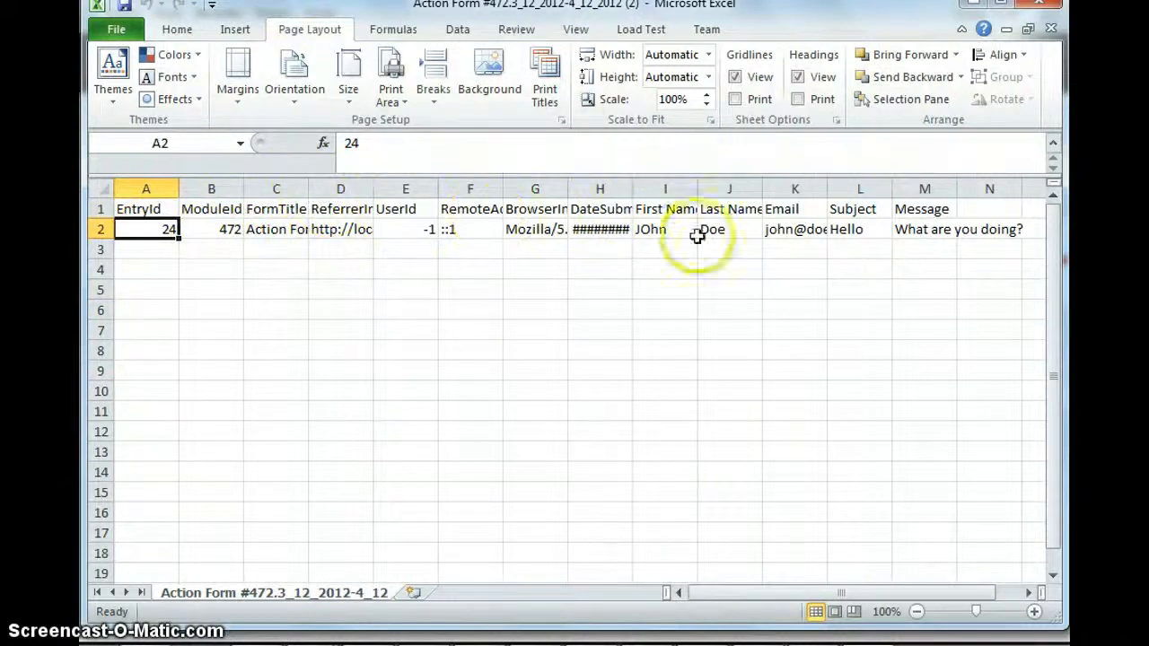
left_click(857, 227)
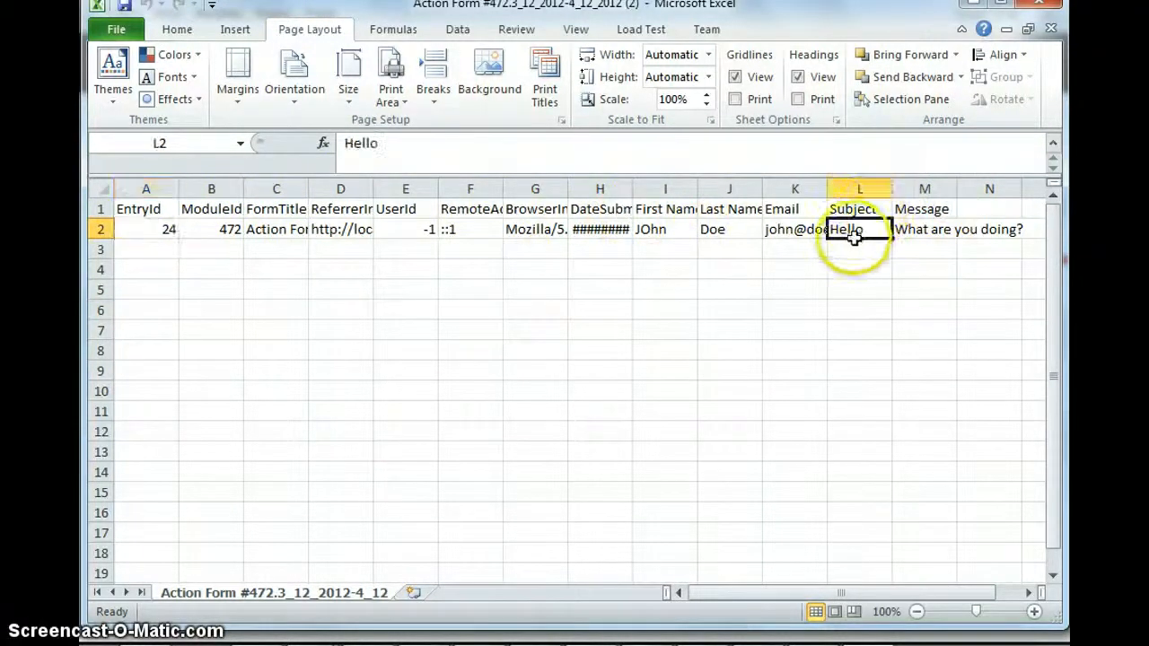
double_click(957, 188)
left_click_drag(797, 209, 910, 215)
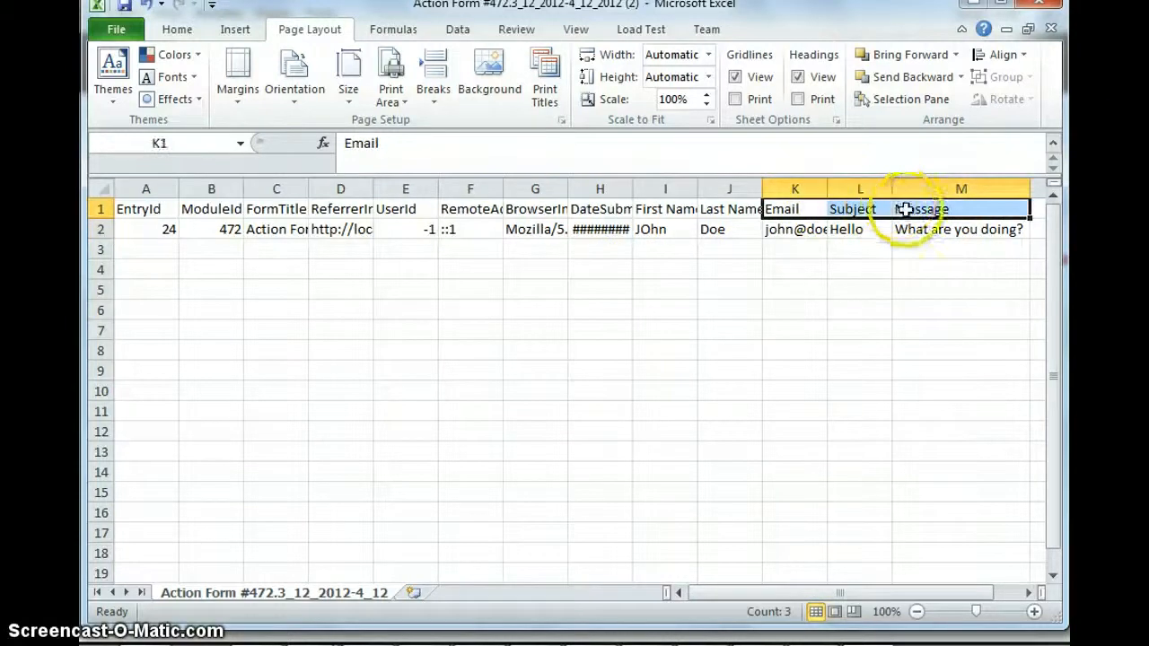
left_click(798, 249)
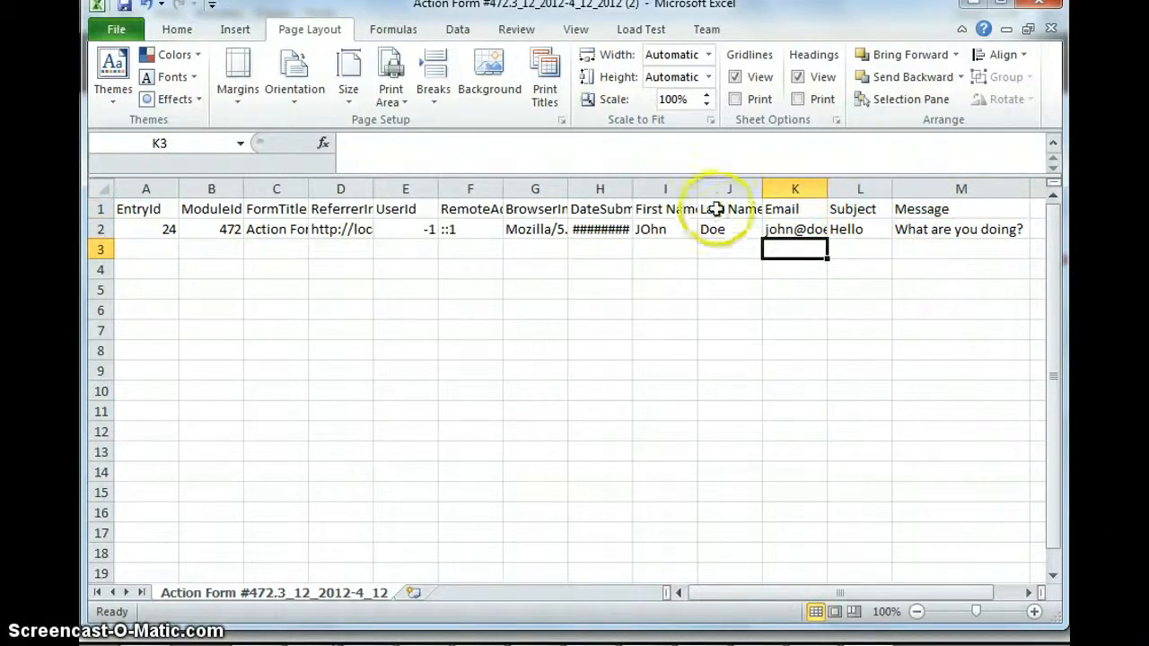
Step: Switch to the browser, compare the report with the visitor's form, and return from Form Reports to the Manage Action Form settings
key("alt+Tab")
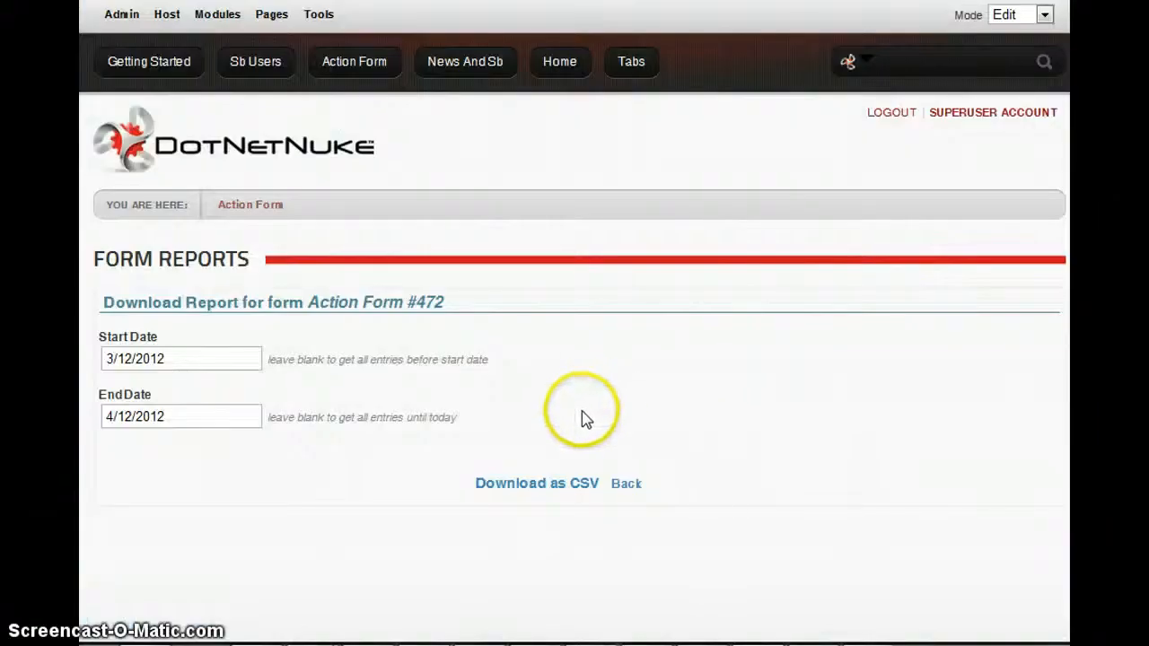
key("alt+Tab")
key("alt+Tab")
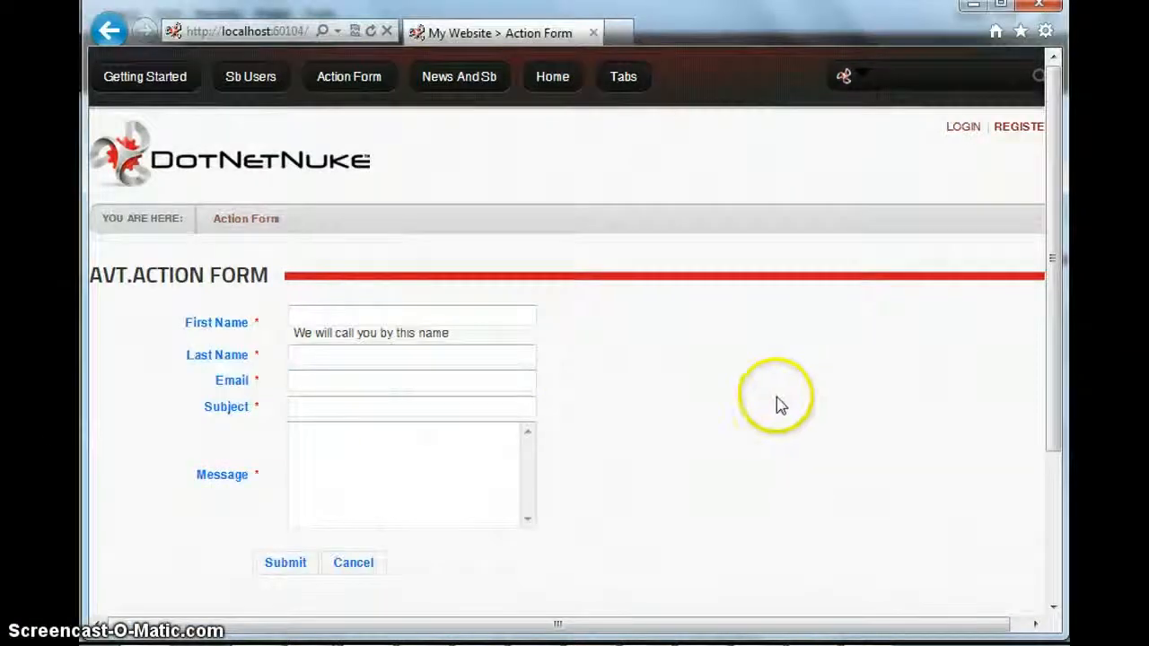
key("alt+Tab")
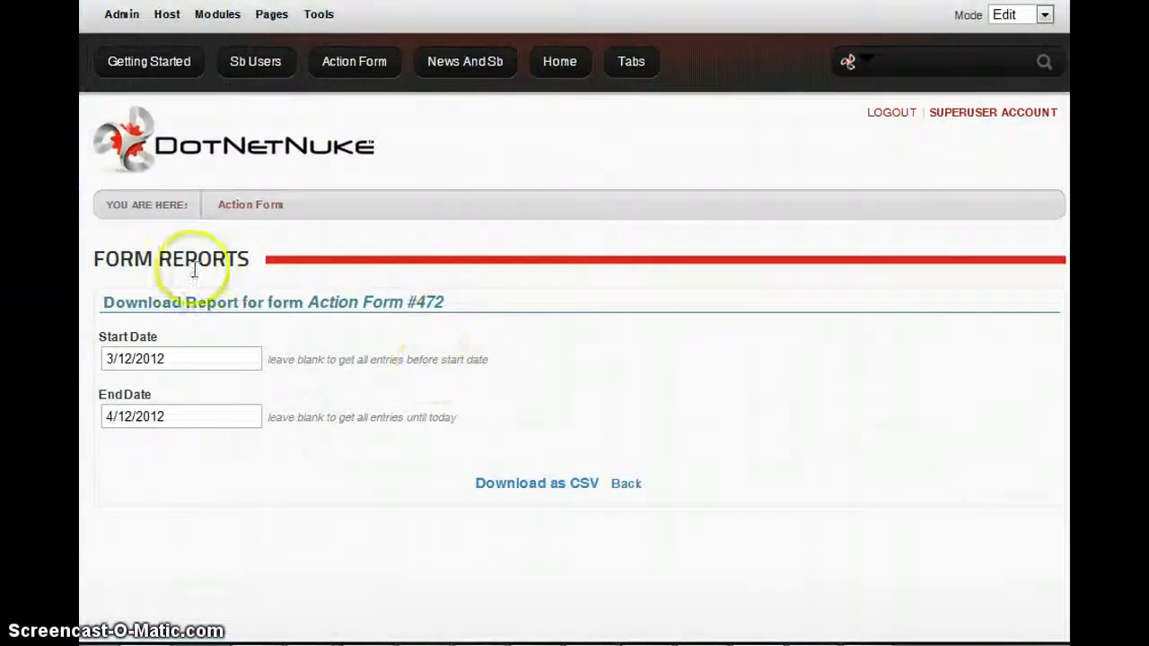
right_click(544, 239)
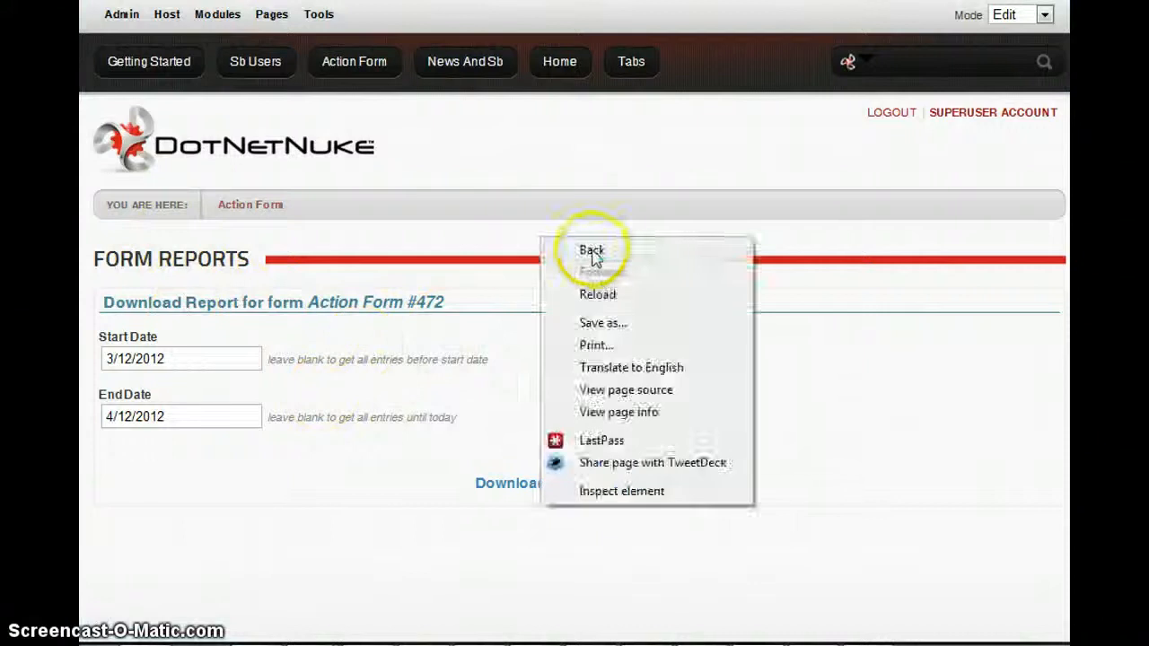
left_click(584, 249)
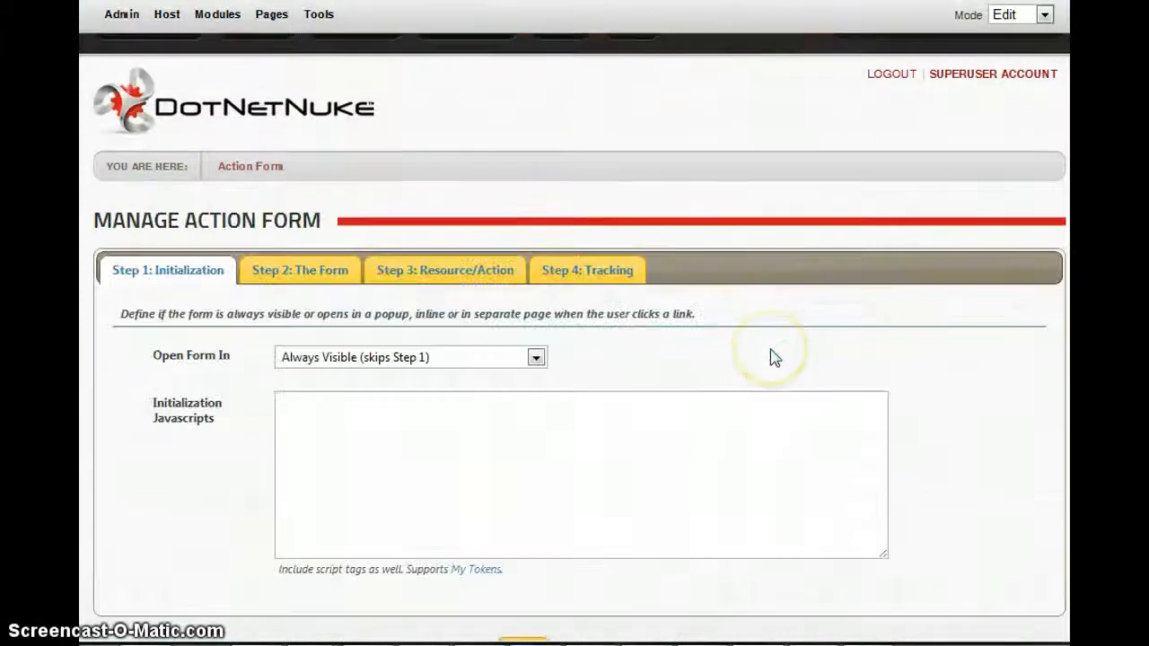